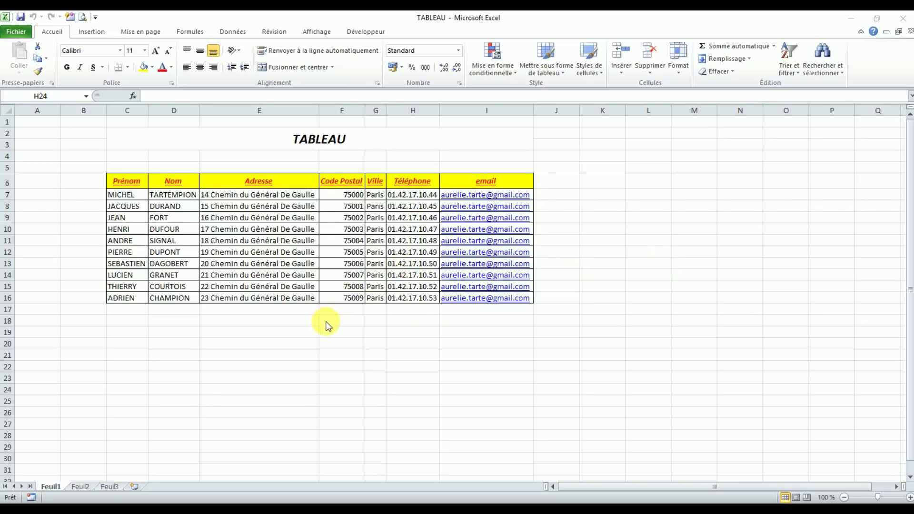
Step: Rename the Feuil1 sheet tab to 'LISTE CLIENTS'
left_click(317, 342)
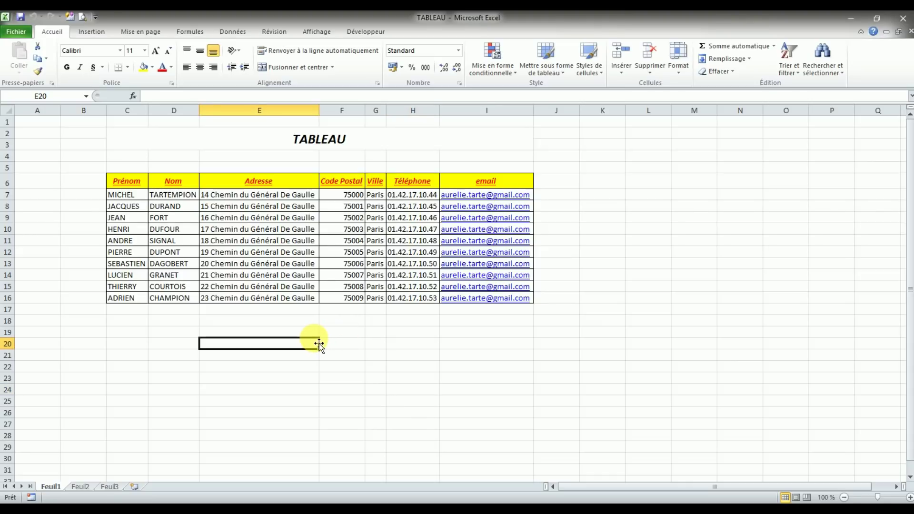
left_click(374, 335)
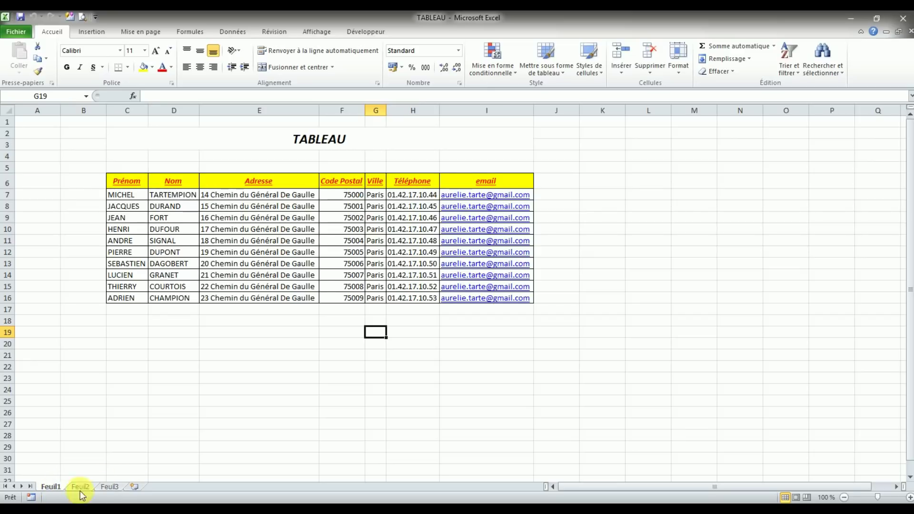
left_click(145, 405)
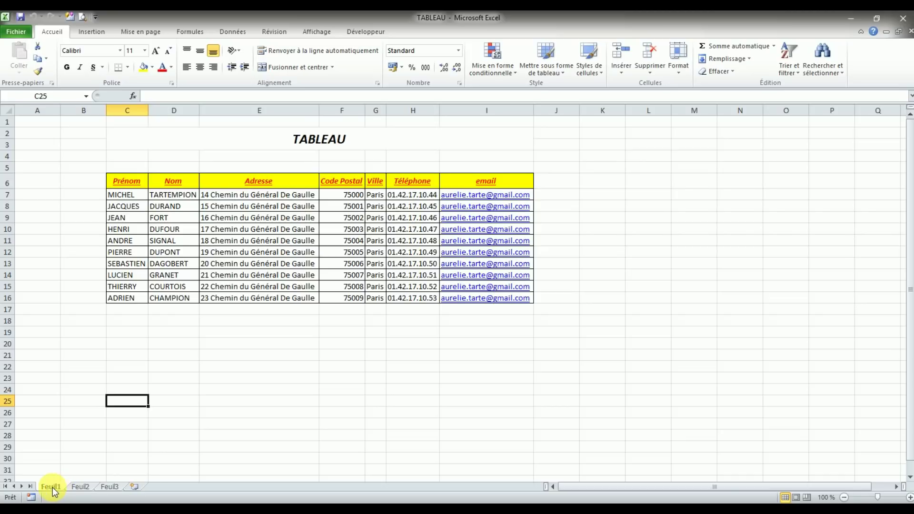
right_click(53, 488)
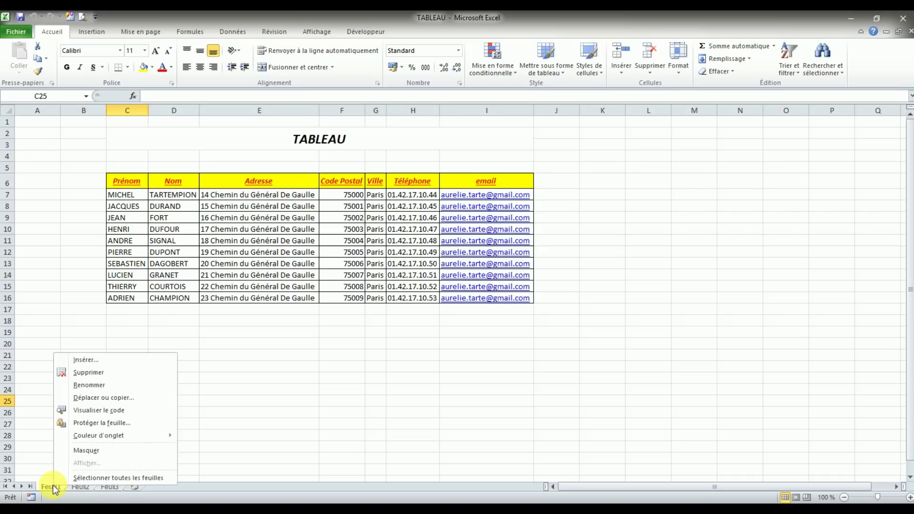
left_click(114, 386)
type("LISTE CLIENTS")
key("Return")
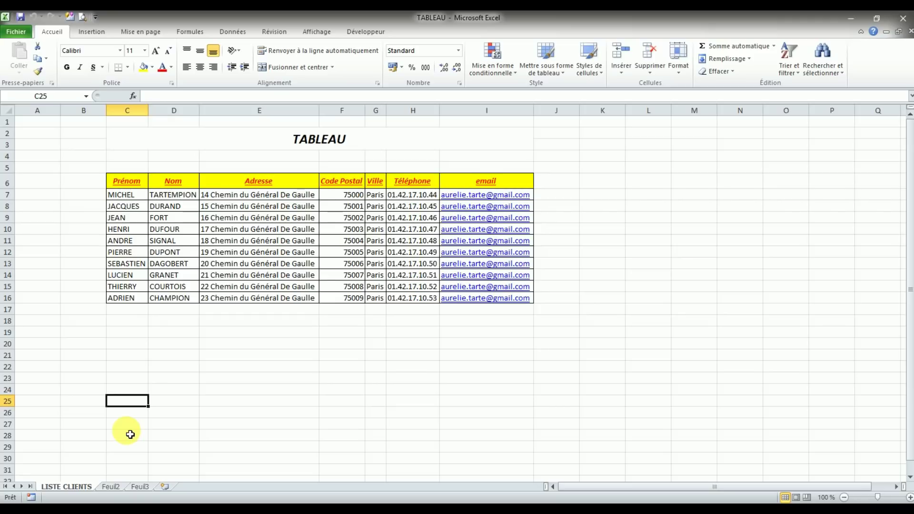
left_click(238, 357)
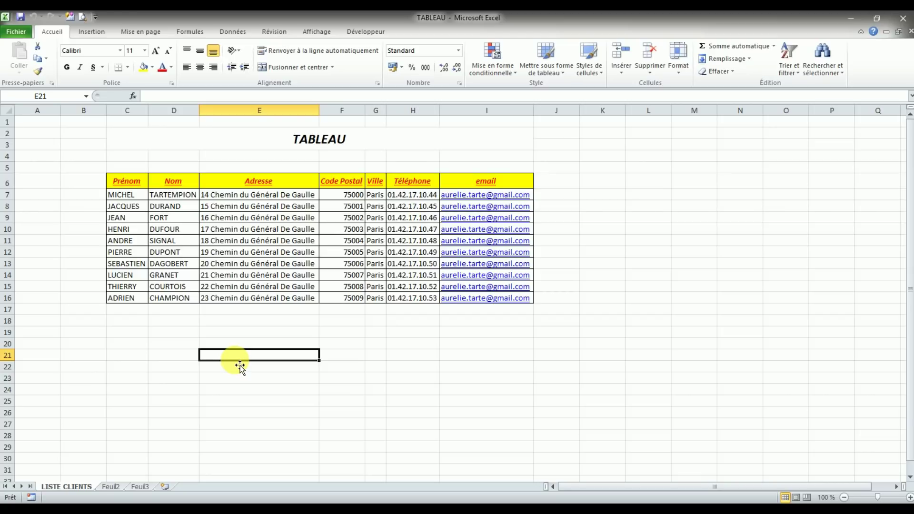
Step: Insert a blank worksheet before Feuil2
left_click(254, 342)
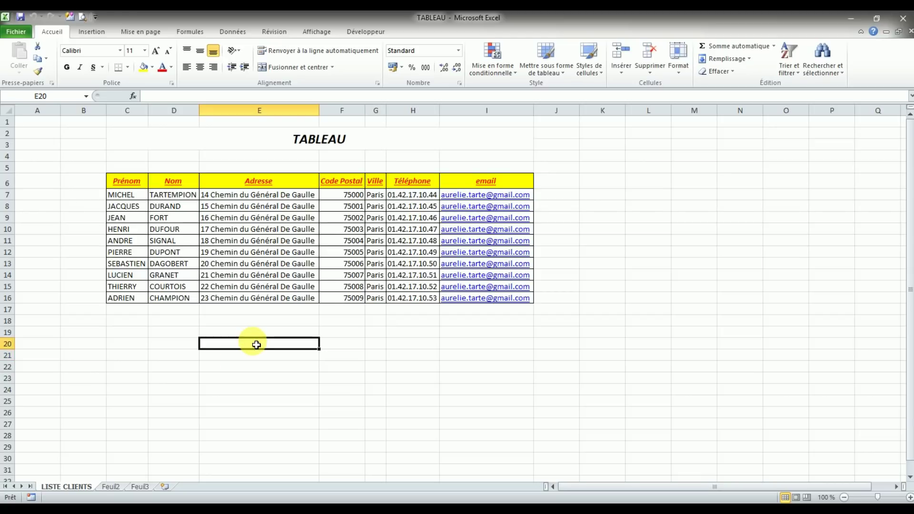
right_click(113, 487)
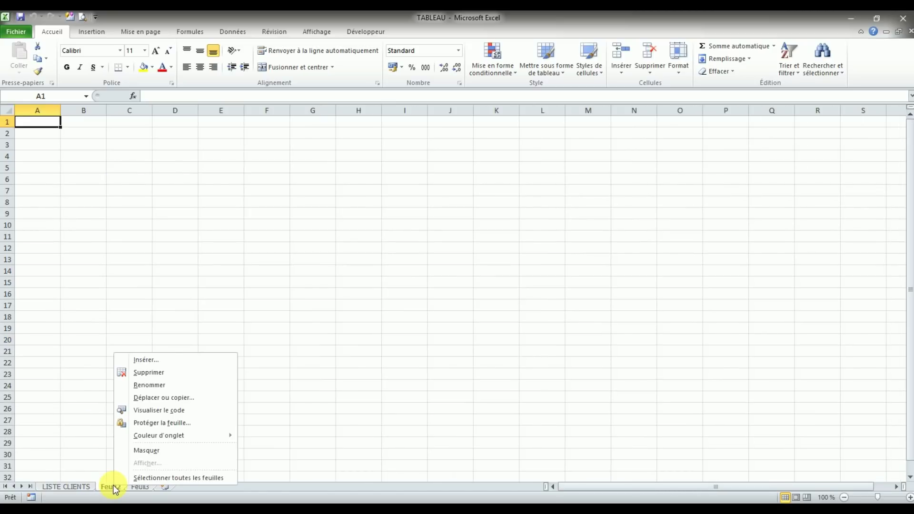
left_click(160, 361)
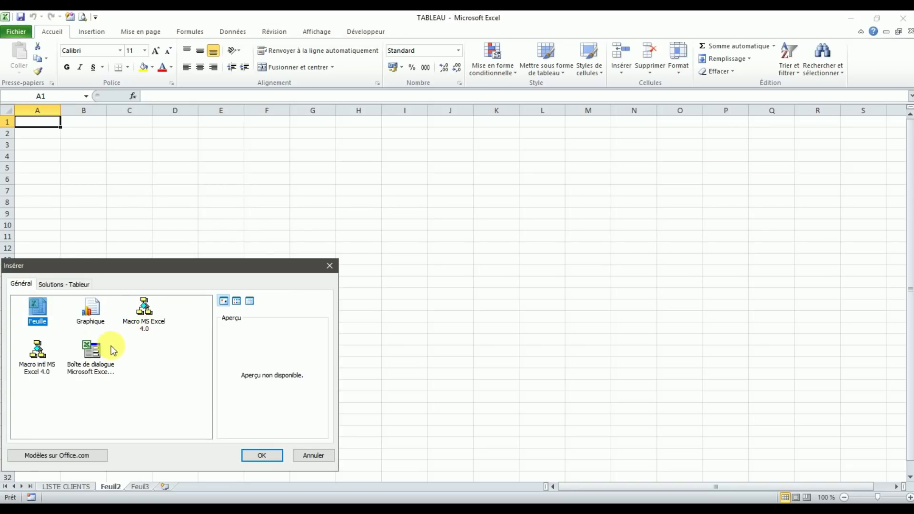
left_click(261, 455)
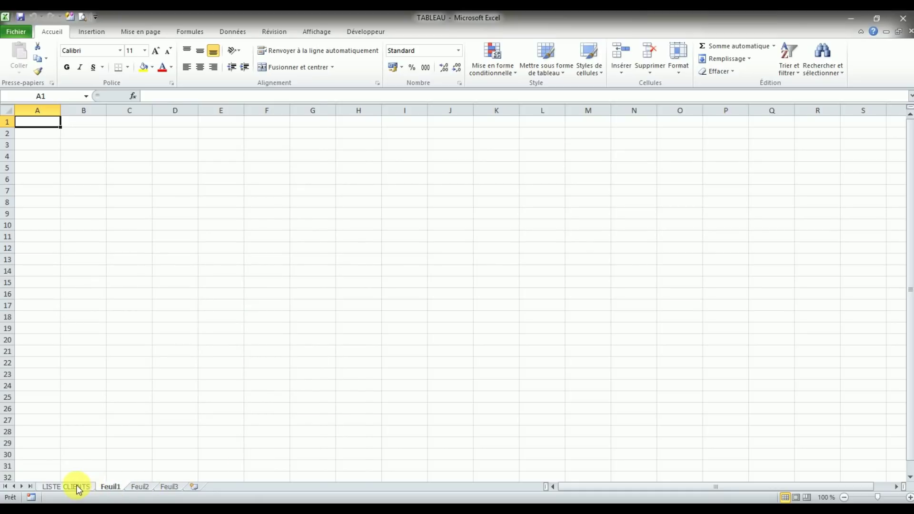
left_click(76, 486)
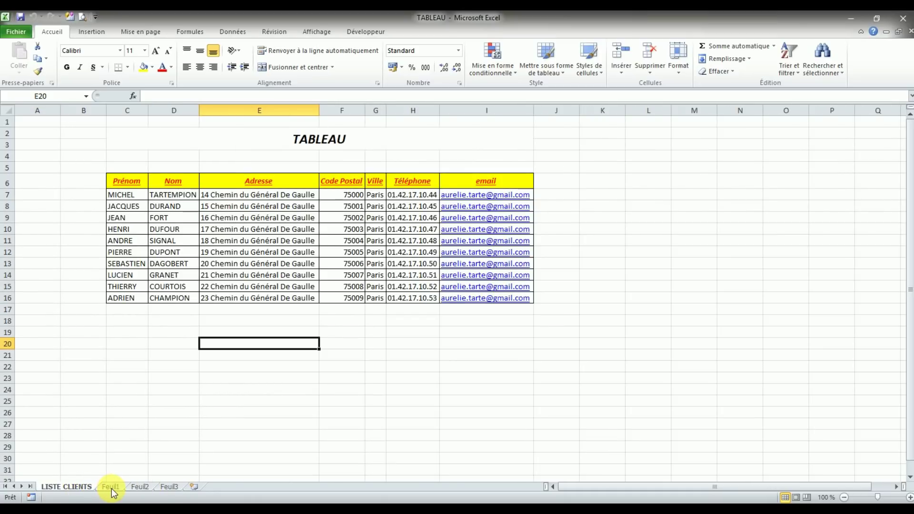
left_click(112, 487)
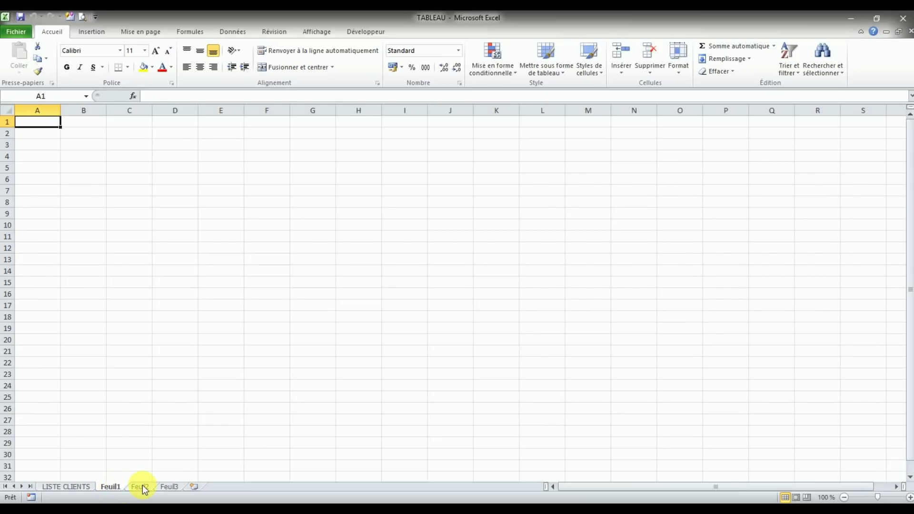
Step: Insert another blank worksheet, Feuil4, before Feuil3
right_click(170, 488)
left_click(211, 361)
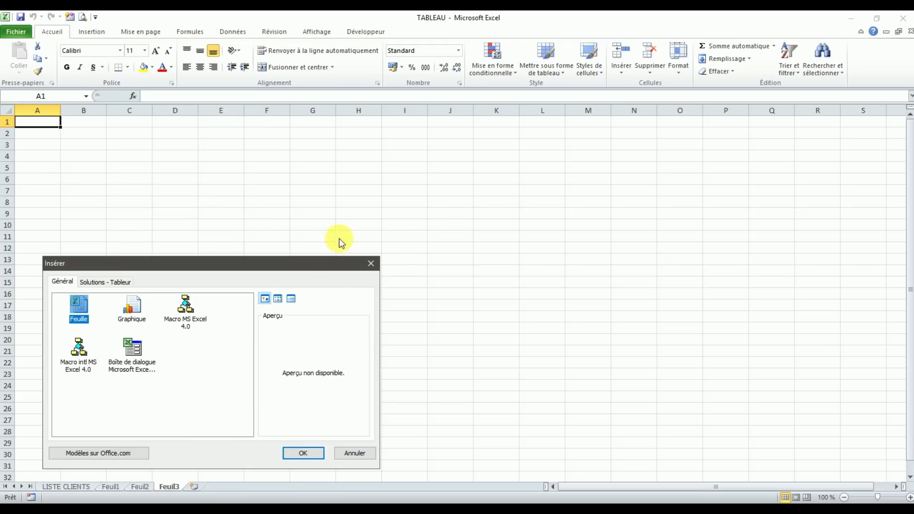
left_click(305, 452)
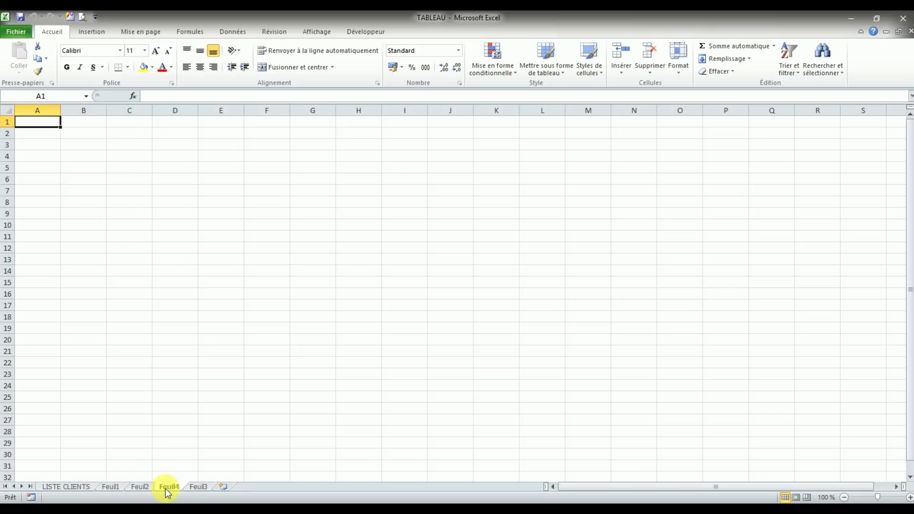
Step: Move Feuil4 after Feuil3, delete it, and return to the LISTE CLIENTS sheet
left_click_drag(166, 492, 168, 493)
left_click_drag(168, 492, 232, 490)
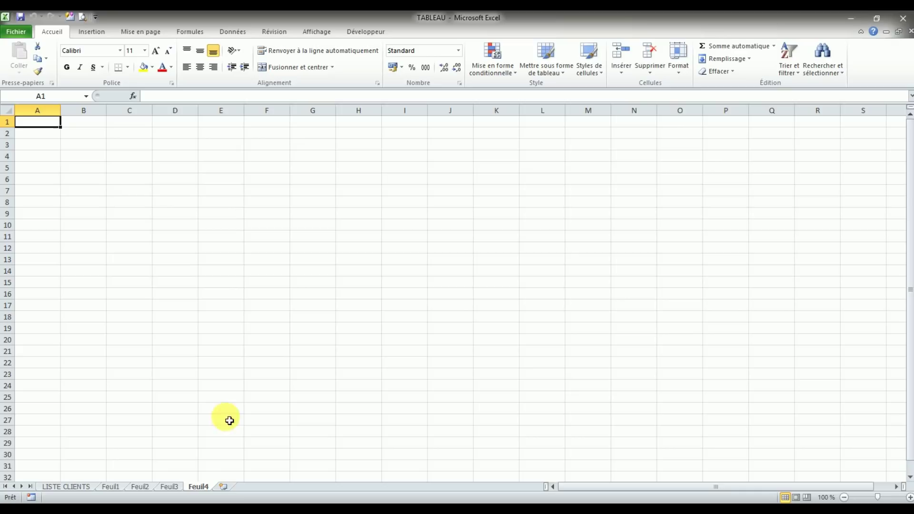
right_click(201, 486)
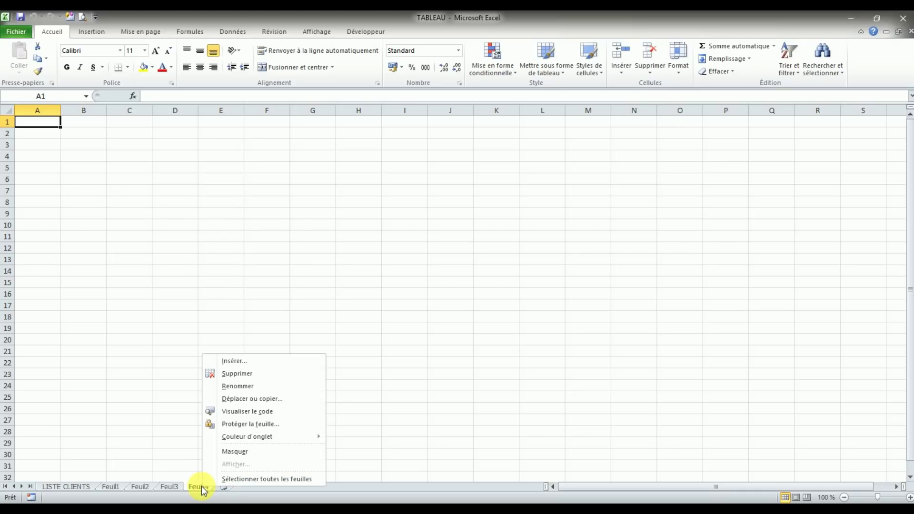
left_click(252, 373)
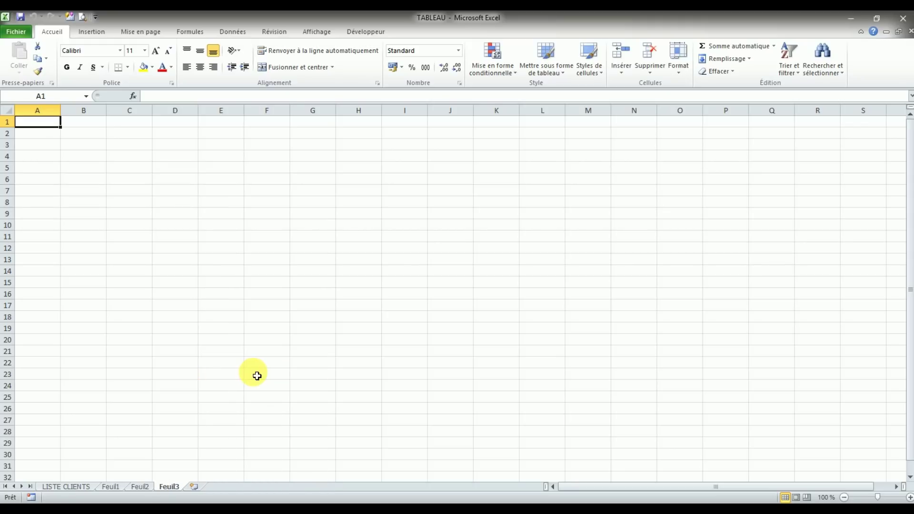
left_click(251, 386)
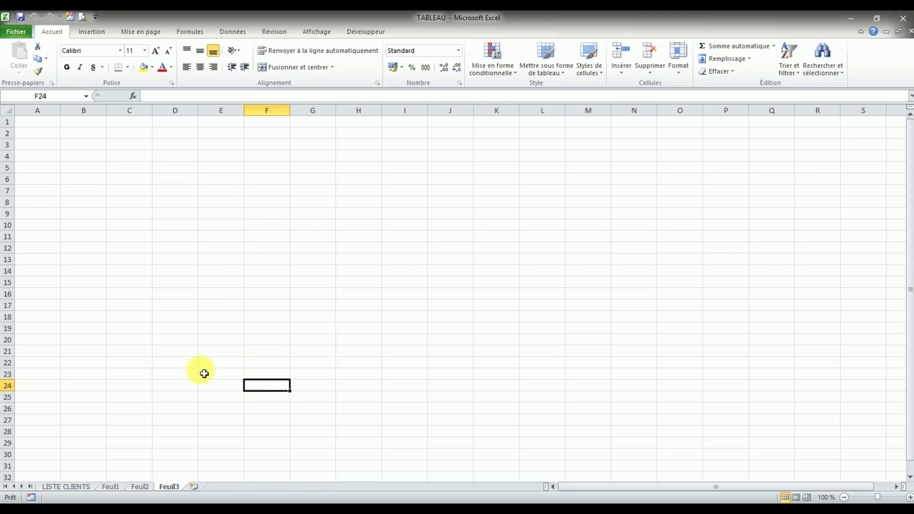
left_click(73, 487)
left_click(346, 343)
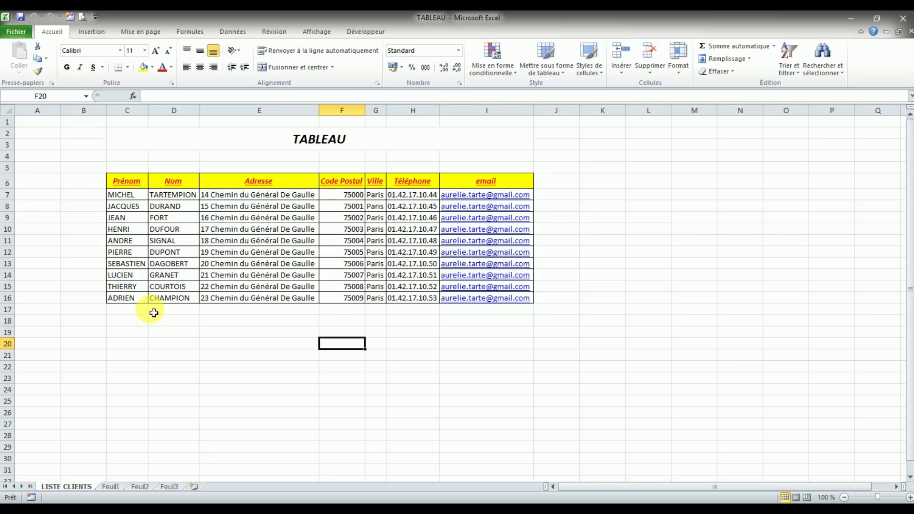
Step: Autofit Ville column G to its Paris entries, keeping row 11 at standard height
mouse_move(386, 111)
left_mouse_down()
mouse_move(420, 114)
mouse_move(400, 113)
mouse_move(407, 119)
left_mouse_up()
double_click(400, 113)
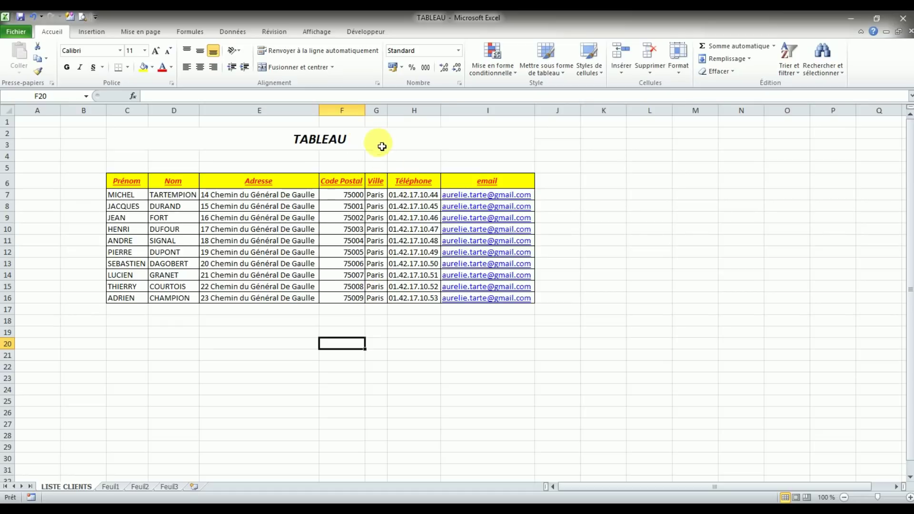
left_click_drag(11, 247, 12, 260)
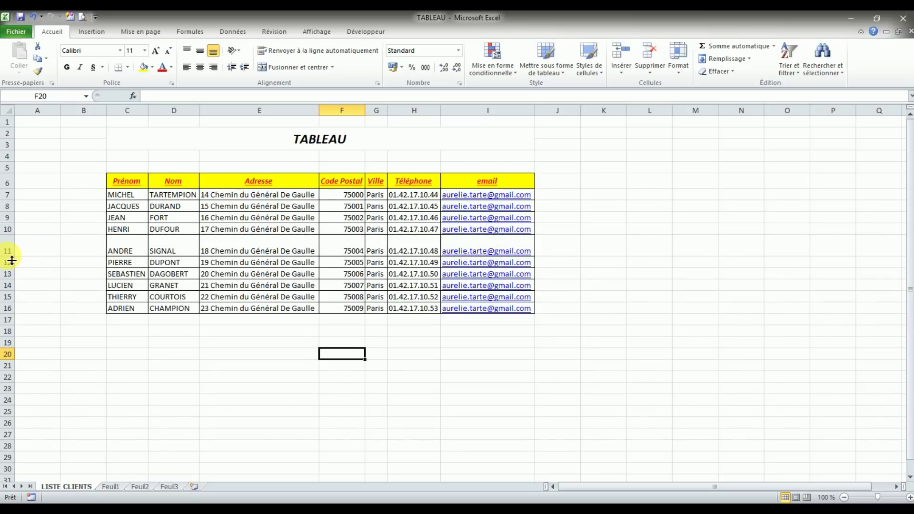
key("ctrl+z")
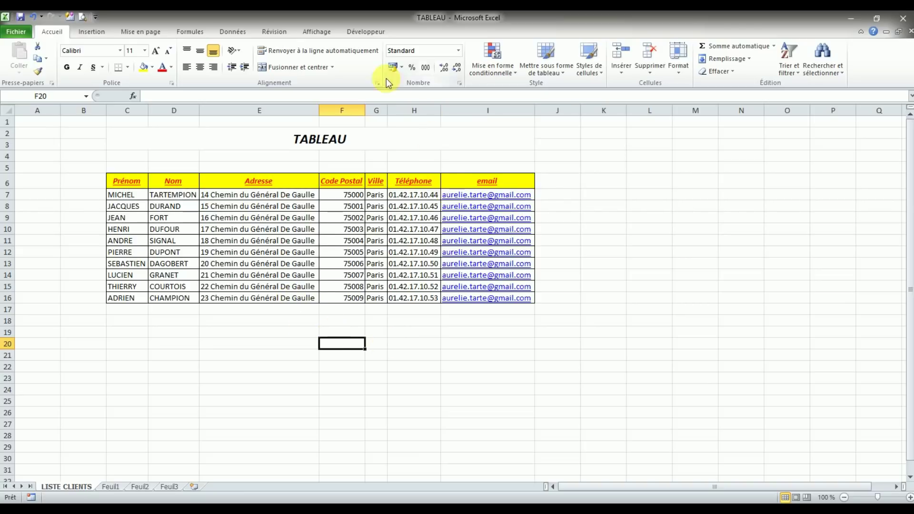
Step: Insert a column H headed AUTOMATIQUE before Téléphone, fitted to its header
right_click(411, 112)
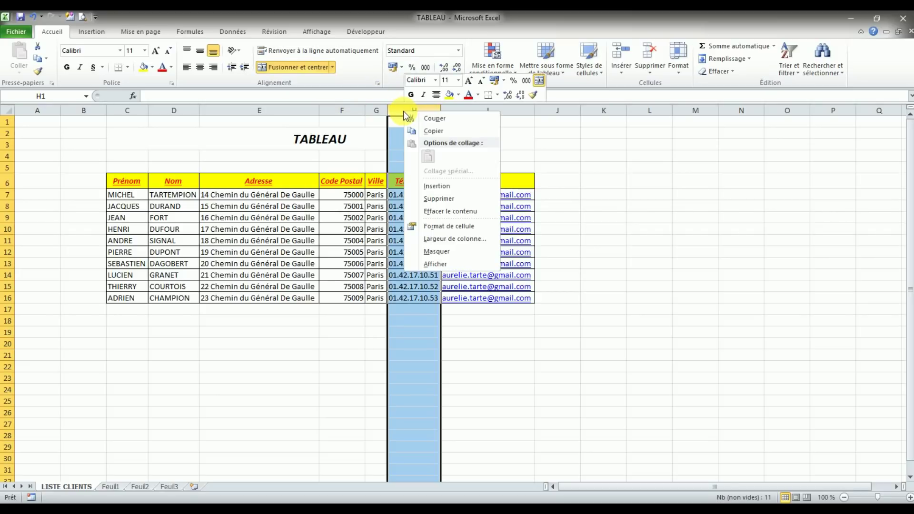
left_click(436, 185)
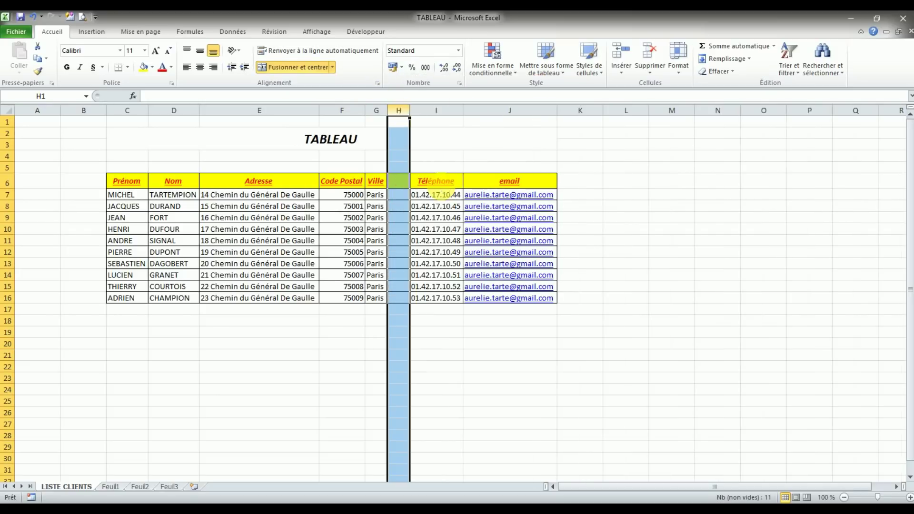
left_click(402, 186)
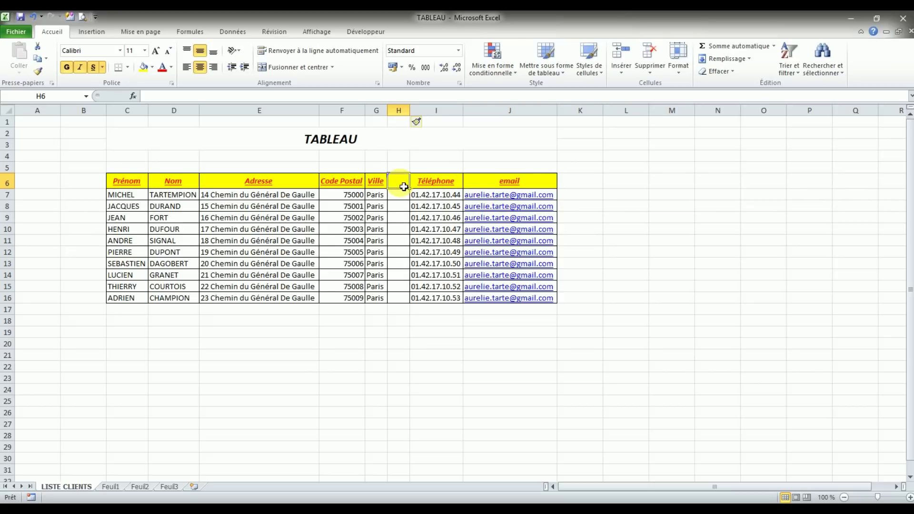
type("AUTOMATIQUE")
key("Return")
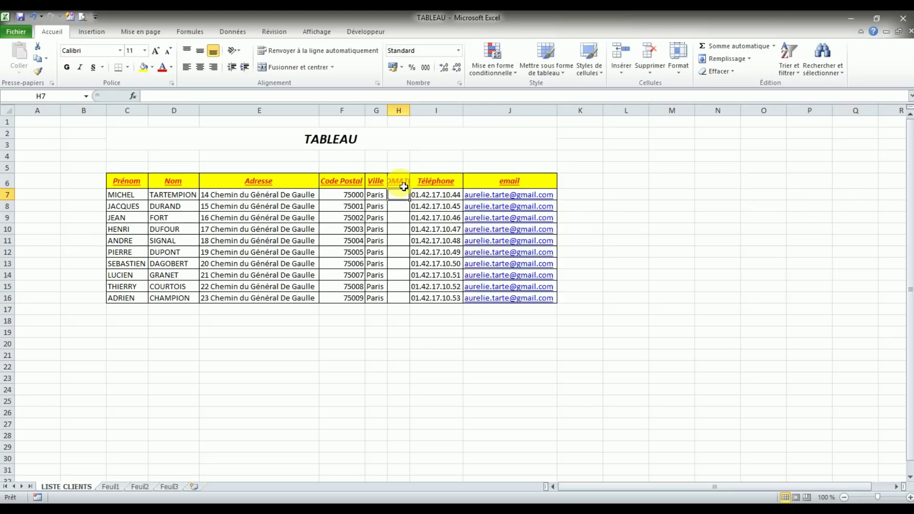
double_click(410, 111)
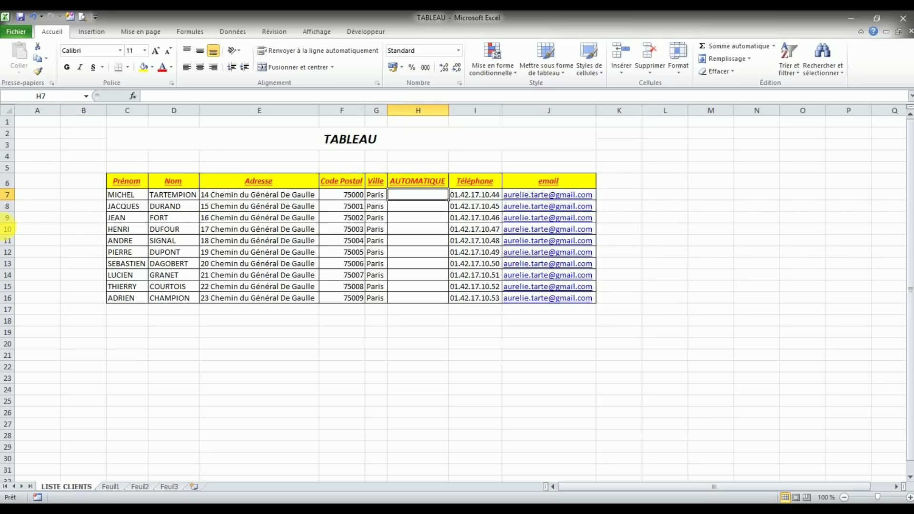
Step: Insert a blank row 9 between the DURAND and FORT entries
right_click(7, 218)
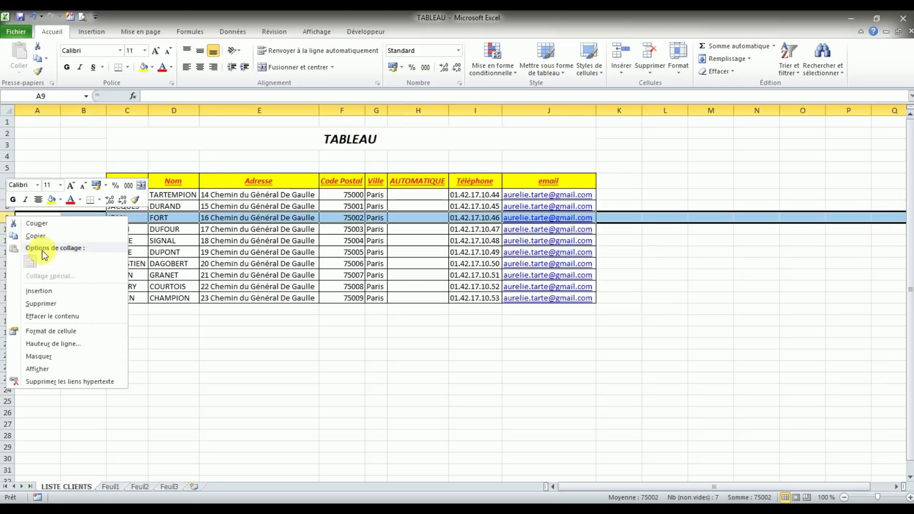
left_click(52, 290)
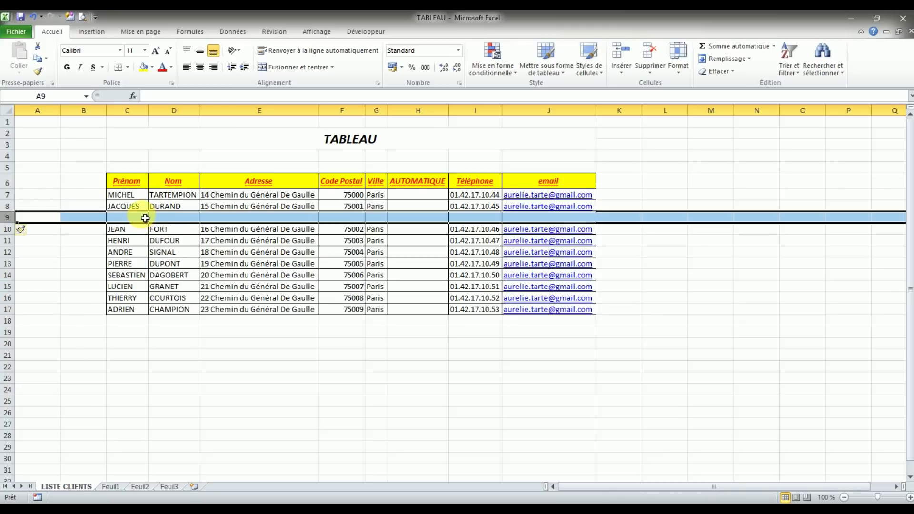
left_click(543, 218)
left_click(123, 219)
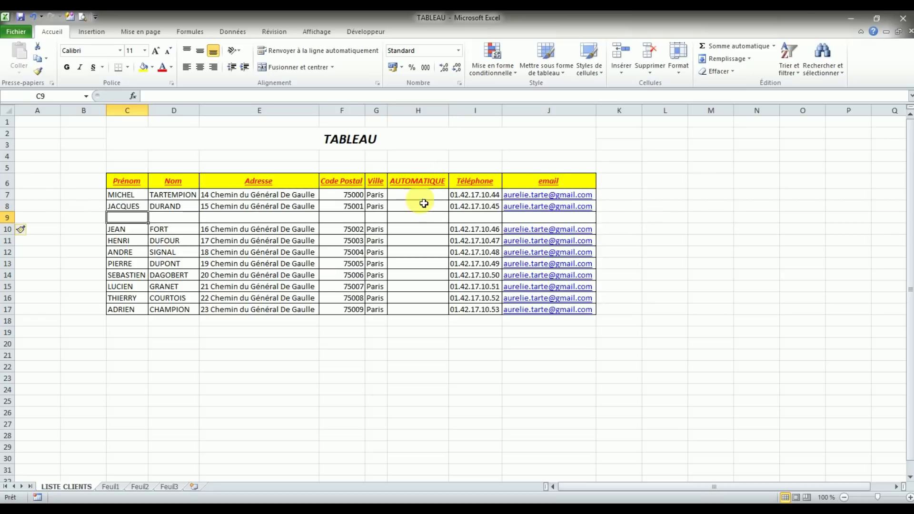
Step: Delete the AUTOMATIQUE column and empty row 9 so FORT follows DURAND again
right_click(420, 108)
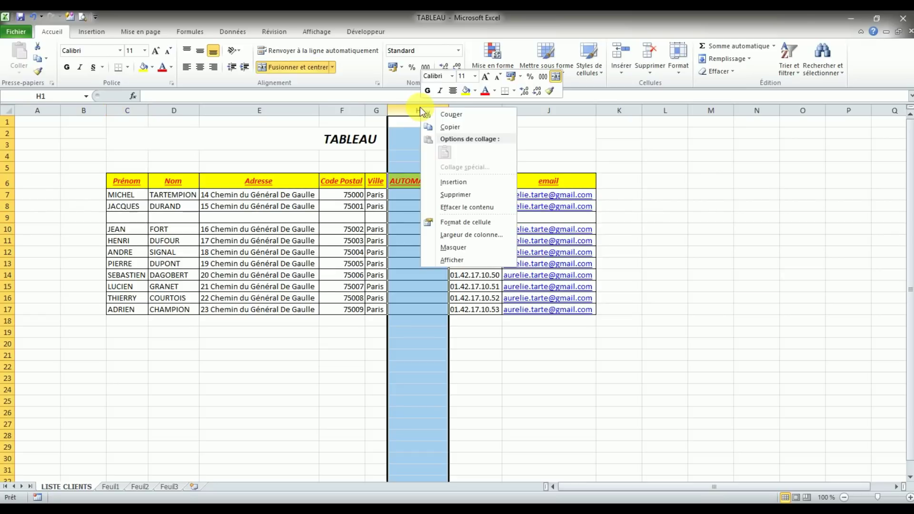
left_click(457, 195)
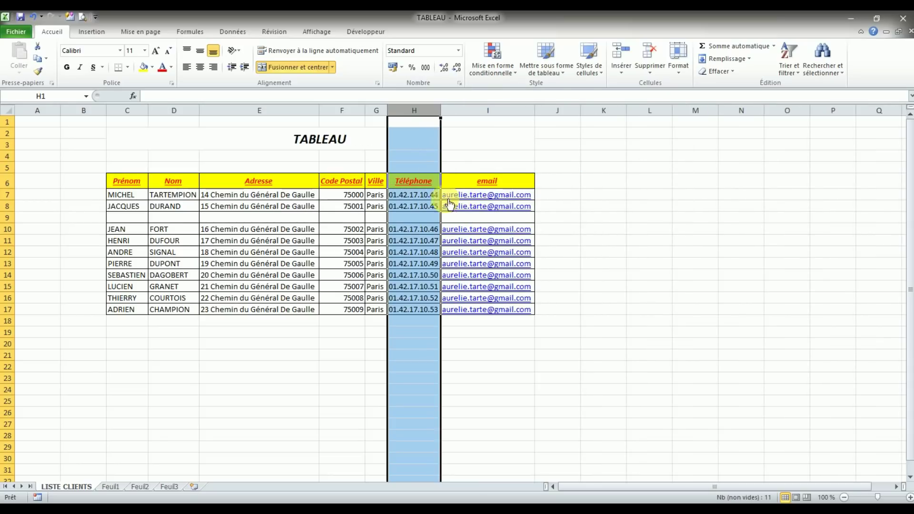
left_click(9, 218)
right_click(9, 218)
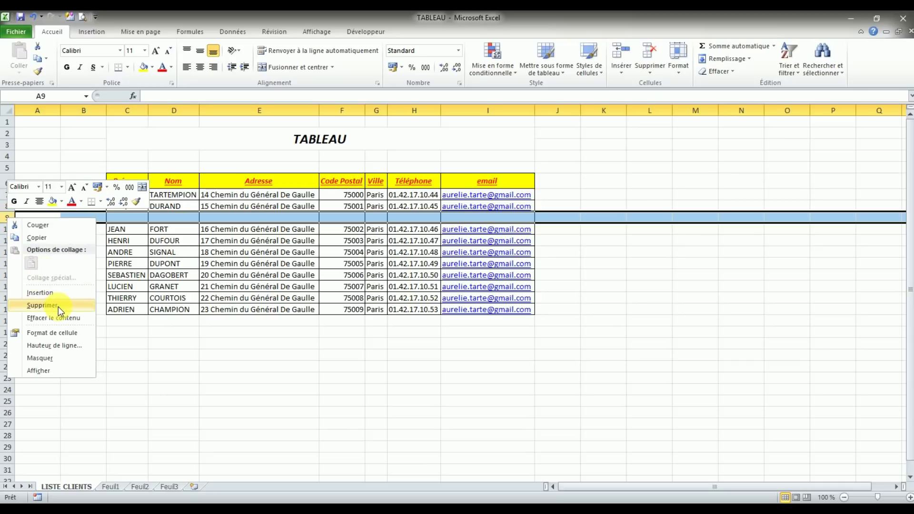
key("Escape")
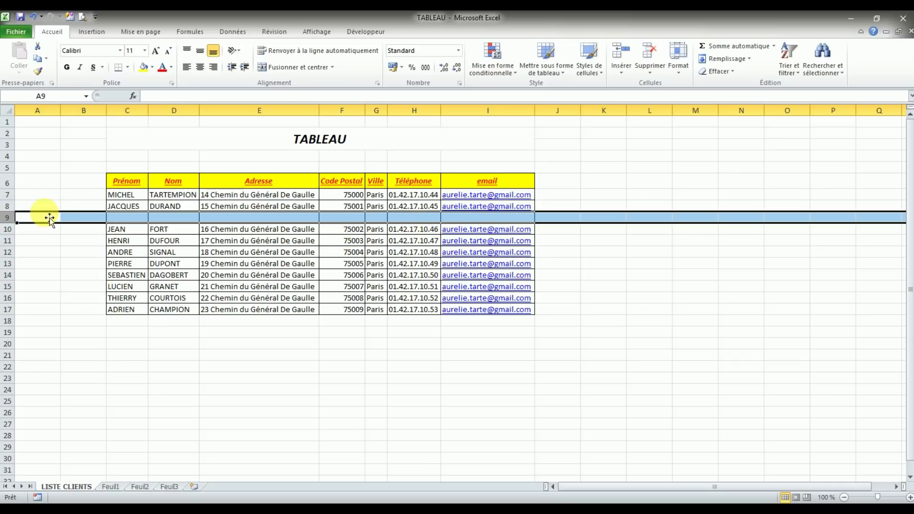
left_click(50, 218)
right_click(45, 217)
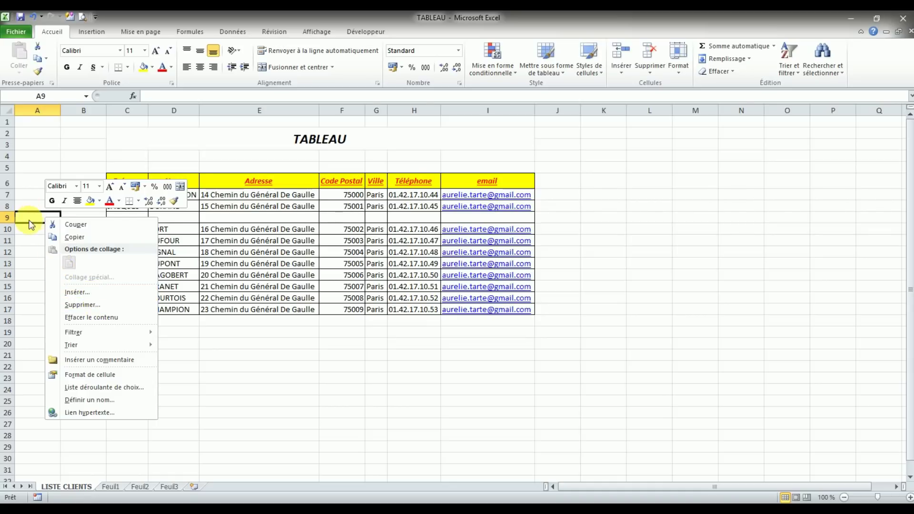
key("Escape")
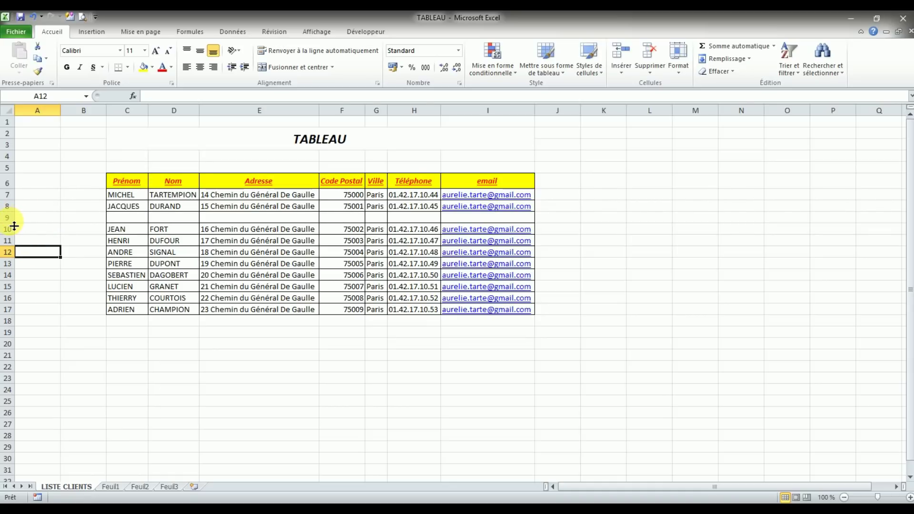
left_click(8, 219)
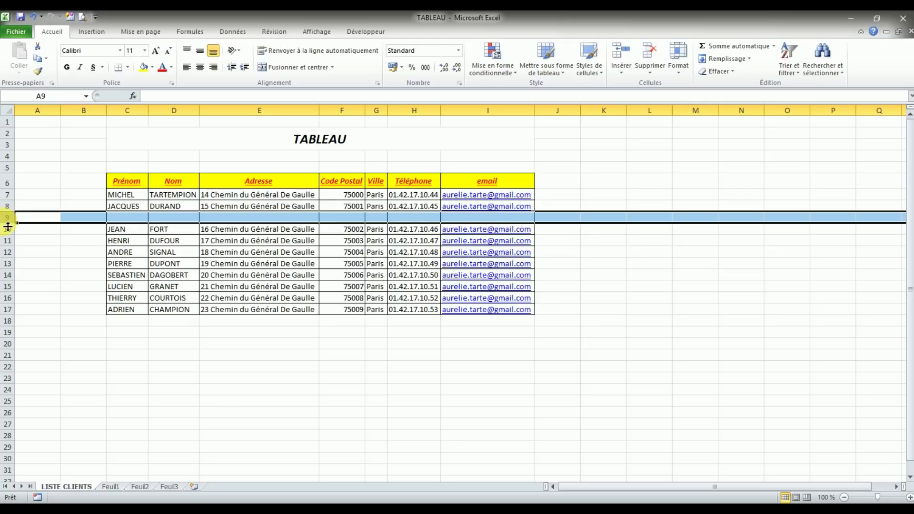
right_click(6, 219)
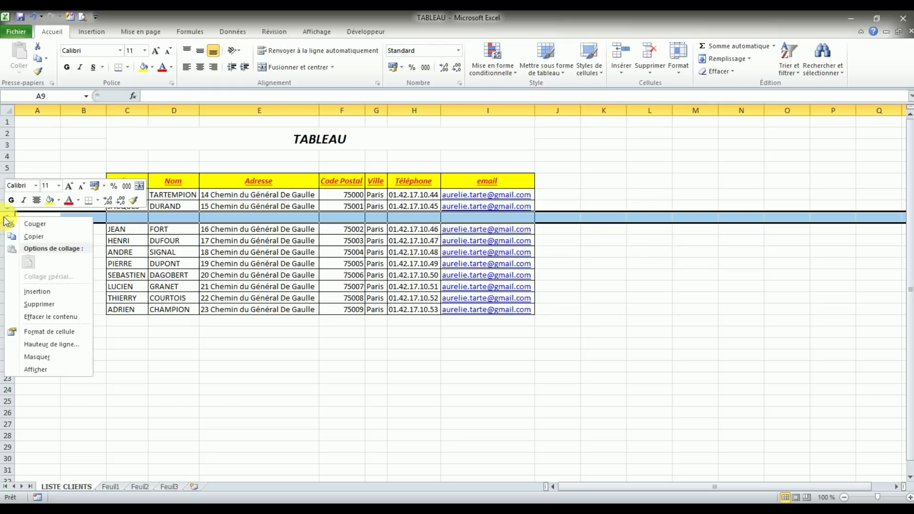
left_click(62, 305)
left_click(272, 354)
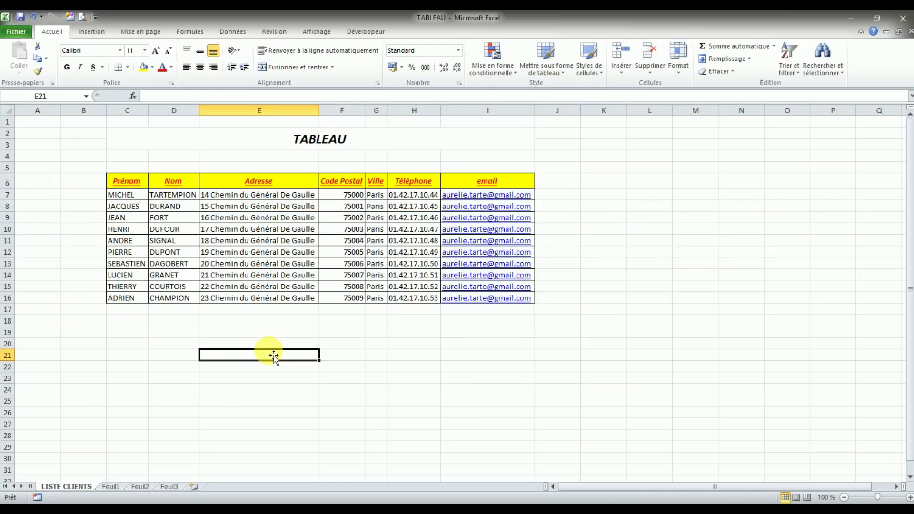
Step: Hide column F (Code Postal) so Adresse runs straight into Ville
left_click(356, 310)
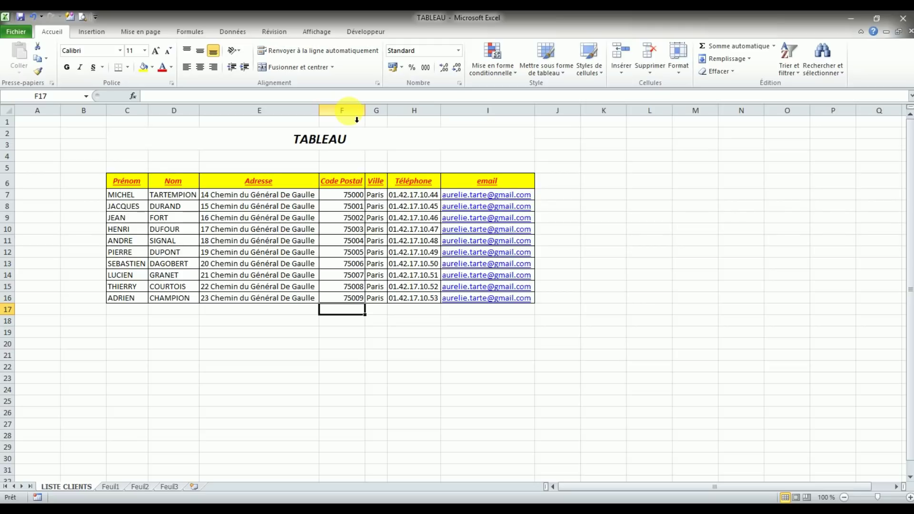
right_click(349, 111)
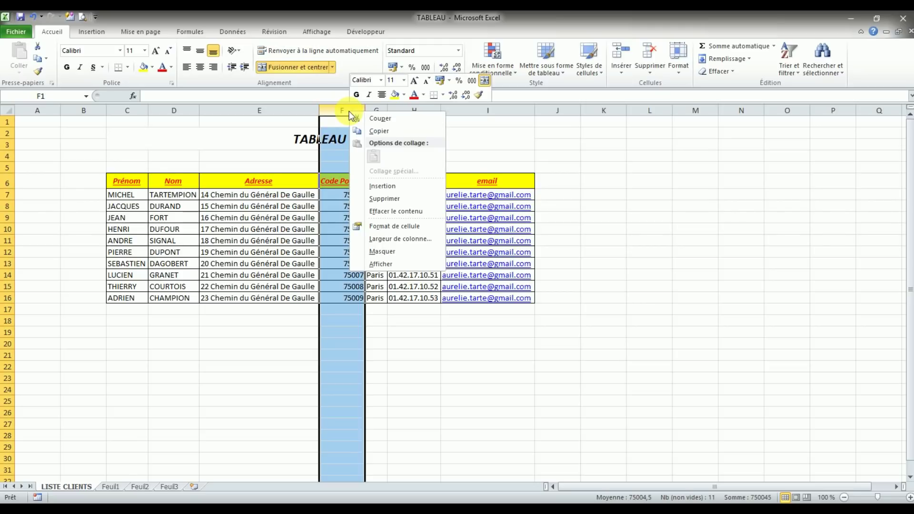
left_click(392, 257)
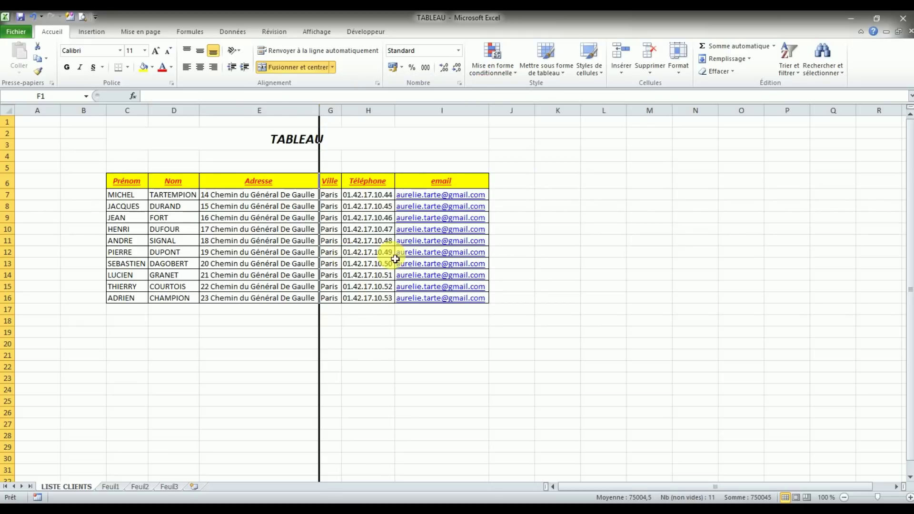
Step: Unhide column F (Code Postal) by autofitting it from the E/G header border
left_click(346, 368)
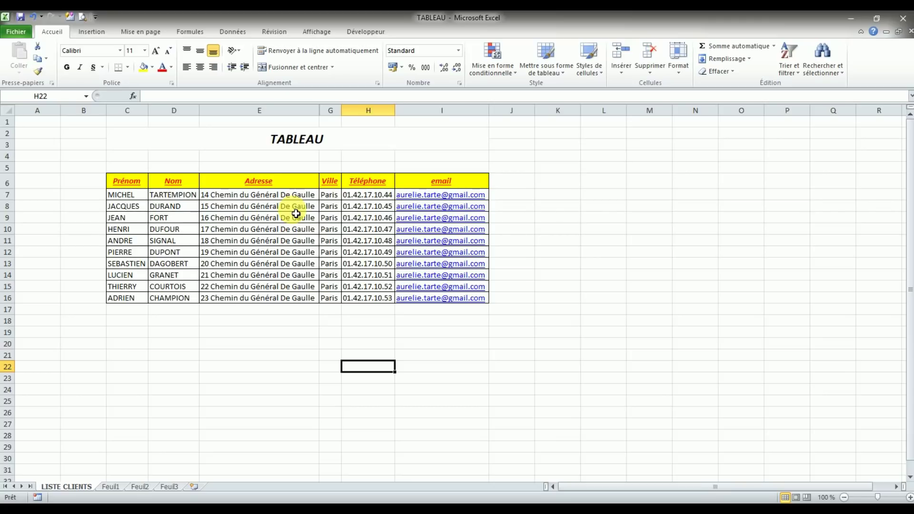
left_click(288, 119)
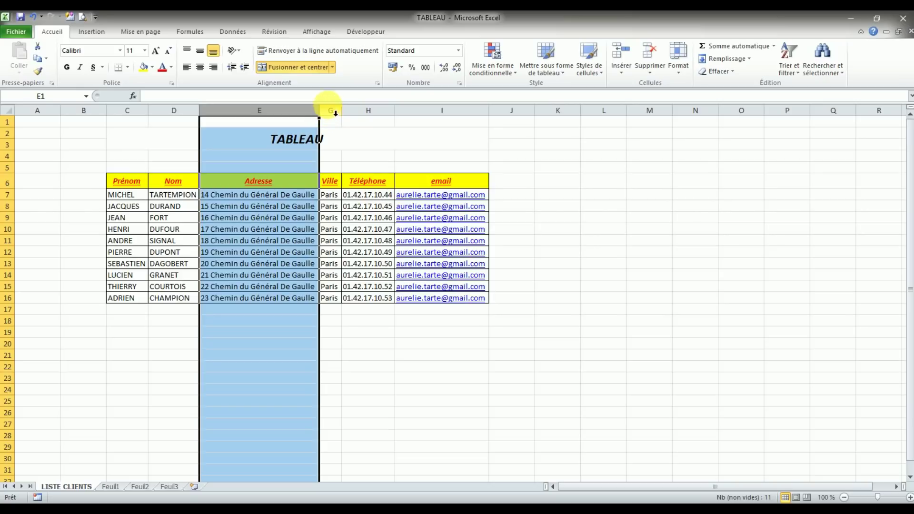
left_click(364, 138)
left_click(315, 168)
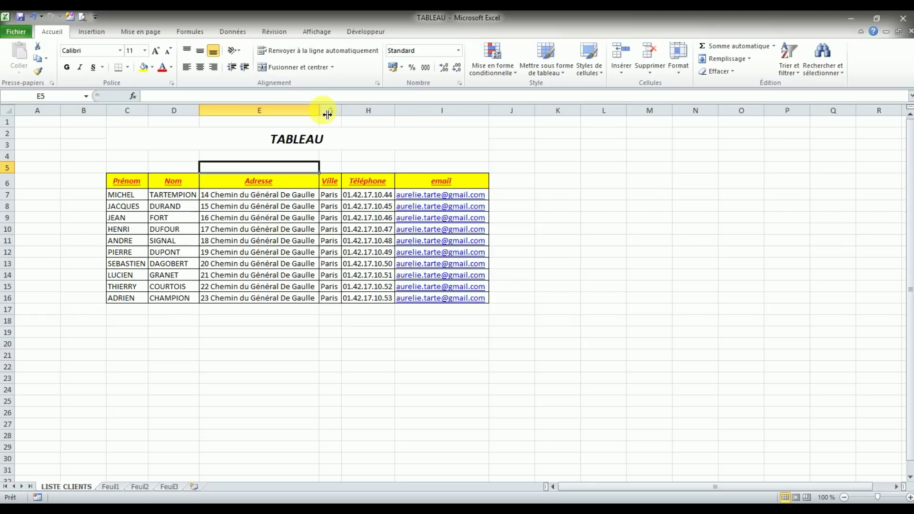
double_click(327, 114)
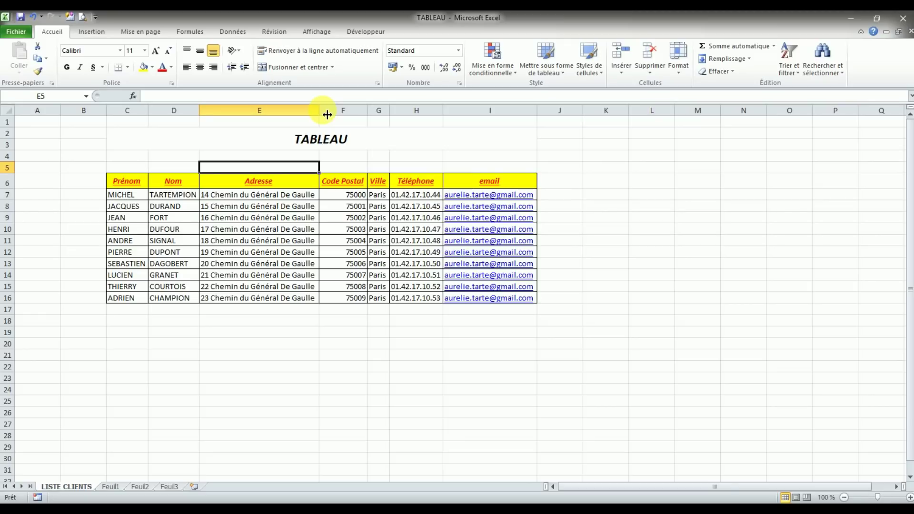
left_click(10, 240)
right_click(9, 241)
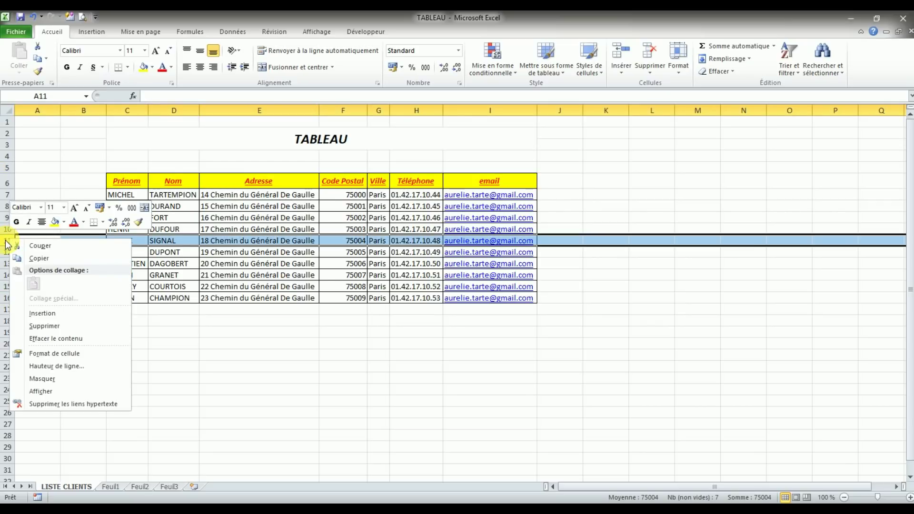
left_click(67, 379)
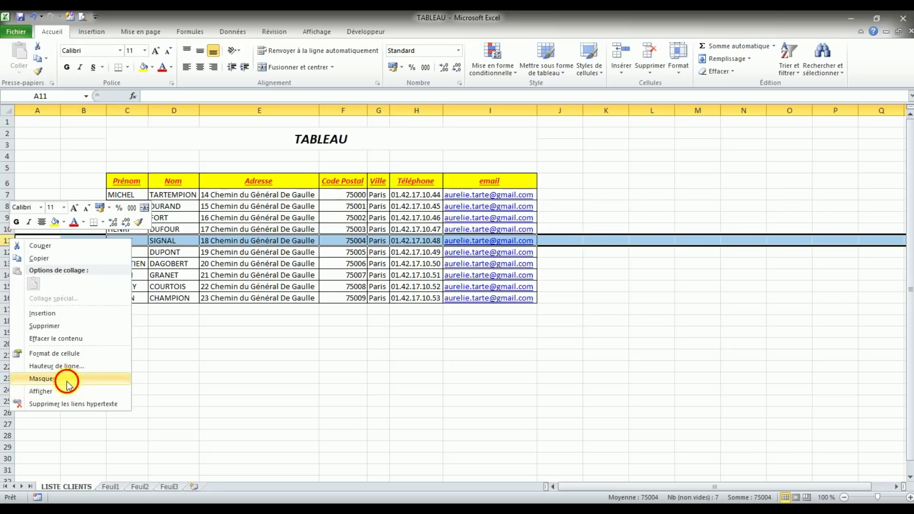
left_click(173, 309)
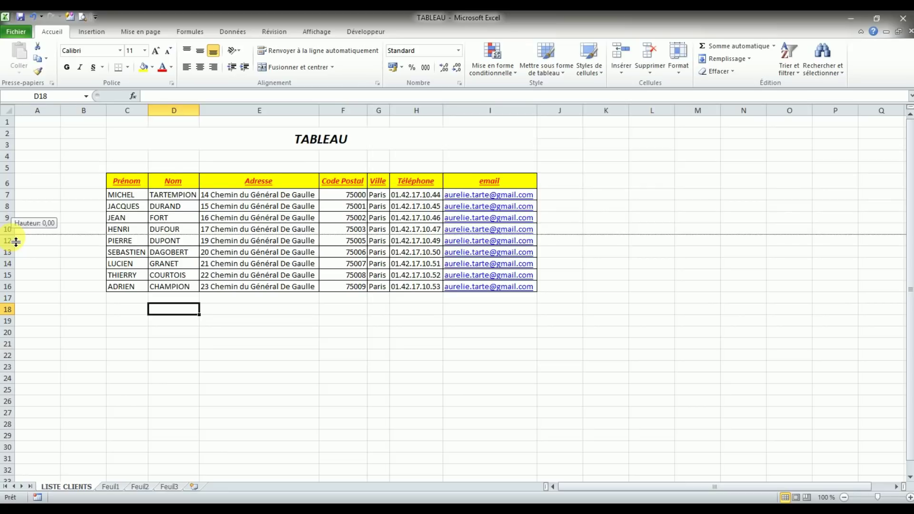
double_click(16, 243)
left_click(240, 346)
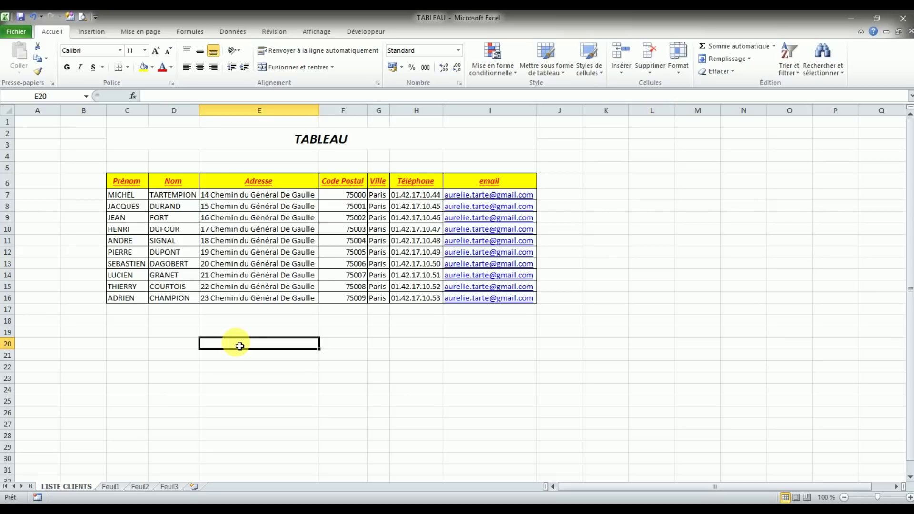
Step: Add a COMMENTAIRES header in J6 and autofit column J to it
left_click(575, 185)
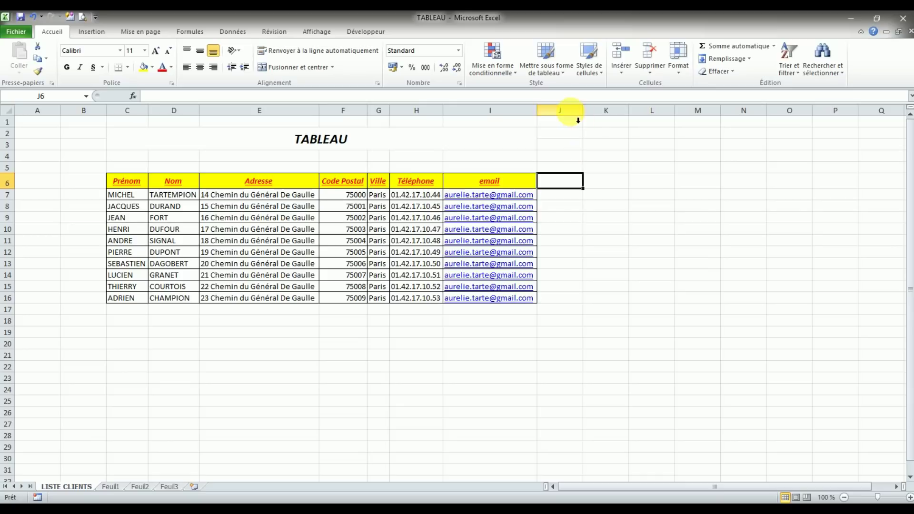
type("COMMENTAIRES")
key("Return")
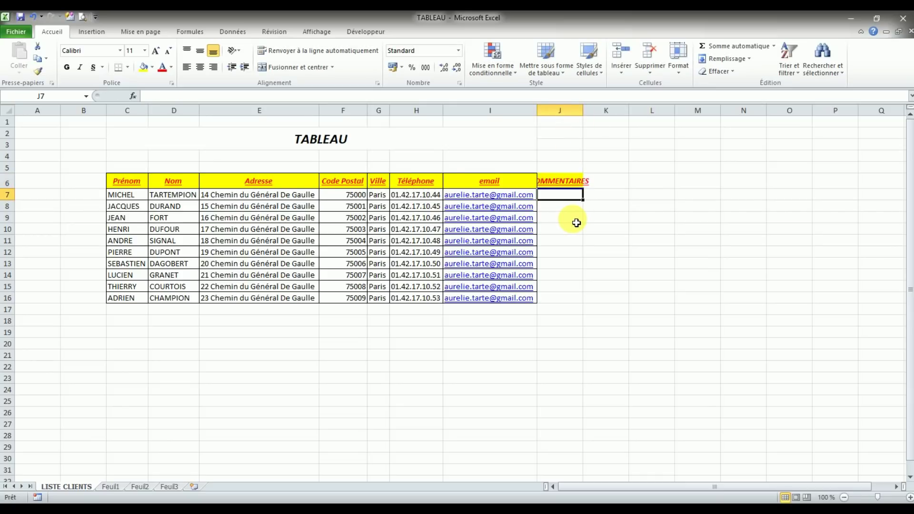
left_click(559, 182)
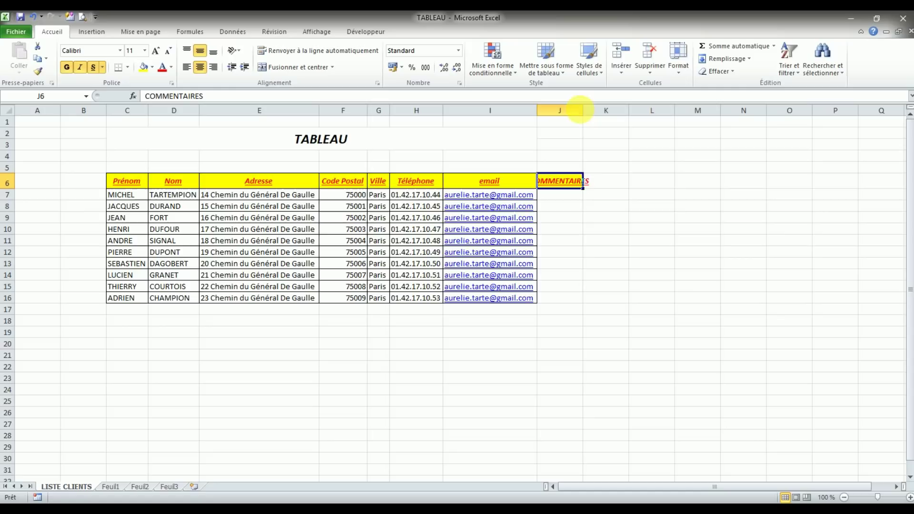
double_click(589, 114)
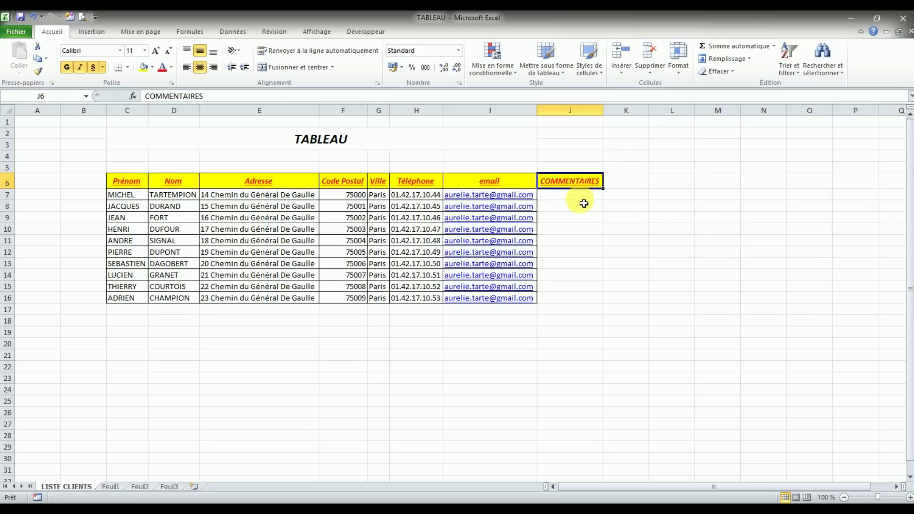
Step: Apply all borders to the COMMENTAIRES cells J6:J16
left_click(584, 195)
left_click_drag(580, 185, 587, 302)
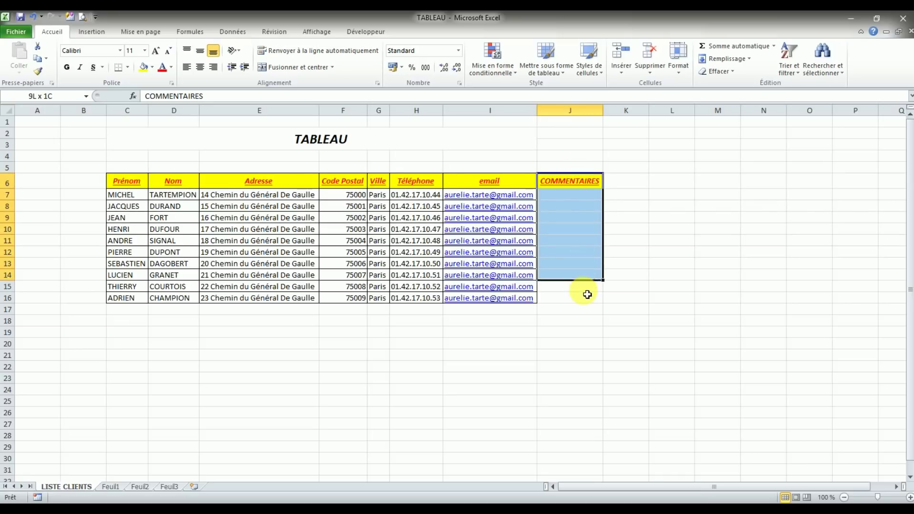
left_click(128, 67)
left_click(136, 159)
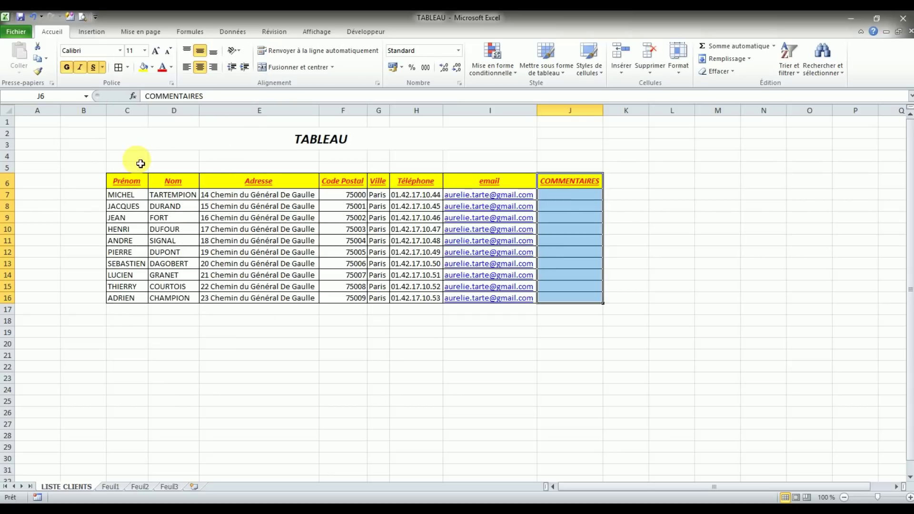
left_click(573, 332)
left_click(569, 201)
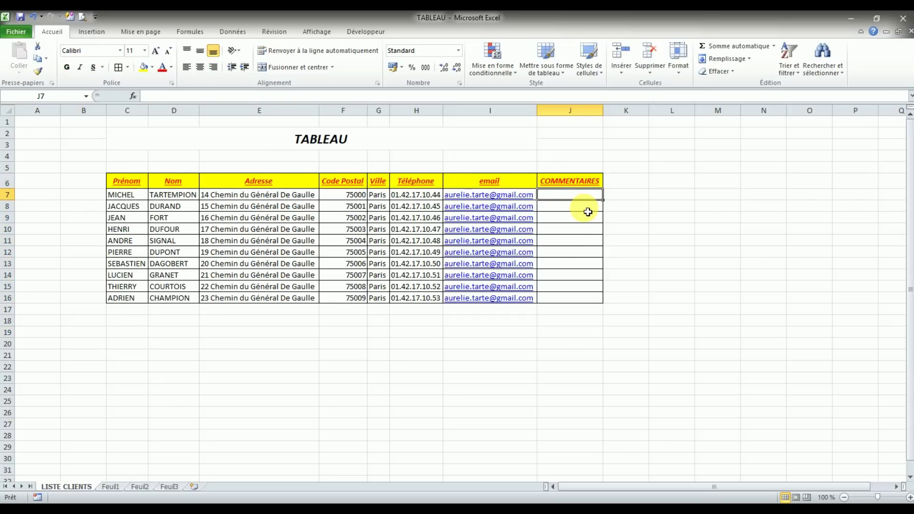
Step: Enter 'Très bon client, revient souvent, bon panier moyen.' in J7 and set column J width to 18
type("T")
key("BackSpace")
type("Très bon client , revient souvent, bon panier moyen.")
key("Return")
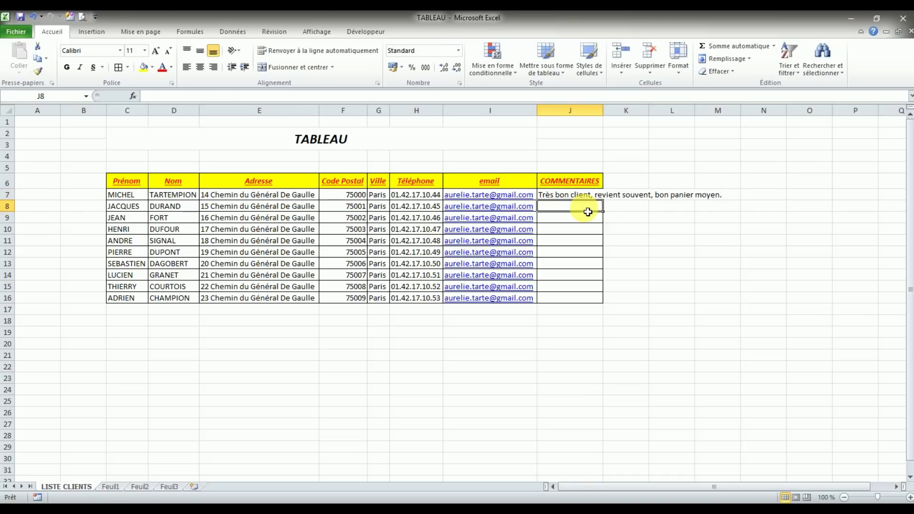
key("Up")
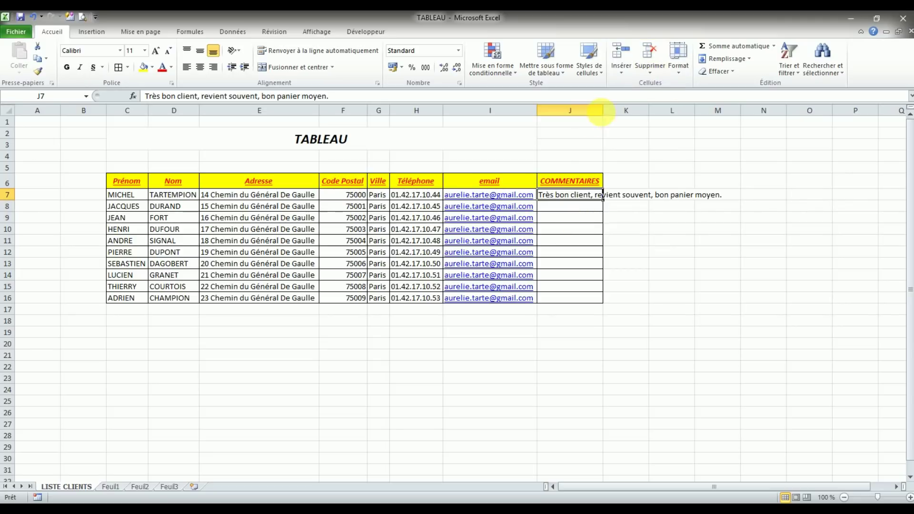
double_click(603, 114)
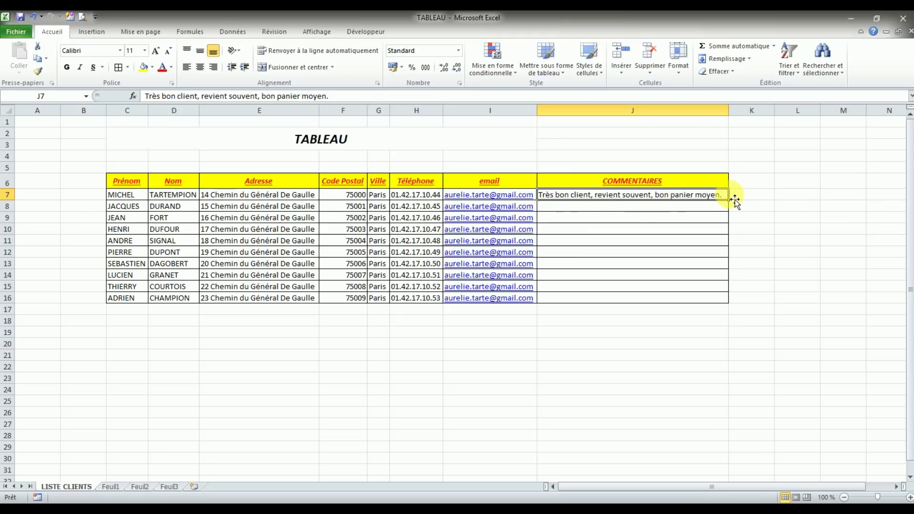
left_click_drag(733, 113, 618, 109)
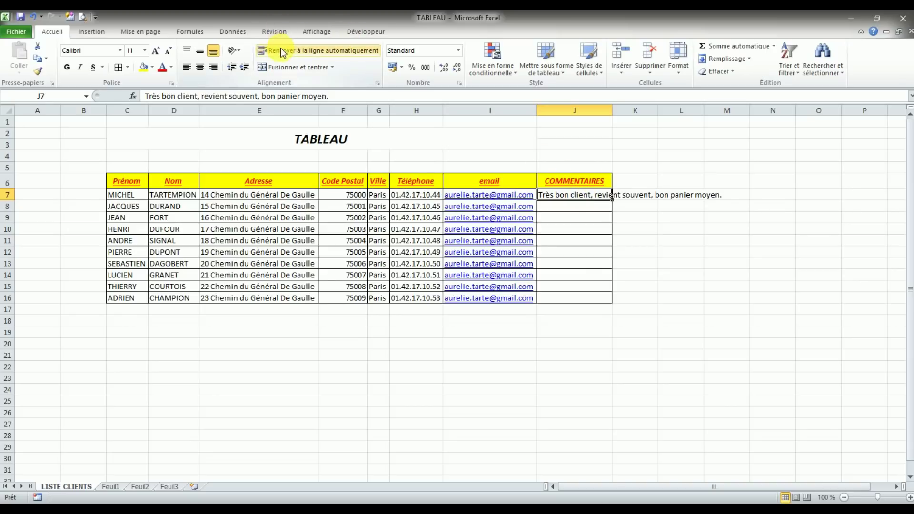
Step: Wrap the J7 comment and enter the test sentence in K7, removing the stray semicolon
left_click(321, 54)
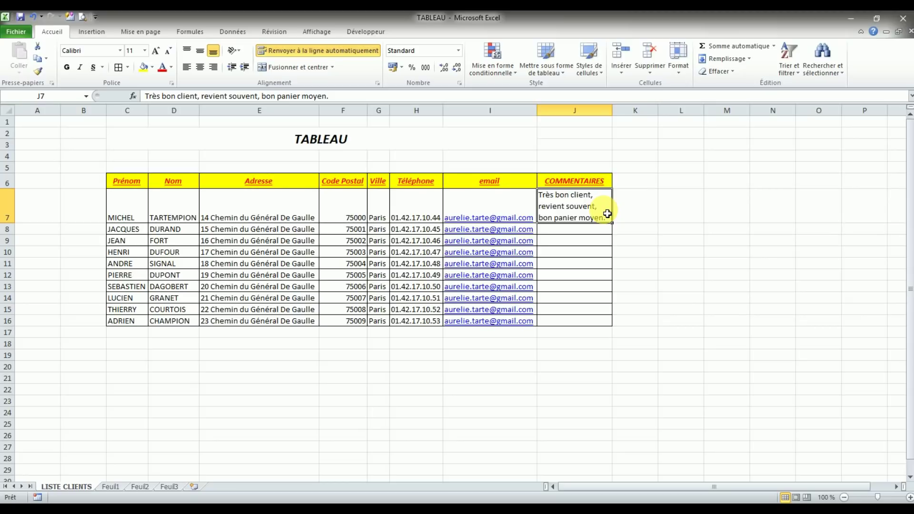
left_click(625, 206)
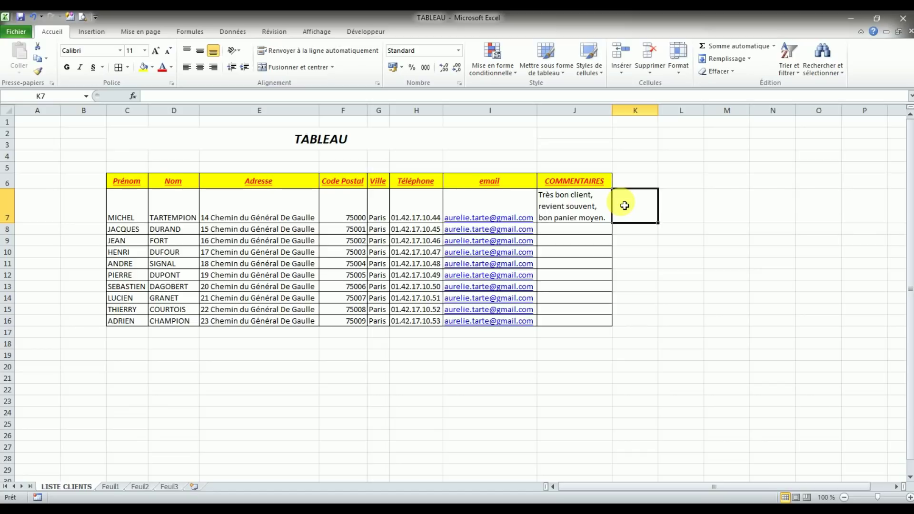
type("quo")
type("que je tapes, ça apparait toujours ")
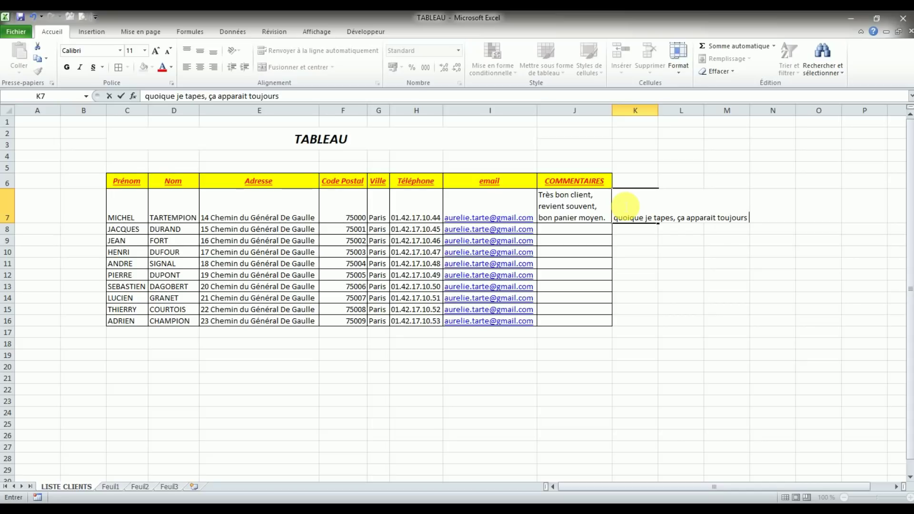
type("en une seul ligne")
key("BackSpace")
key("BackSpace")
key("BackSpace")
key("BackSpace")
key("BackSpace")
type("ig")
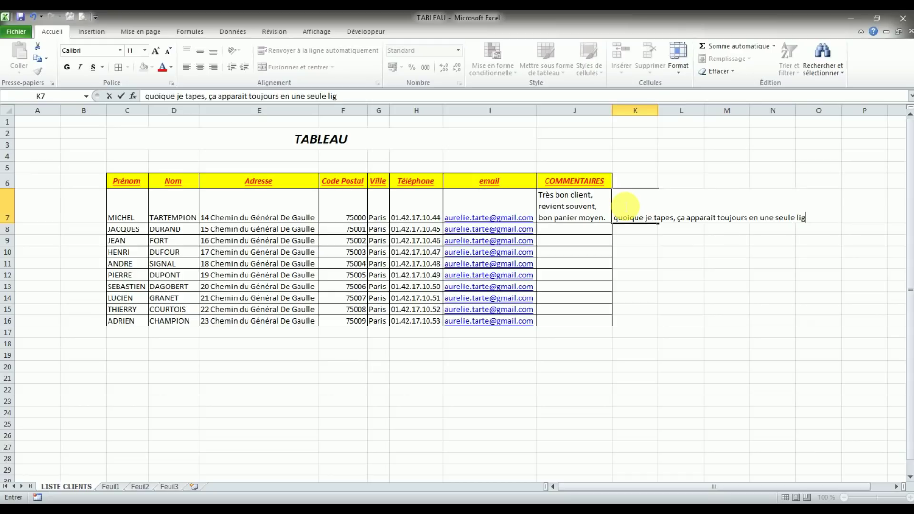
type("ne;")
key("Up")
left_click(651, 221)
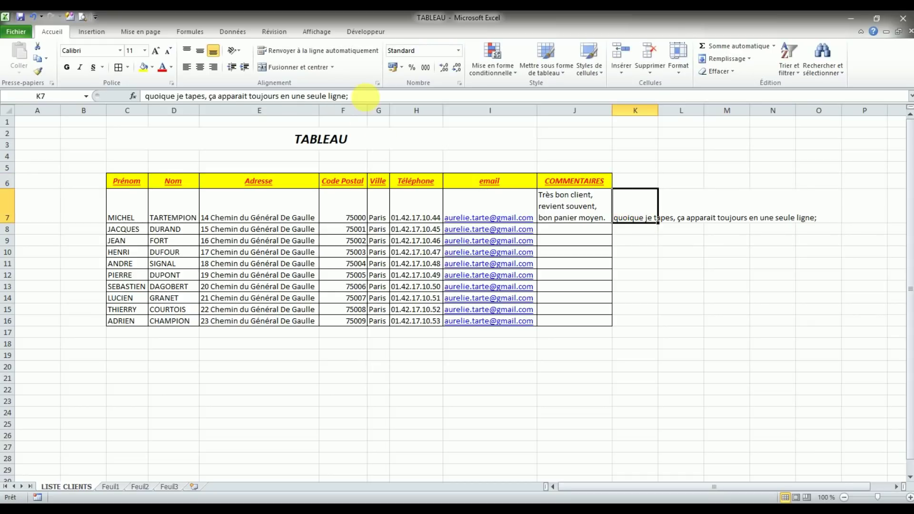
left_click(363, 96)
key("BackSpace")
key("Return")
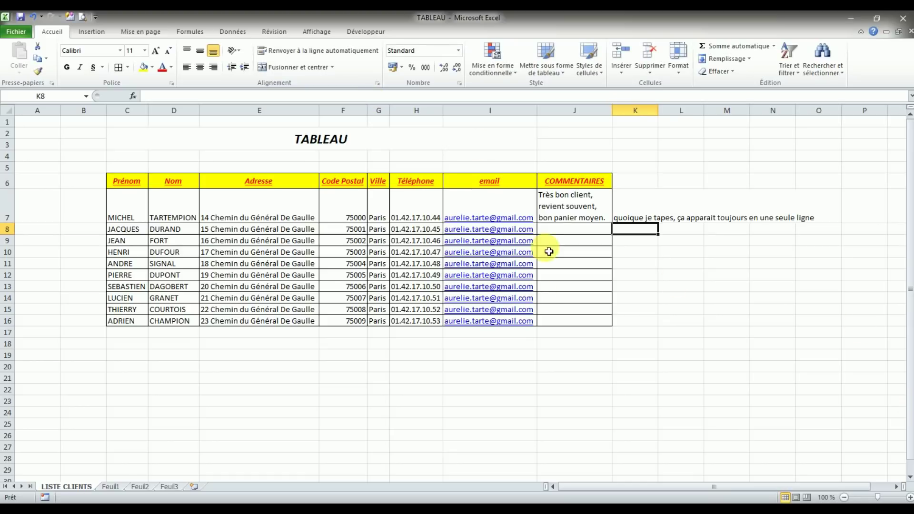
Step: Wrap K7's text over three lines, widening column K and autofitting row 7
left_click(619, 207)
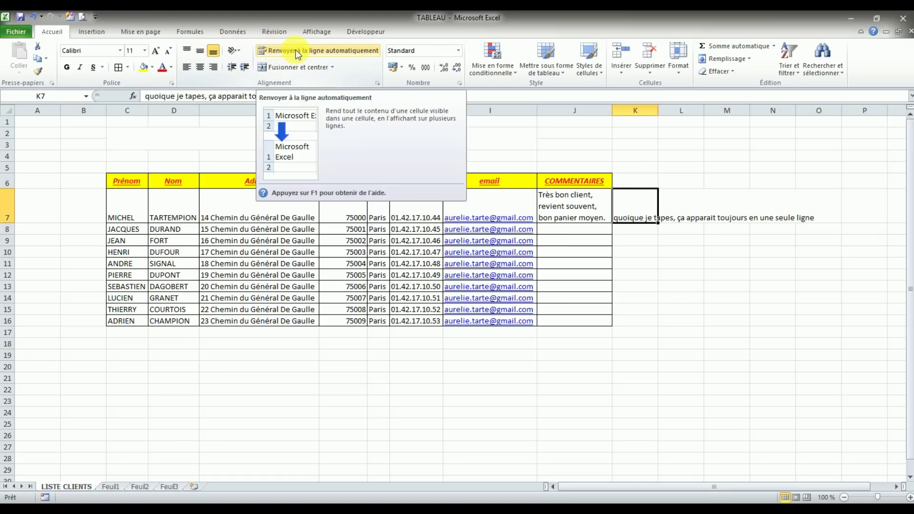
left_click(297, 54)
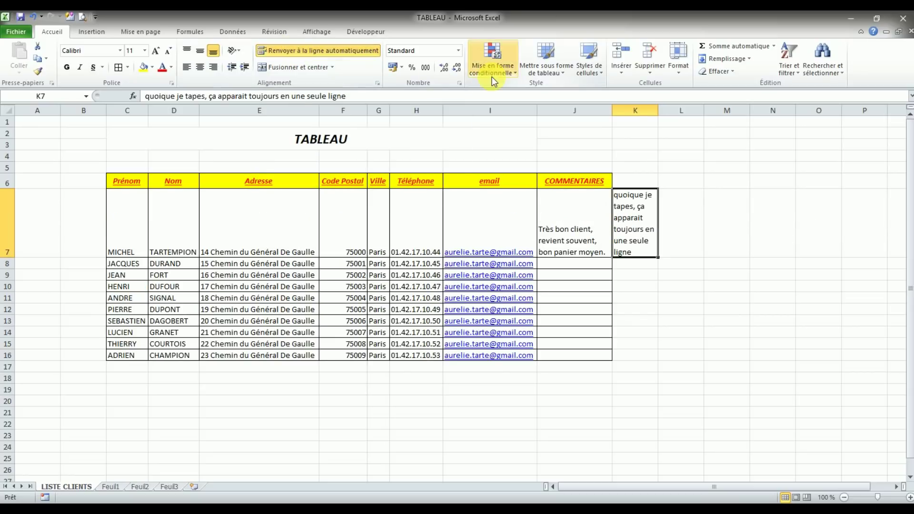
left_click_drag(662, 116, 700, 117)
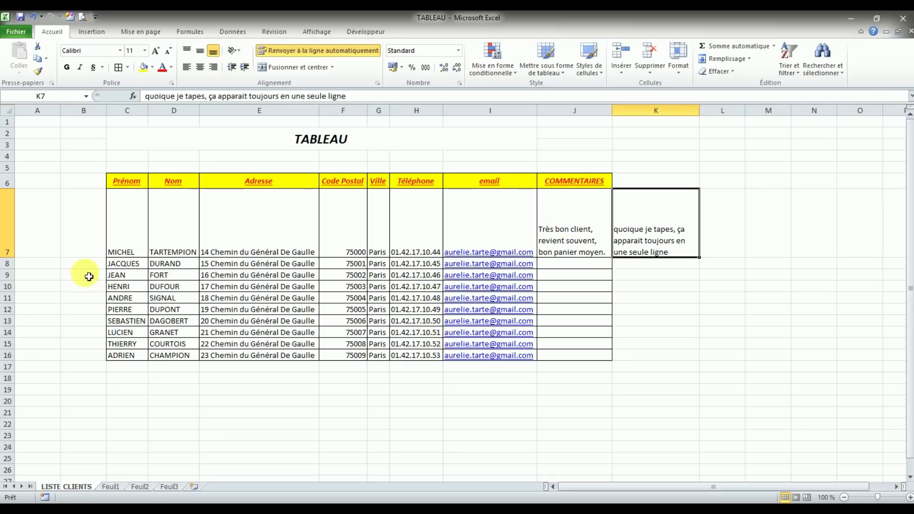
double_click(16, 260)
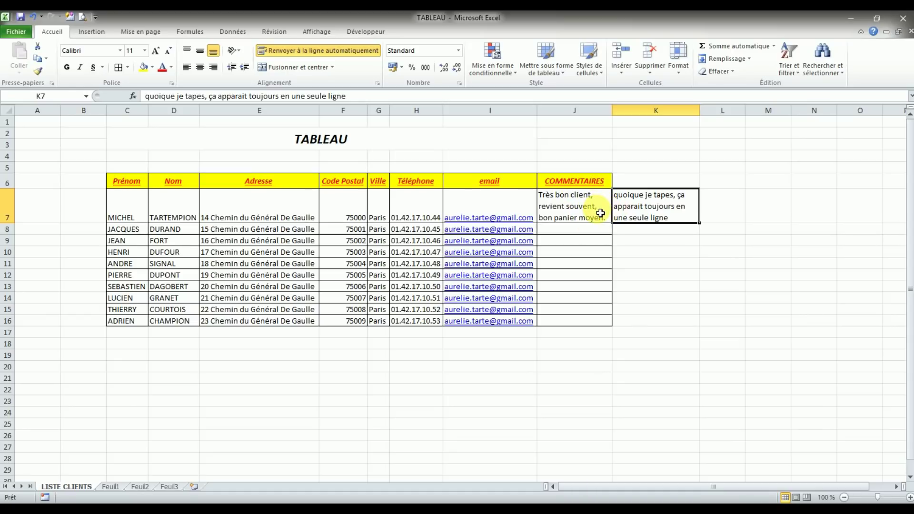
Step: Centre the comment text in J7 horizontally
left_click(600, 213)
left_click(201, 68)
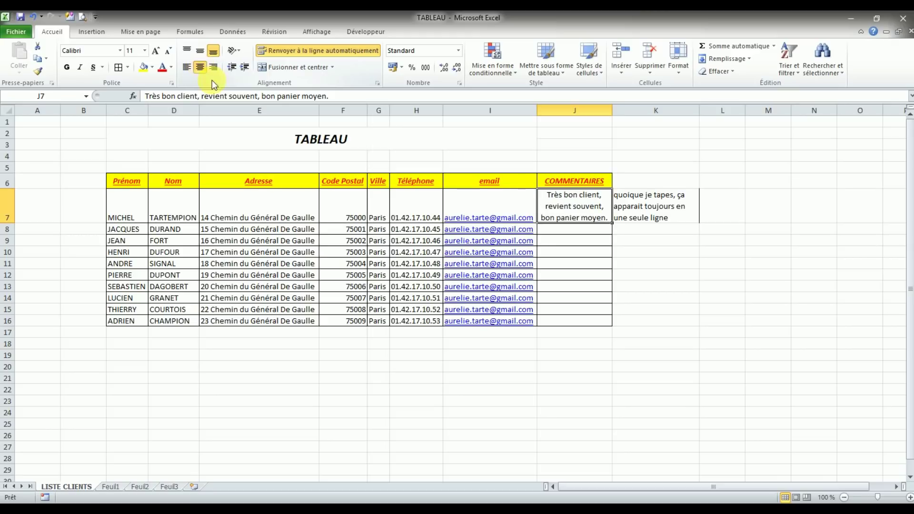
left_click(641, 206)
Step: Delete column K holding the test sentence
left_click(652, 110)
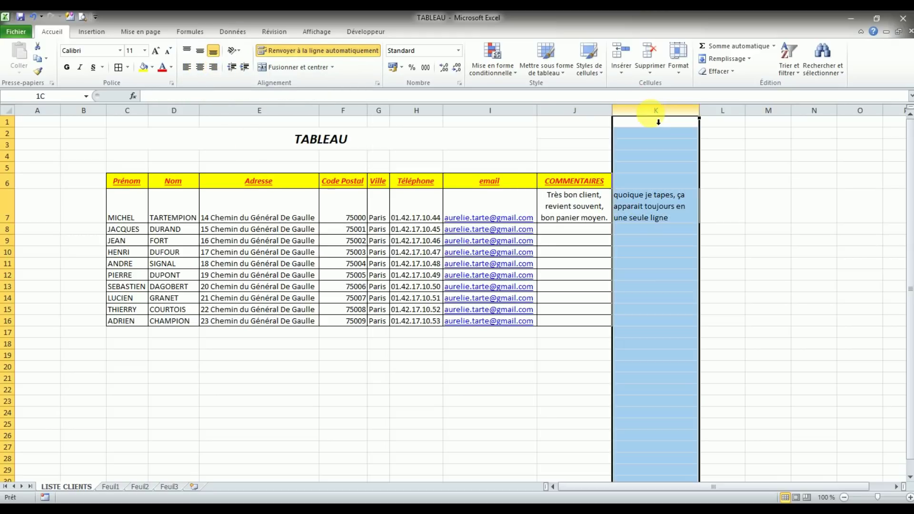
right_click(652, 114)
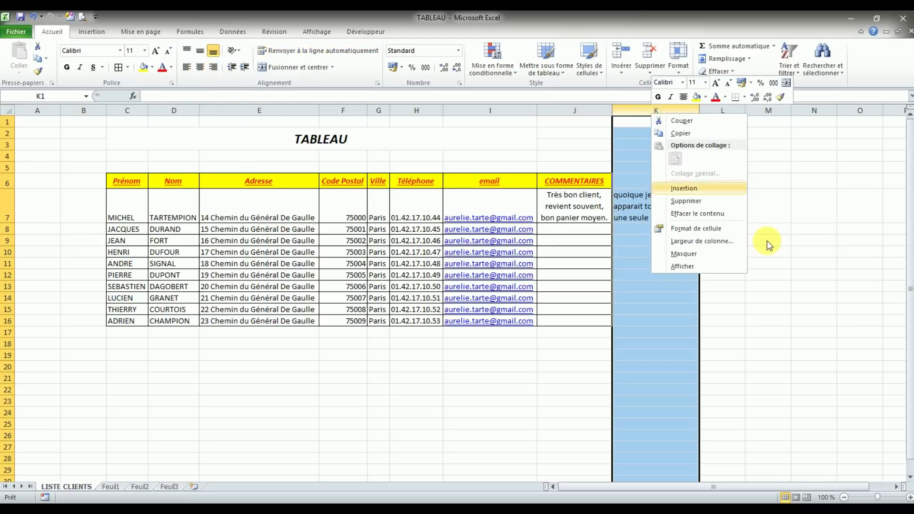
left_click(727, 201)
left_click(724, 249)
left_click(652, 220)
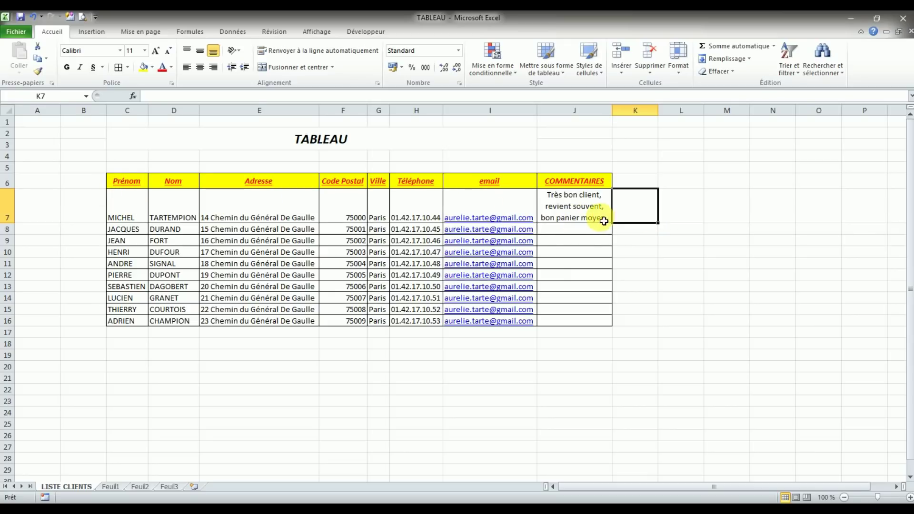
Step: Vertically centre MICHEL's row 7 entries from Prénom to email
left_click(607, 195)
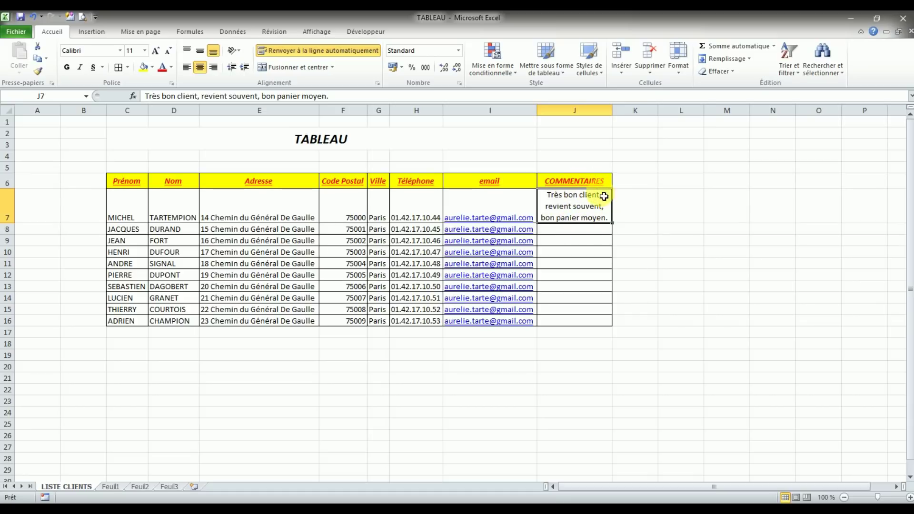
left_click_drag(520, 205, 140, 200)
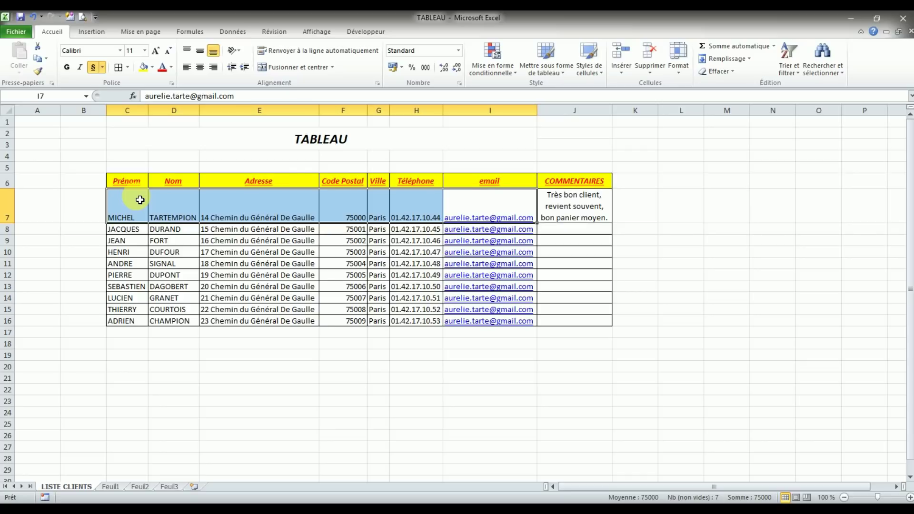
left_click(203, 54)
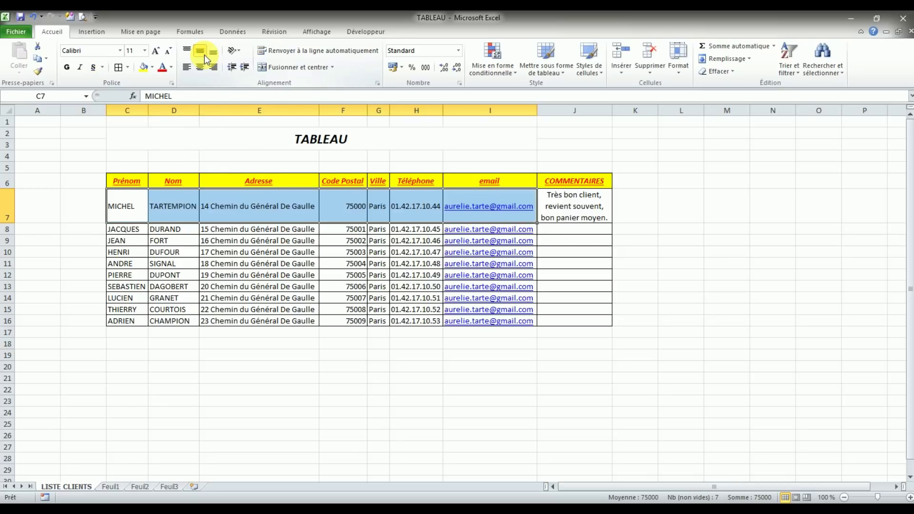
left_click(58, 242)
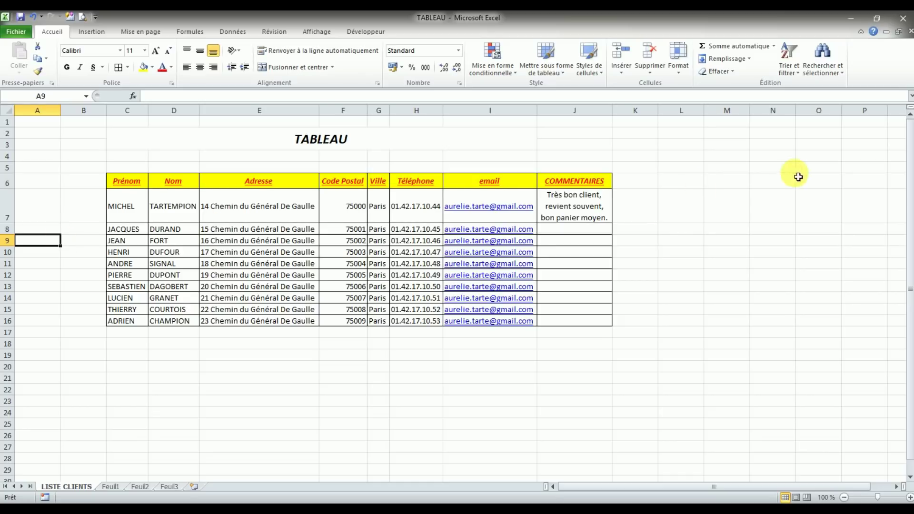
Step: Show the Fichier Informations page listing TABLEAU's 11,1 Ko size and dates
left_click(619, 184)
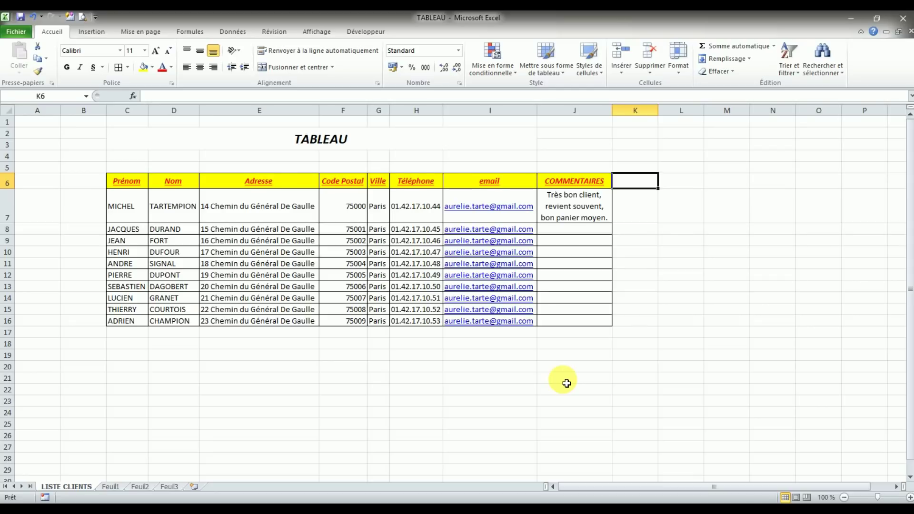
left_click(448, 382)
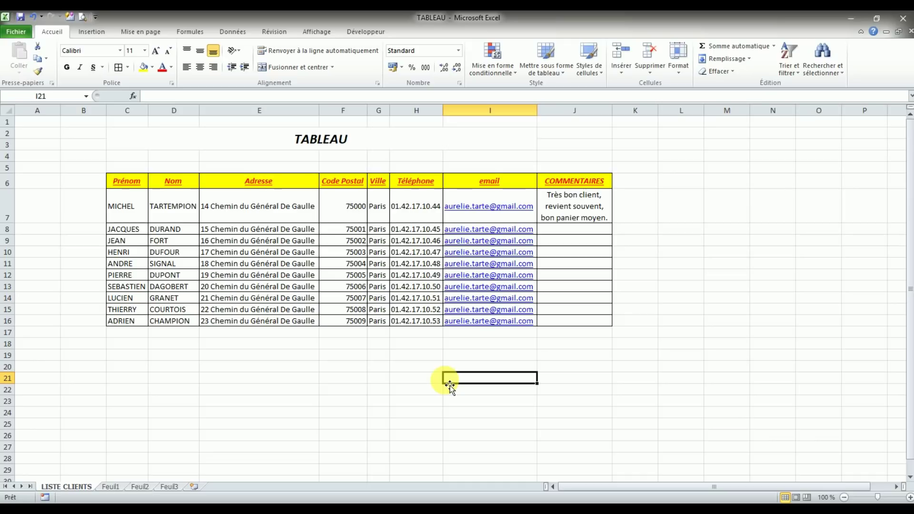
left_click(416, 388)
left_click(16, 32)
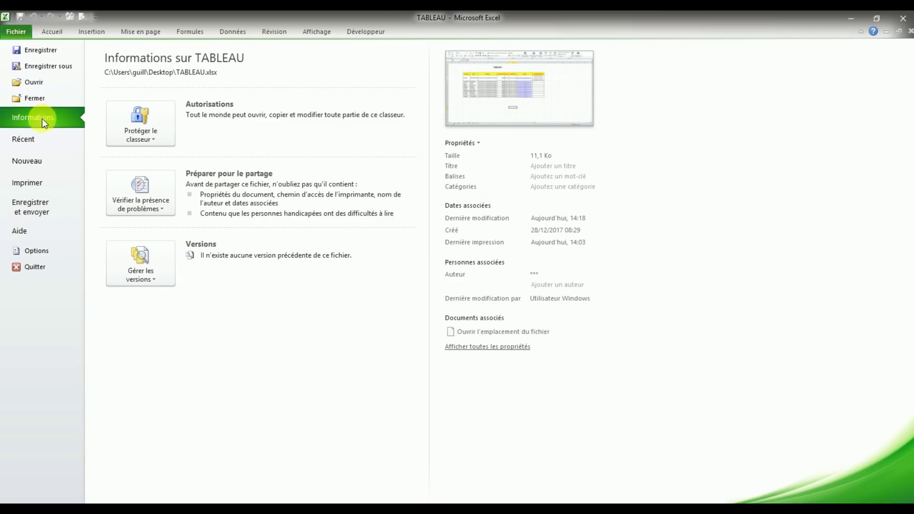
Step: Preview the printout and compare its two pages: names/addresses, then remaining columns
left_click(38, 187)
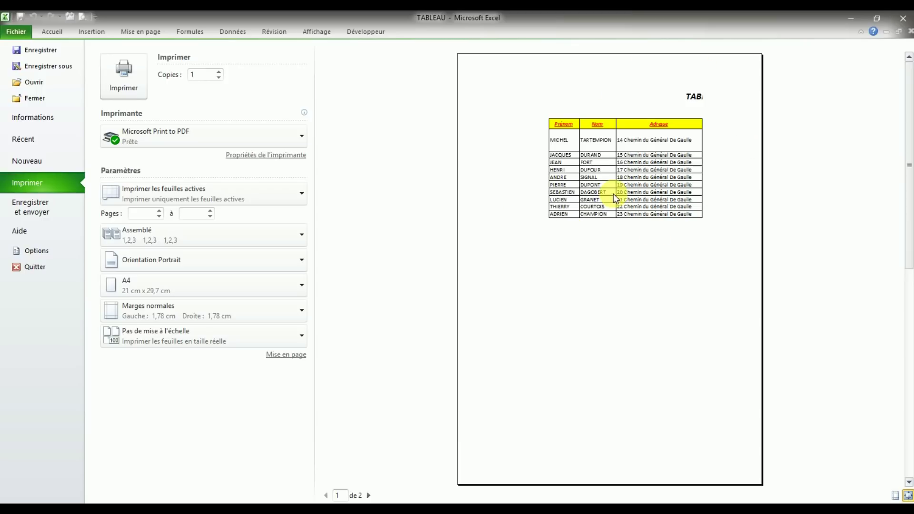
scroll(615, 275, "down", 1)
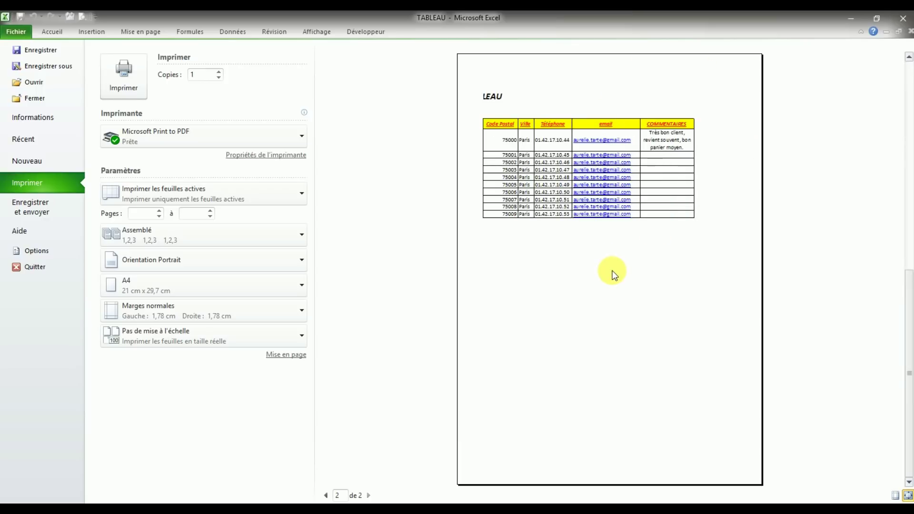
scroll(614, 274, "up", 1)
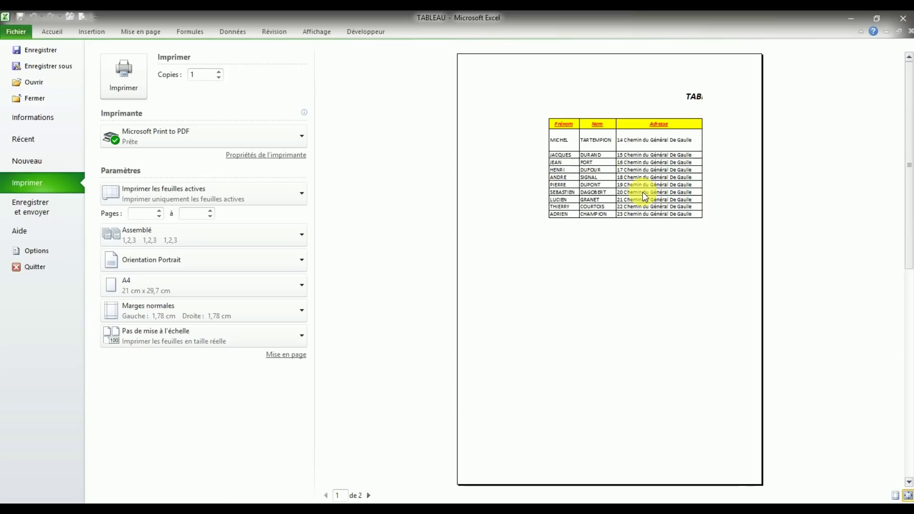
scroll(643, 196, "down", 1)
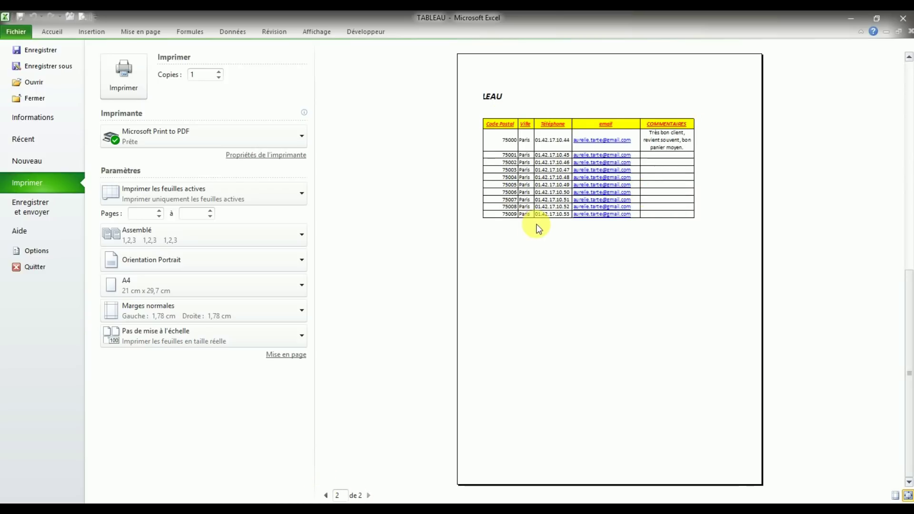
scroll(538, 229, "up", 1)
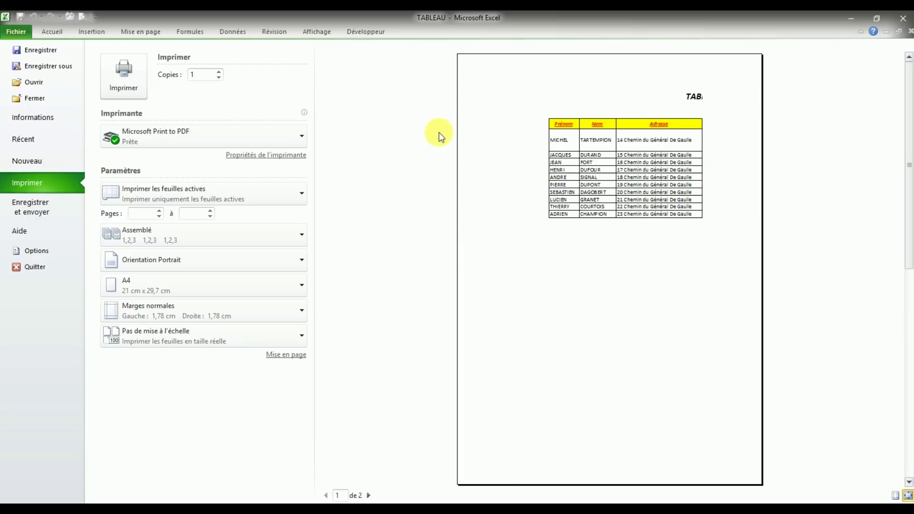
Step: Back on the sheet briefly, then reopen Imprimer showing page 1 of 2 in Portrait A4
left_click(45, 33)
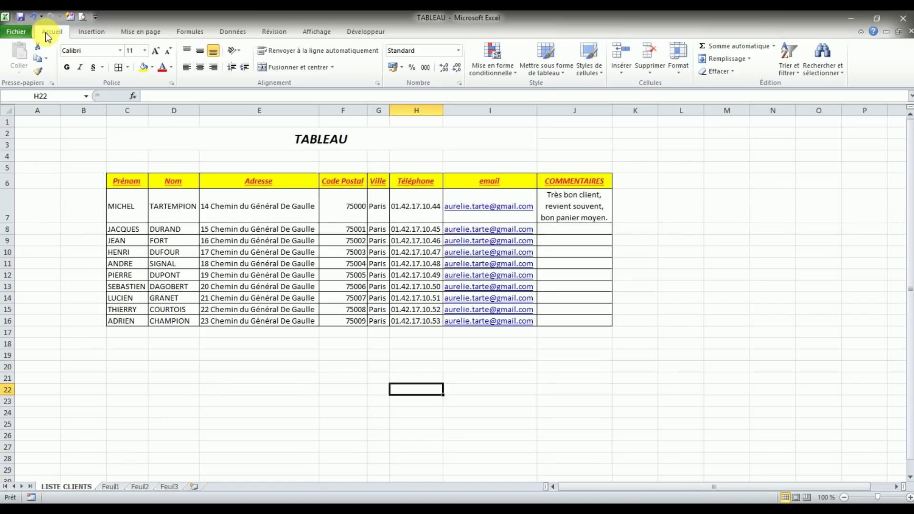
left_click(196, 168)
scroll(710, 299, "down", 3)
scroll(710, 300, "up", 3)
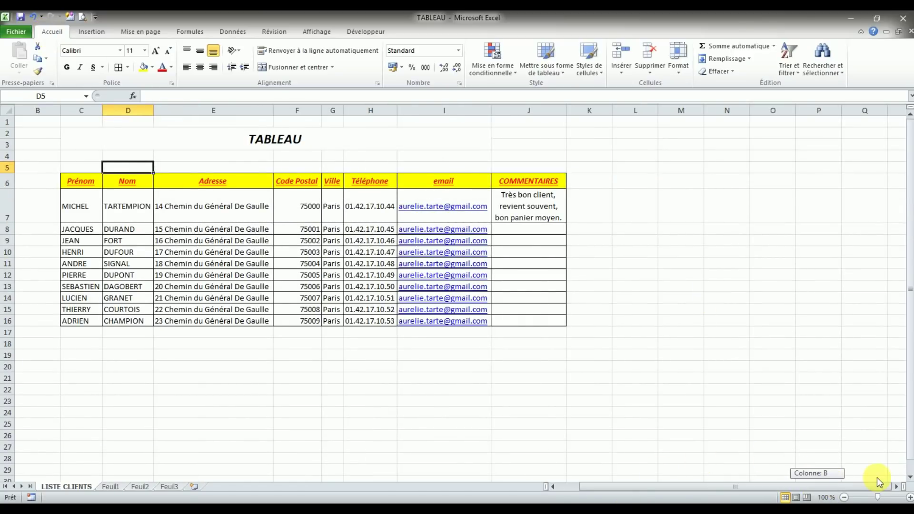
left_click(205, 365)
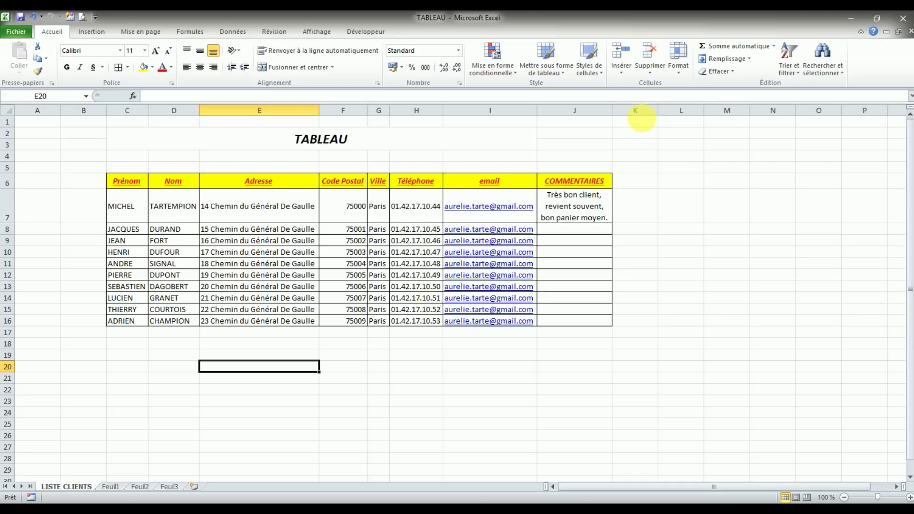
scroll(664, 464, "down", 4)
scroll(664, 464, "up", 4)
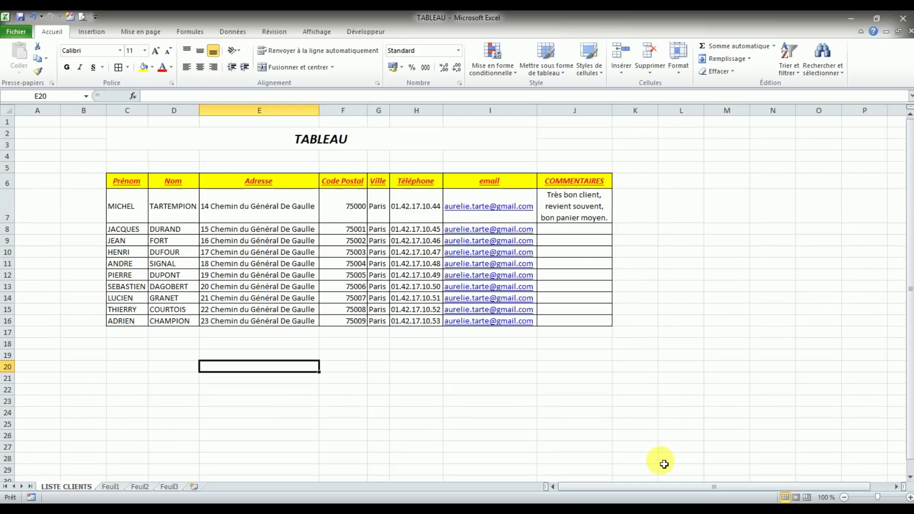
left_click(17, 33)
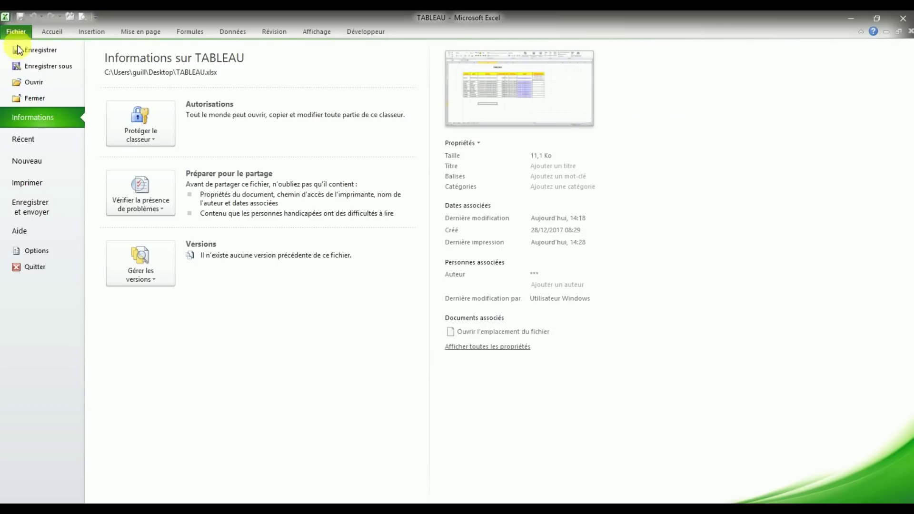
left_click(47, 185)
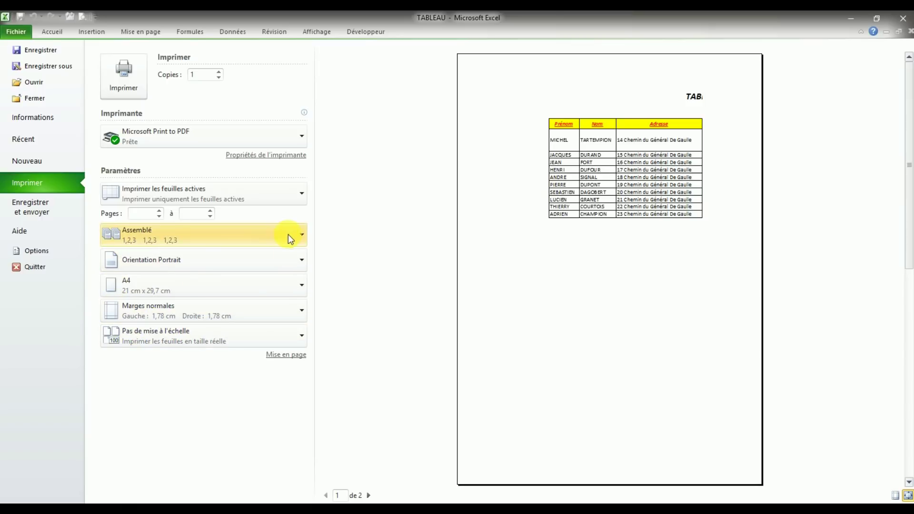
Step: Set narrow margins, Paysage orientation and 'Ajuster la feuille à une page' scaling
left_click(298, 313)
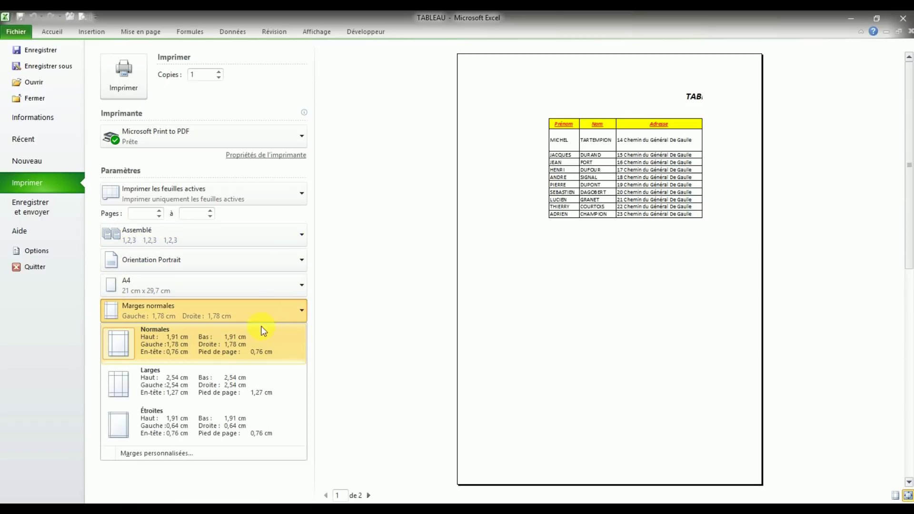
left_click(185, 424)
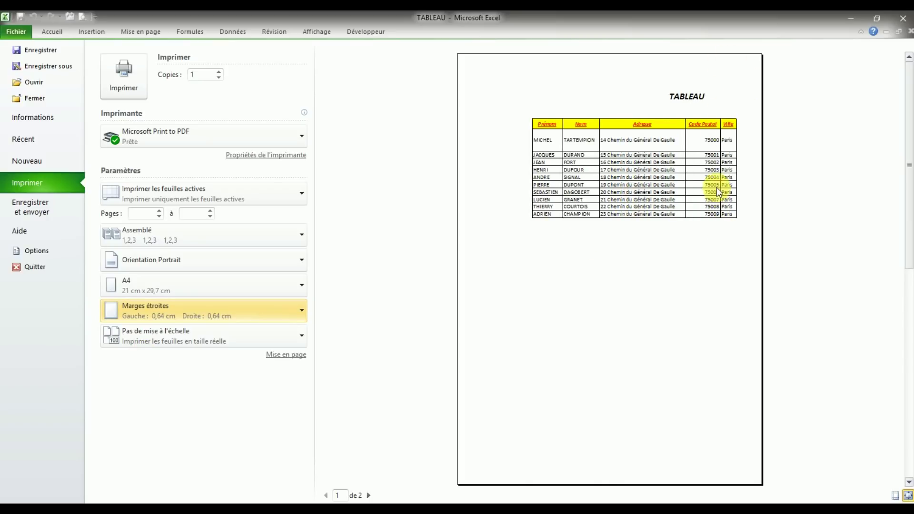
left_click(271, 260)
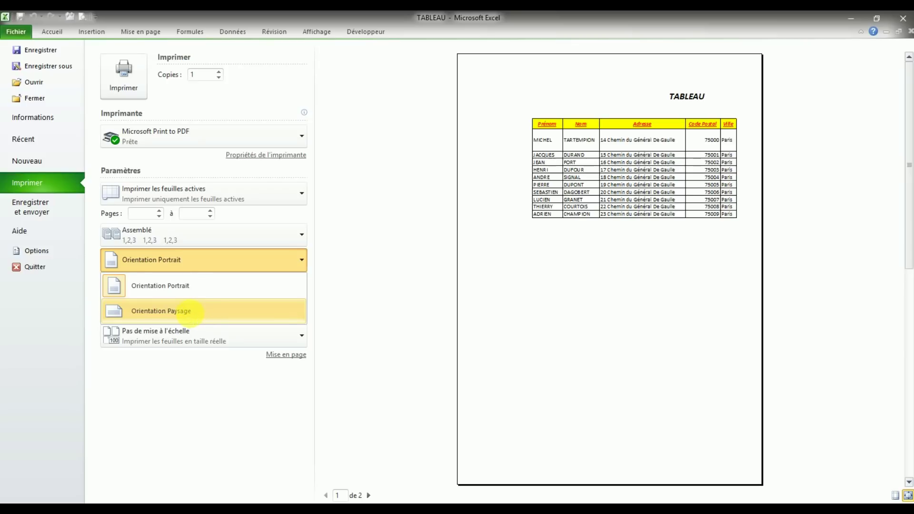
left_click(190, 312)
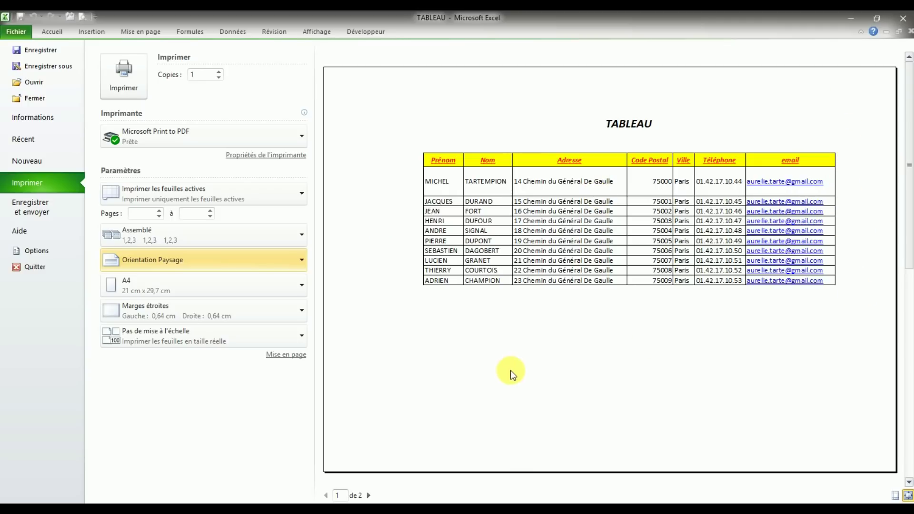
left_click(270, 333)
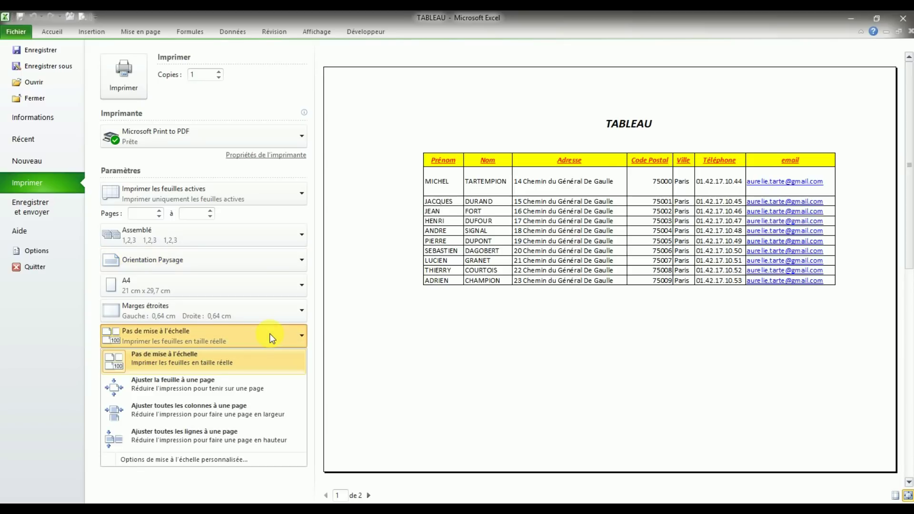
left_click(217, 392)
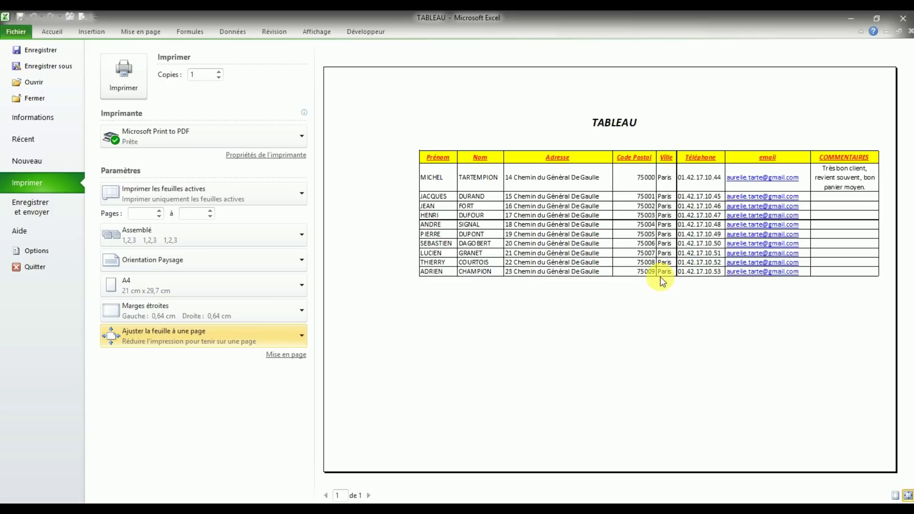
left_click(294, 341)
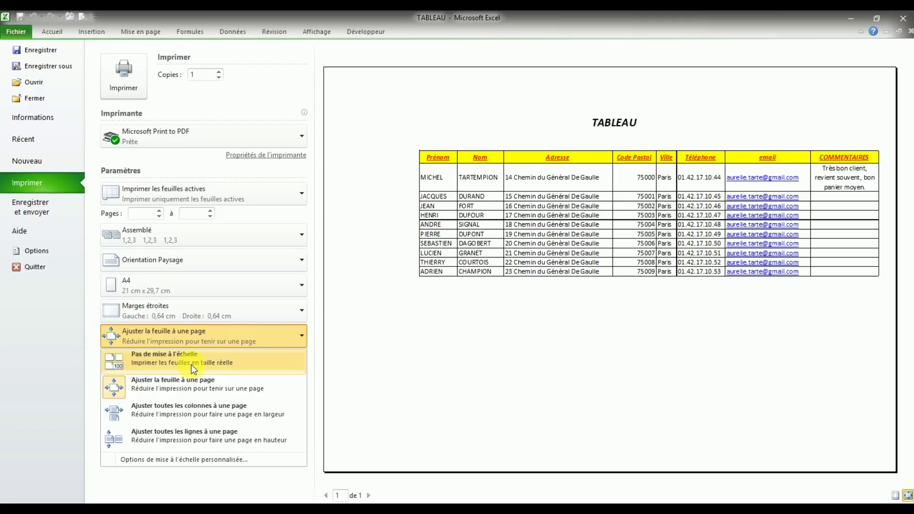
left_click(589, 284)
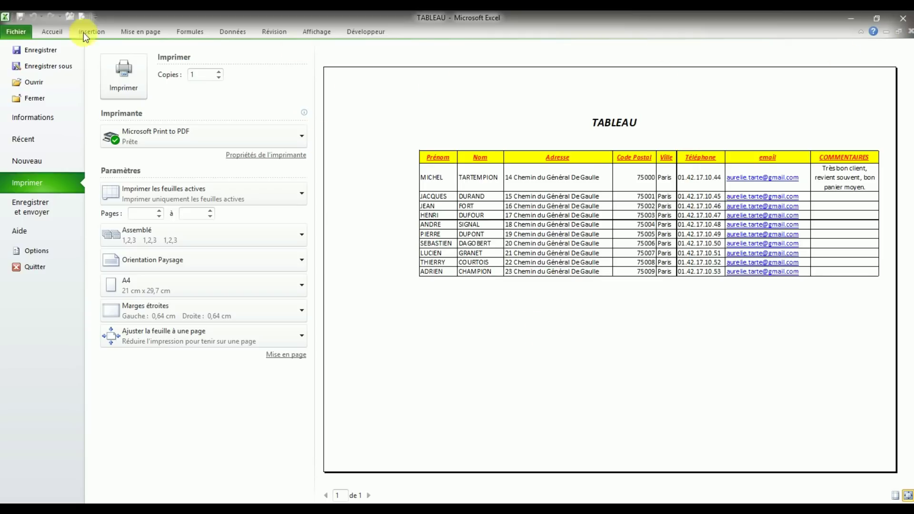
Step: Delete the empty leading columns A and B
left_click(63, 32)
left_click_drag(82, 111, 51, 114)
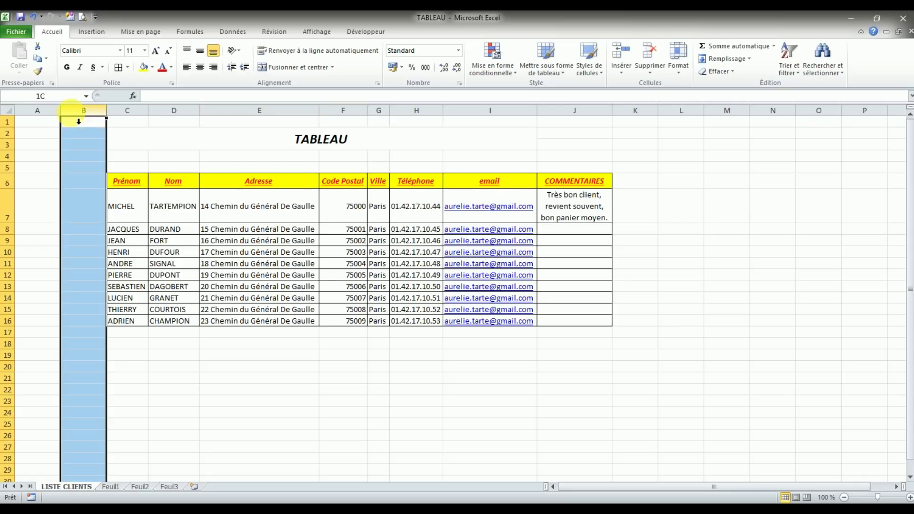
left_click(75, 119)
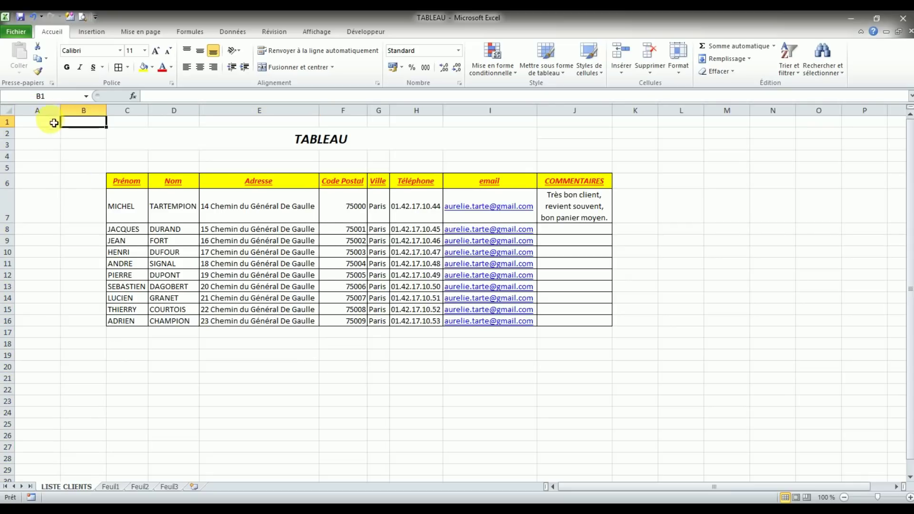
left_click(56, 115)
left_click_drag(56, 116, 91, 119)
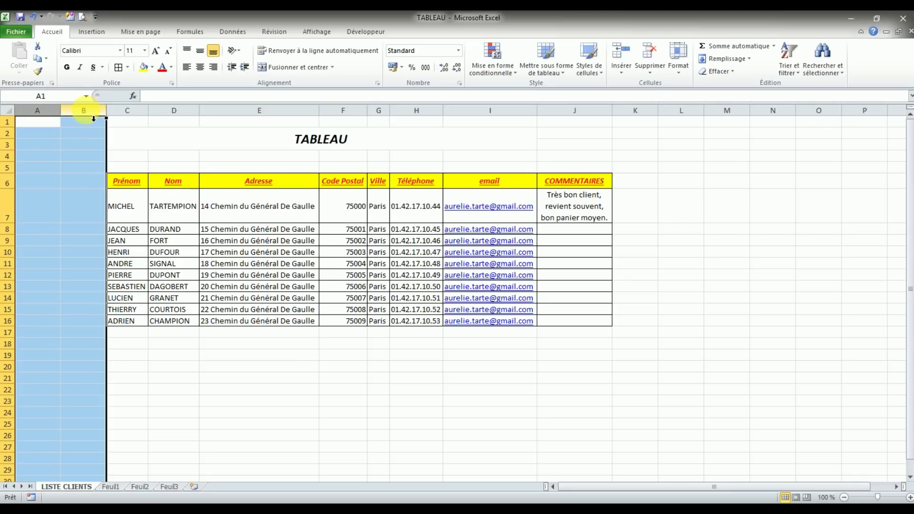
right_click(90, 120)
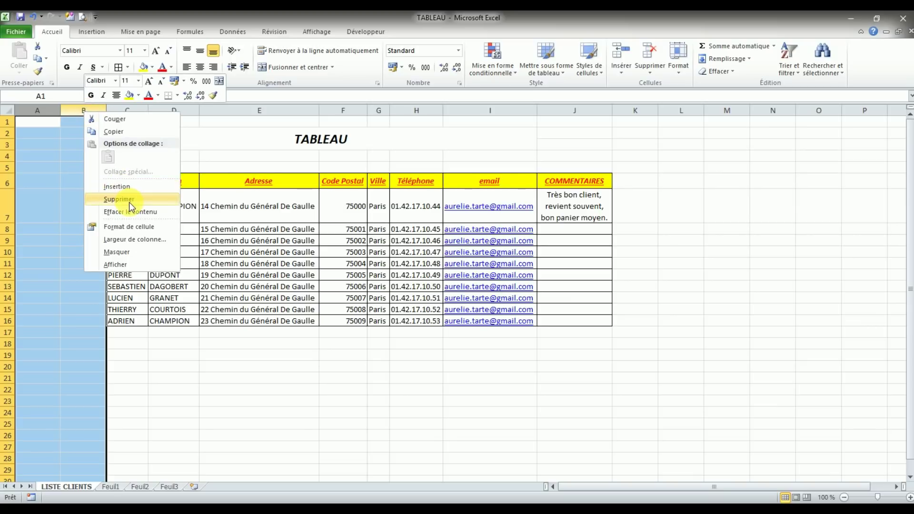
left_click(129, 201)
Step: Preview the table now printing larger on one landscape page
left_click(179, 378)
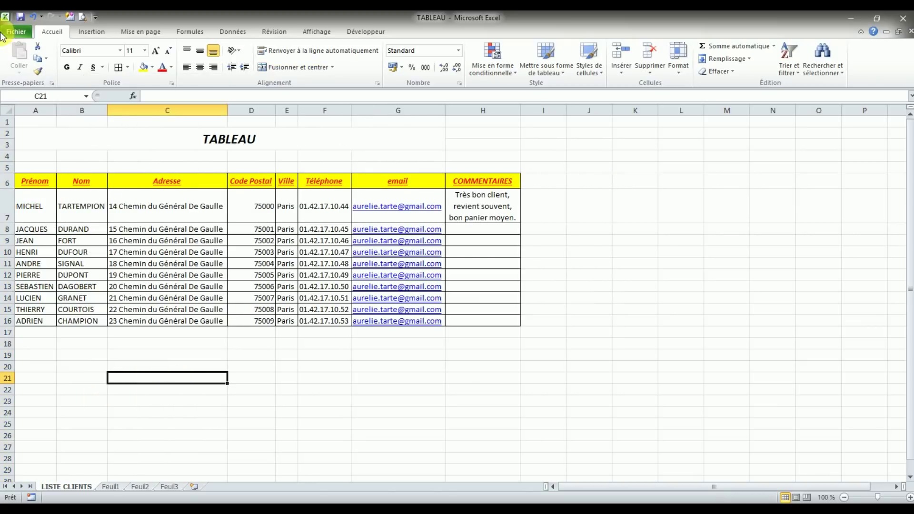
left_click(15, 32)
left_click(45, 185)
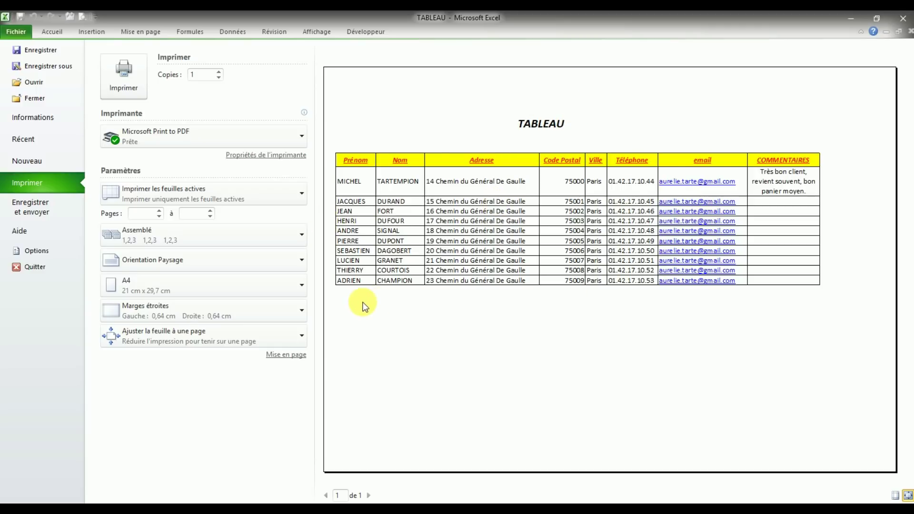
Step: In Mise en page's Marges tab, centre the table horizontally on the page
left_click(292, 358)
left_click(292, 358)
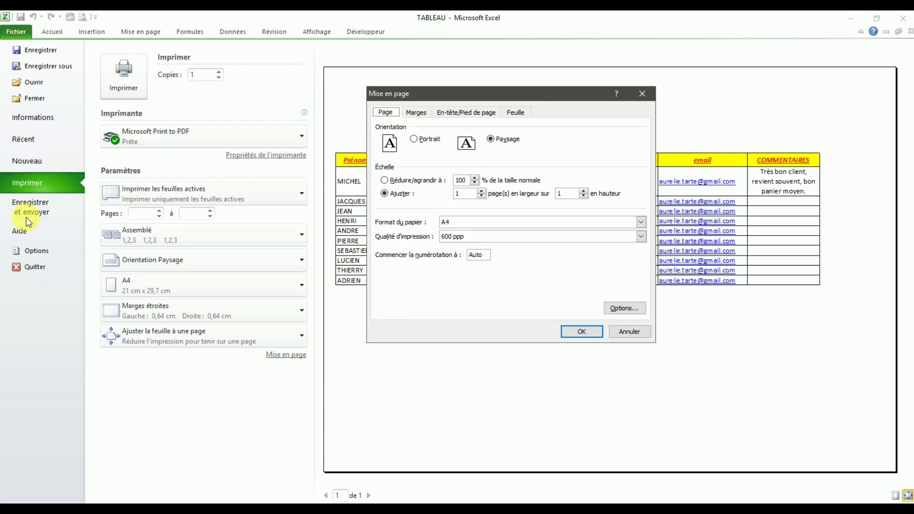
left_click_drag(490, 93, 529, 107)
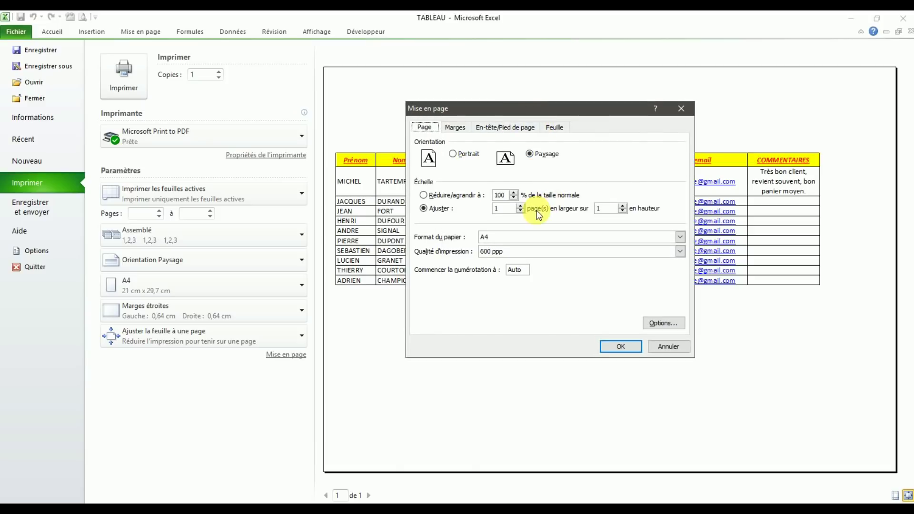
left_click(457, 127)
left_click(465, 285)
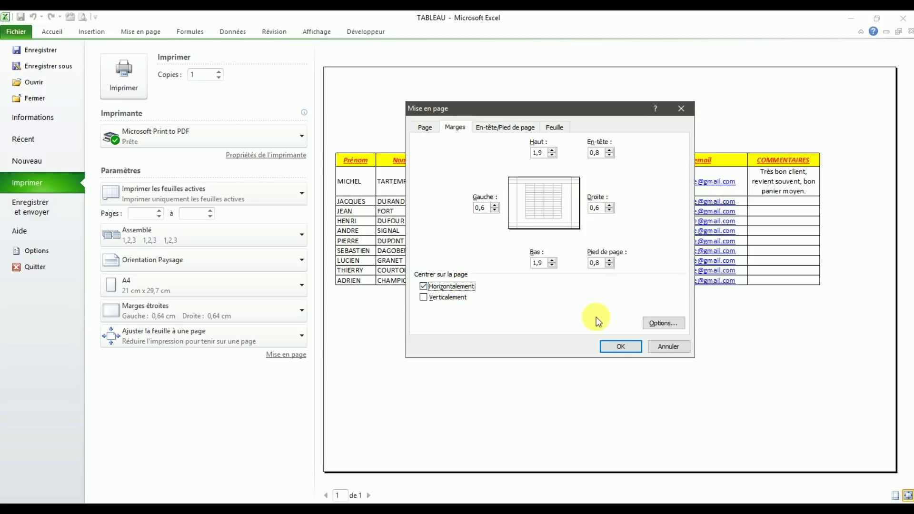
left_click(619, 347)
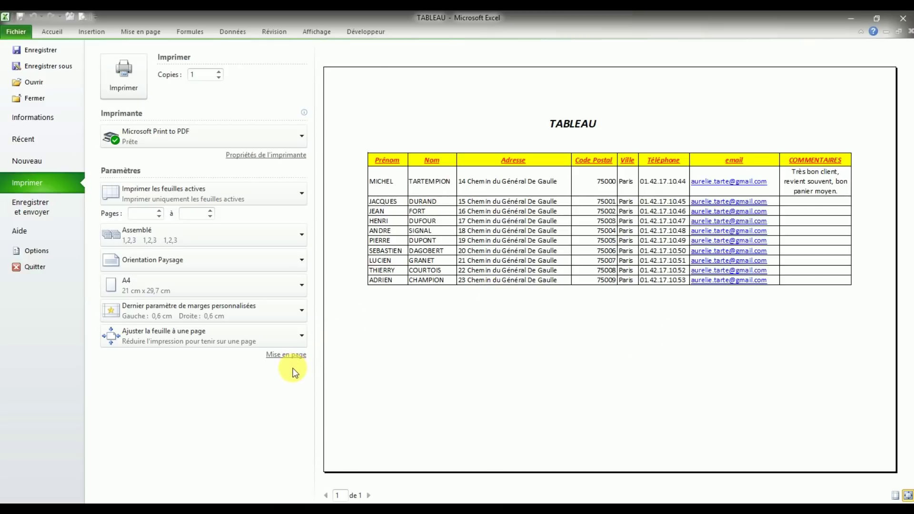
Step: Try a 90% print scale, then set Réduire/agrandir to 100% with no scaling
left_click(300, 355)
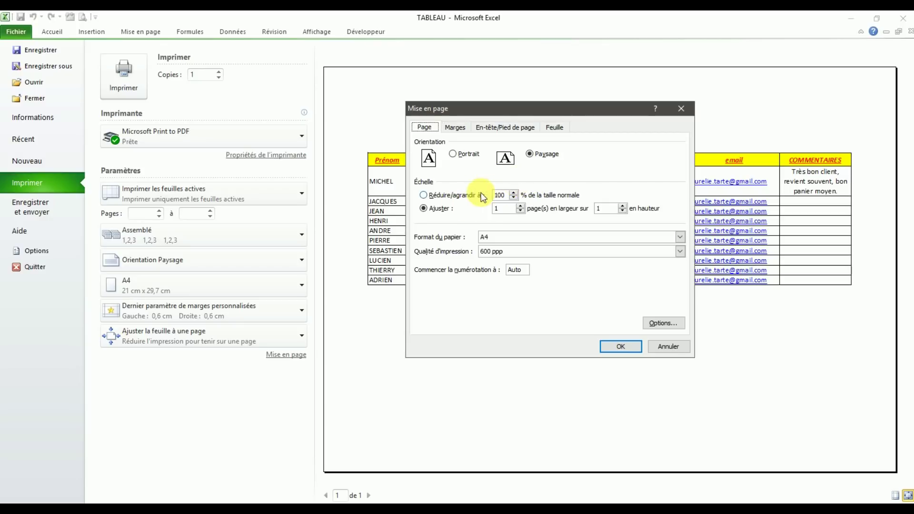
left_click(515, 197)
left_click(621, 346)
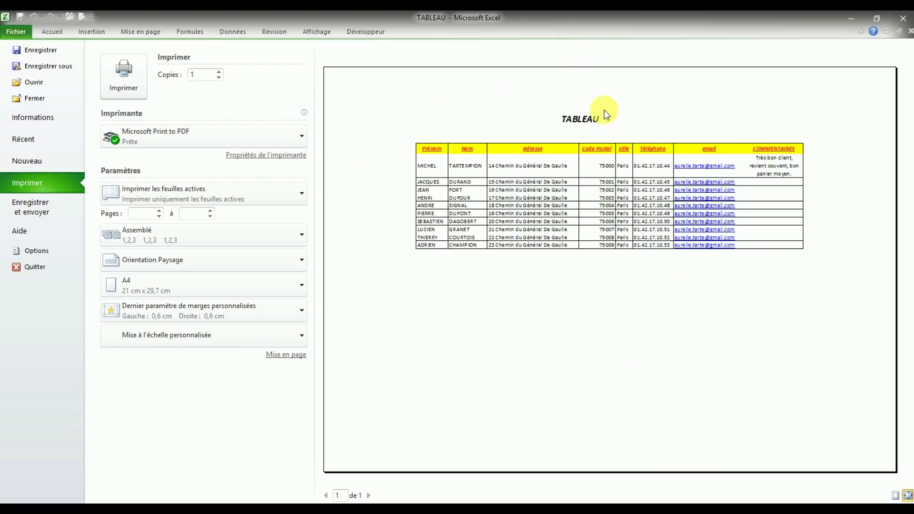
left_click(295, 361)
left_click(513, 195)
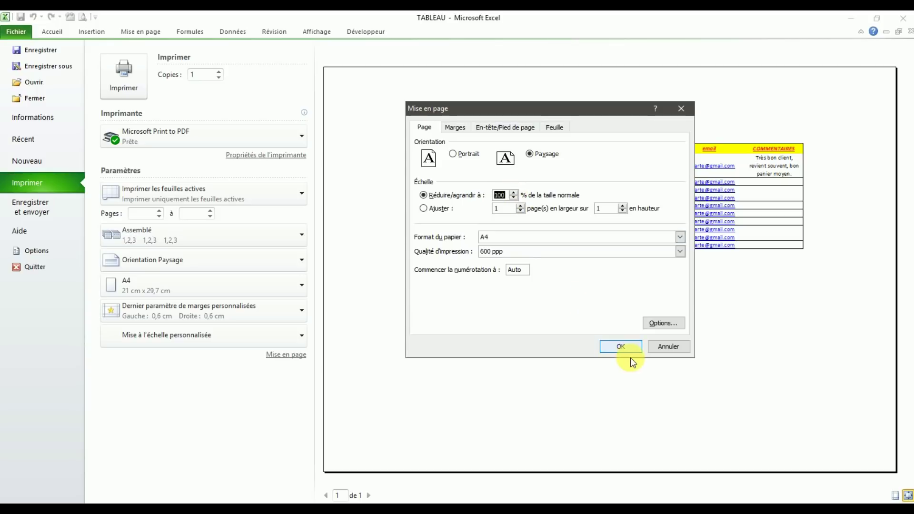
left_click(621, 347)
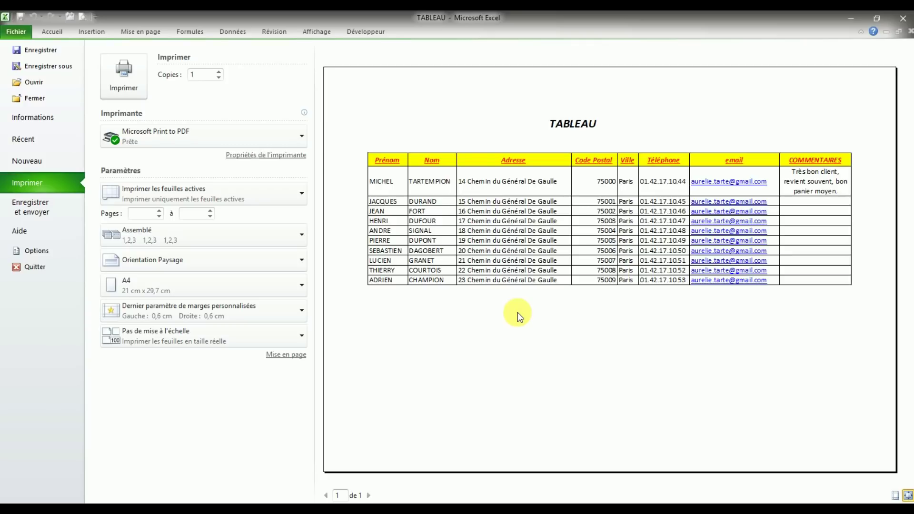
Step: Fill the client rows 15–16 down to row 36, giving 30 contacts
left_click(51, 31)
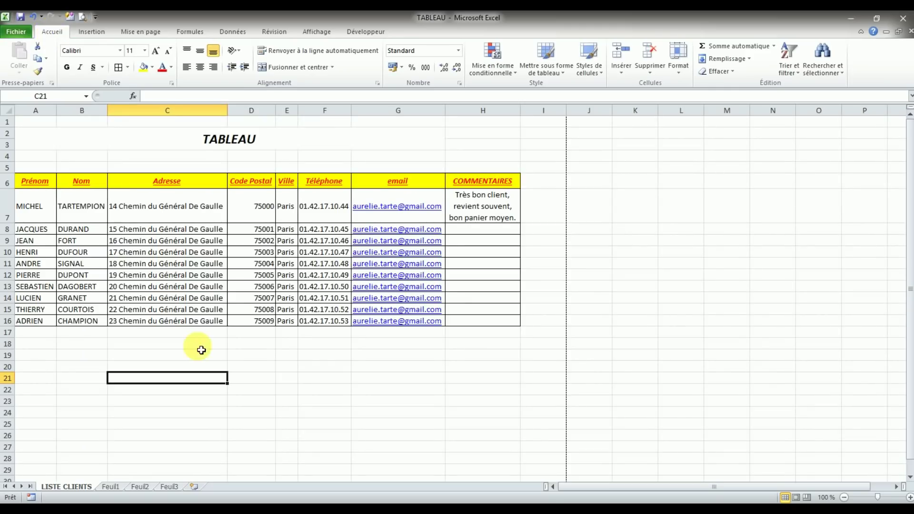
mouse_move(36, 321)
left_mouse_down()
mouse_move(547, 314)
mouse_move(514, 319)
mouse_move(524, 448)
left_mouse_up()
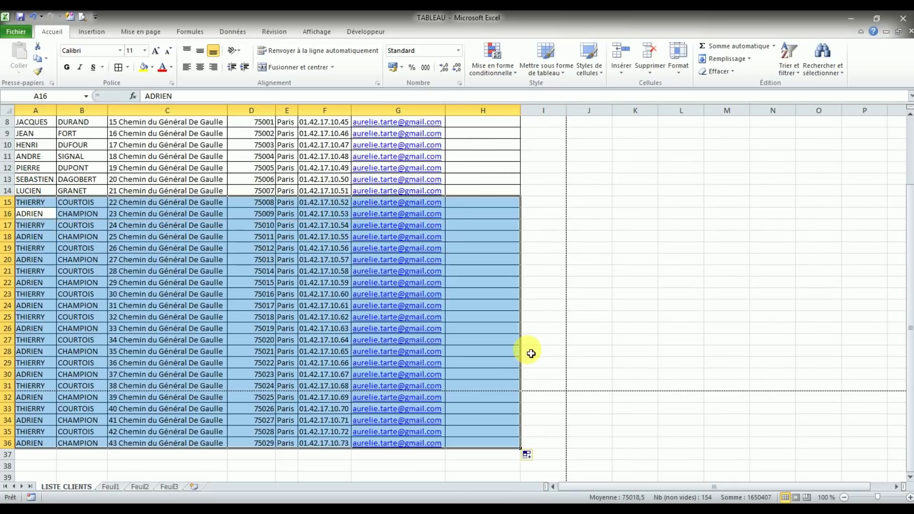
scroll(566, 251, "up", 3)
left_click(546, 155)
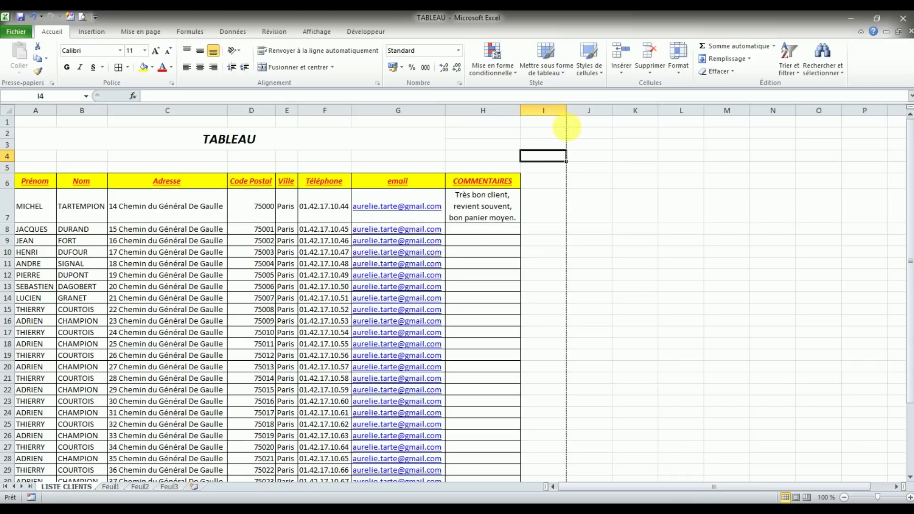
scroll(566, 312, "down", 1)
scroll(565, 312, "down", 2)
scroll(566, 319, "down", 1)
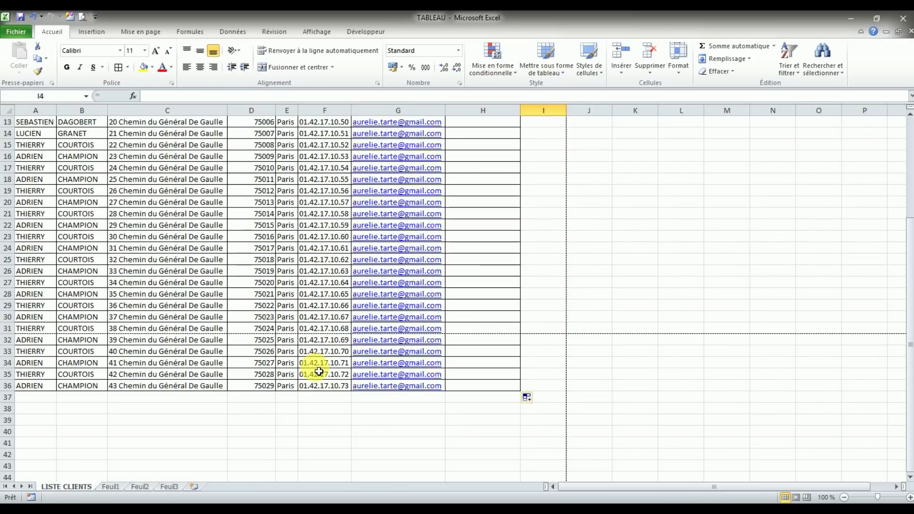
scroll(319, 371, "up", 3)
scroll(319, 371, "up", 1)
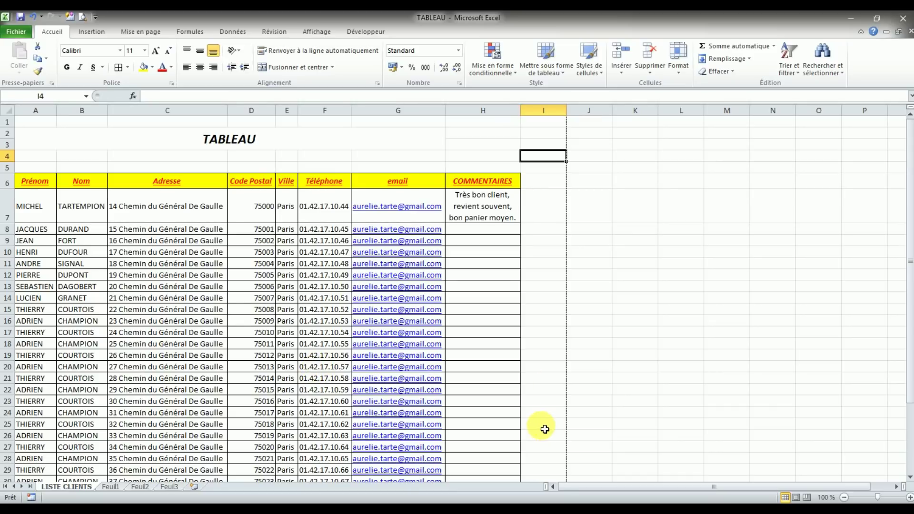
Step: Widen column H so the COMMENTAIRES text fits on one line
left_click_drag(521, 110, 705, 131)
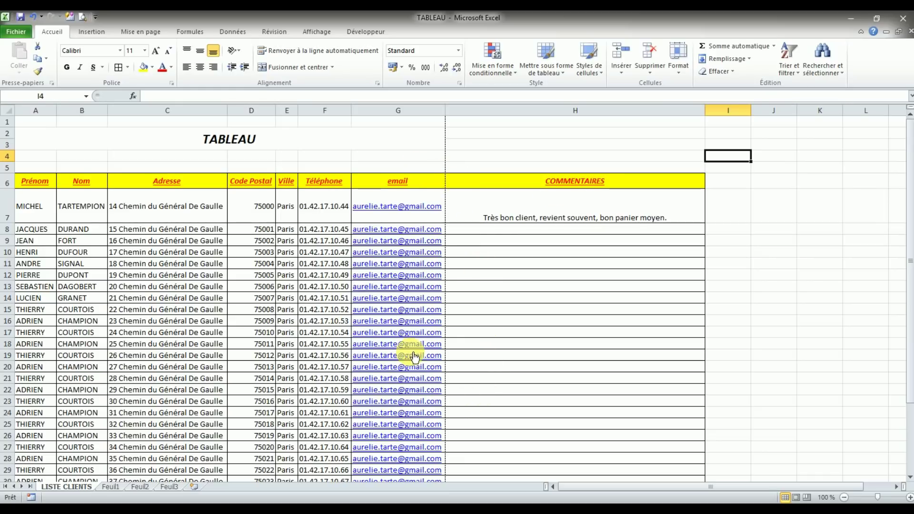
scroll(383, 408, "down", 3)
scroll(387, 414, "down", 1)
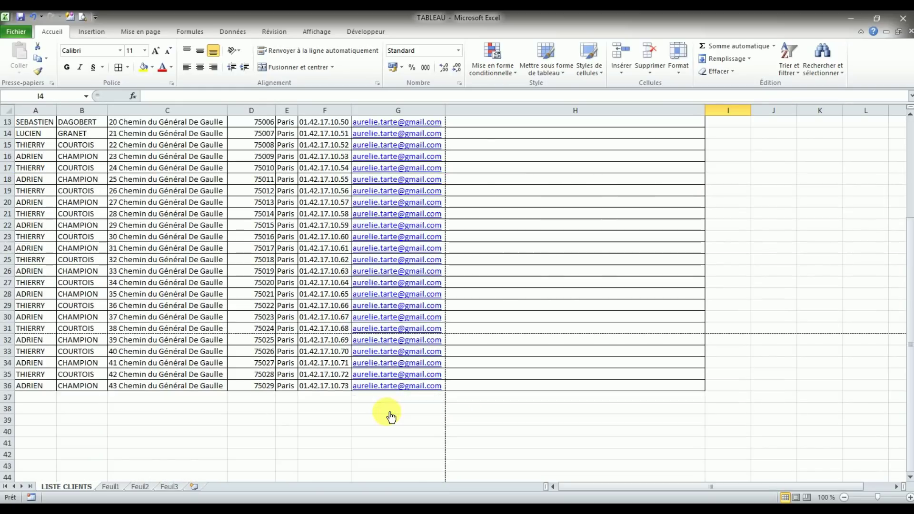
scroll(387, 416, "up", 3)
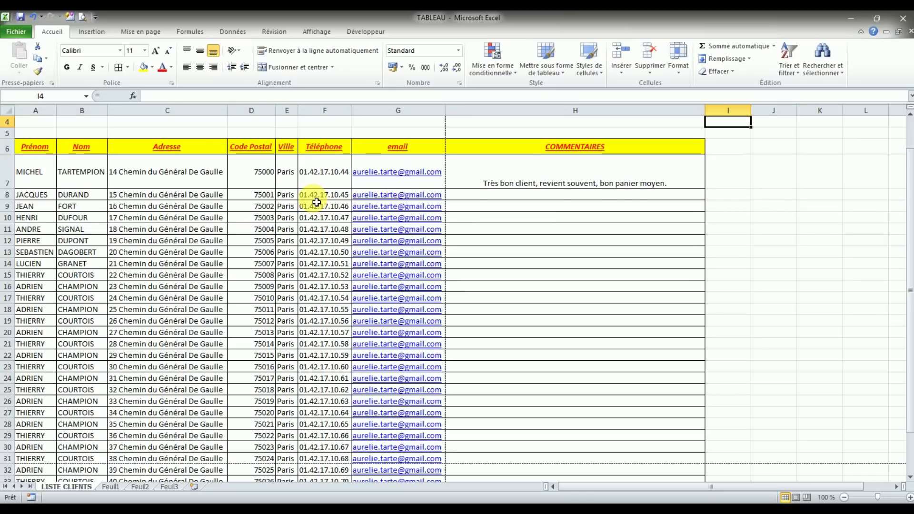
scroll(327, 202, "up", 1)
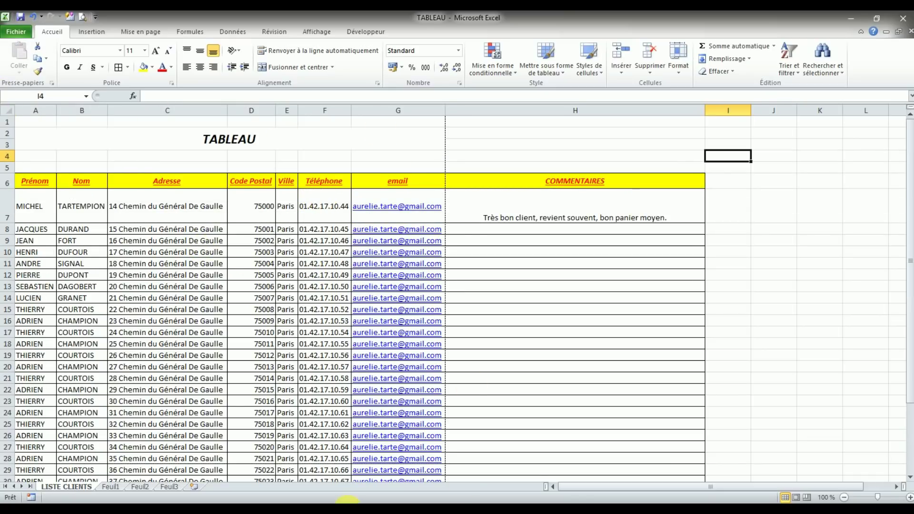
scroll(667, 381, "down", 3)
scroll(623, 359, "down", 2)
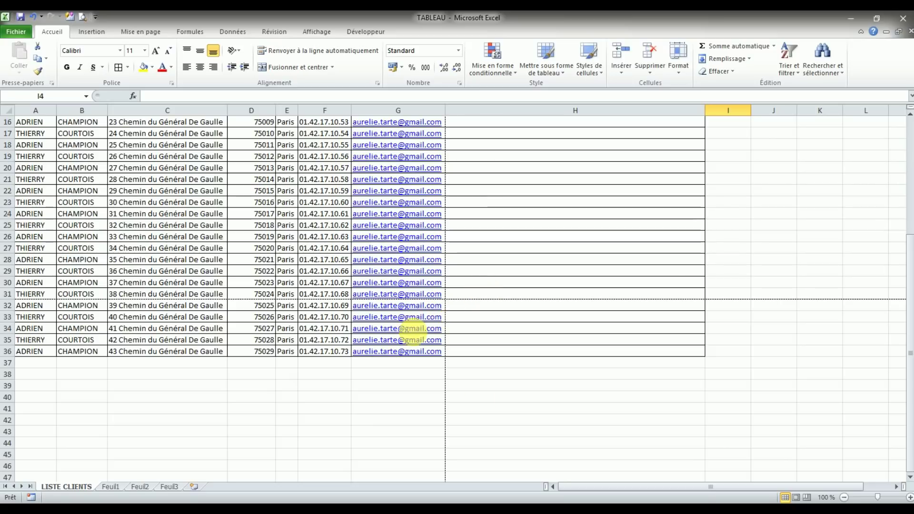
Step: Page through the 30-contact list's four-page print preview, then return to LISTE CLIENTS
left_click(16, 32)
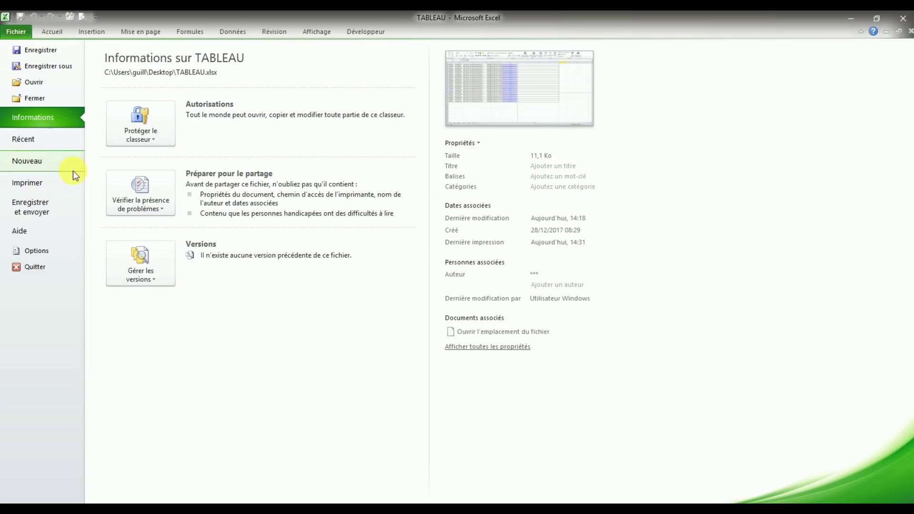
left_click(54, 187)
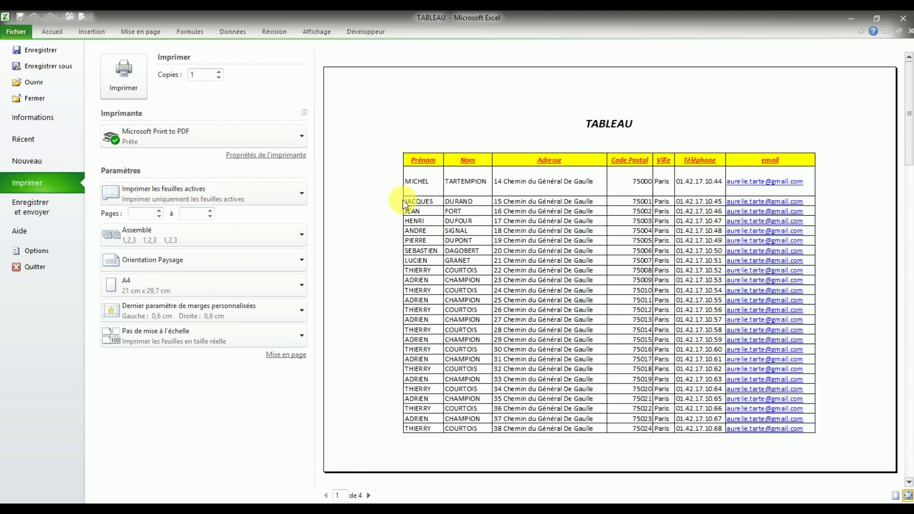
left_click(370, 495)
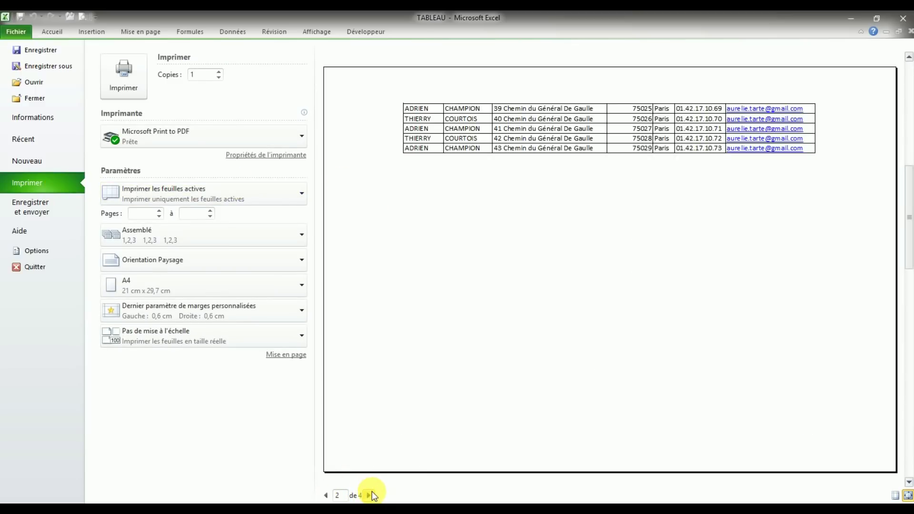
left_click(370, 495)
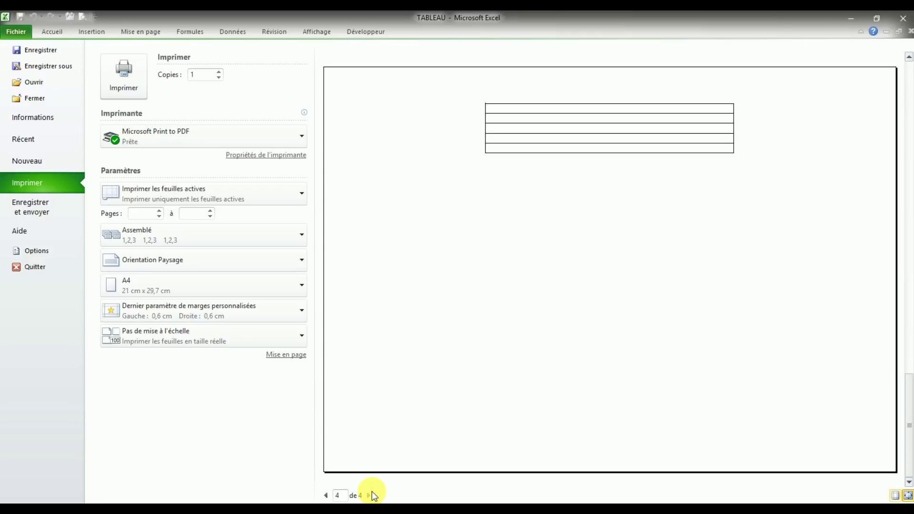
left_click(58, 38)
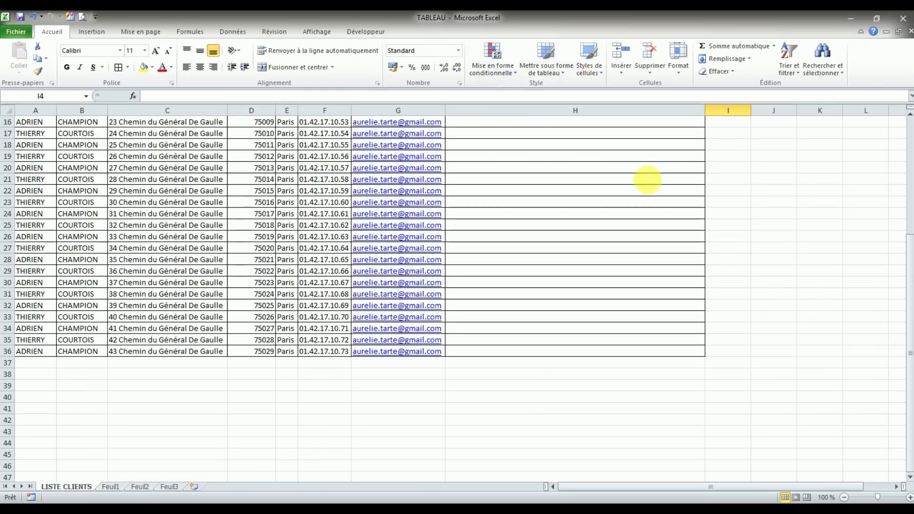
Step: Narrow the COMMENTAIRES column to 18,57 so MICHEL's comment wraps over three lines
scroll(645, 200, "up", 10)
double_click(705, 110)
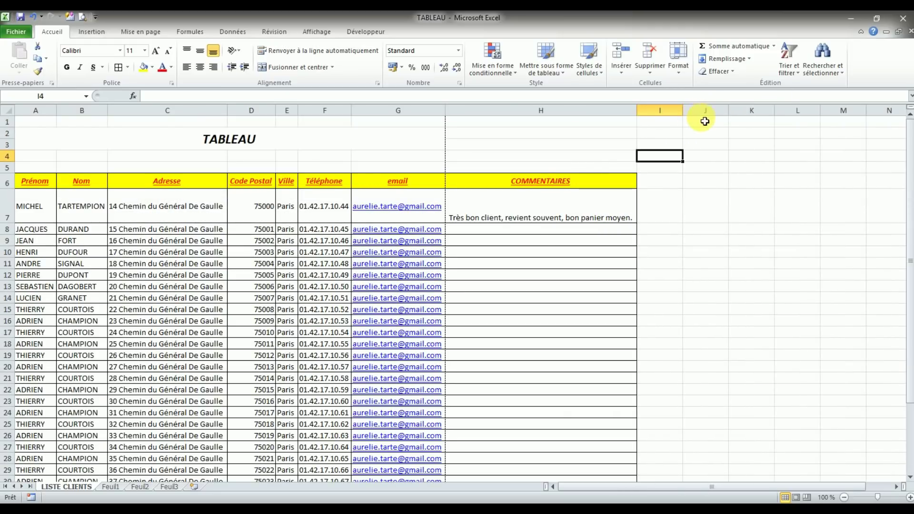
left_click_drag(645, 117, 530, 118)
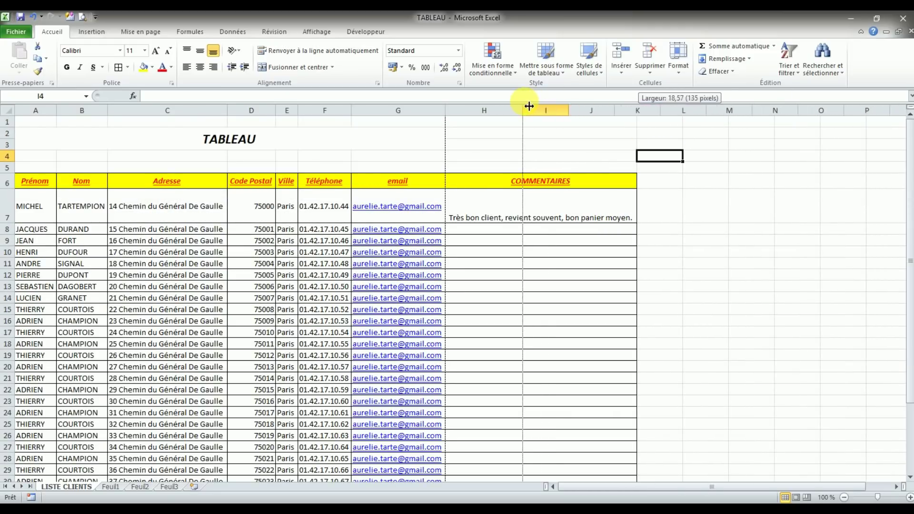
scroll(429, 164, "down", 4)
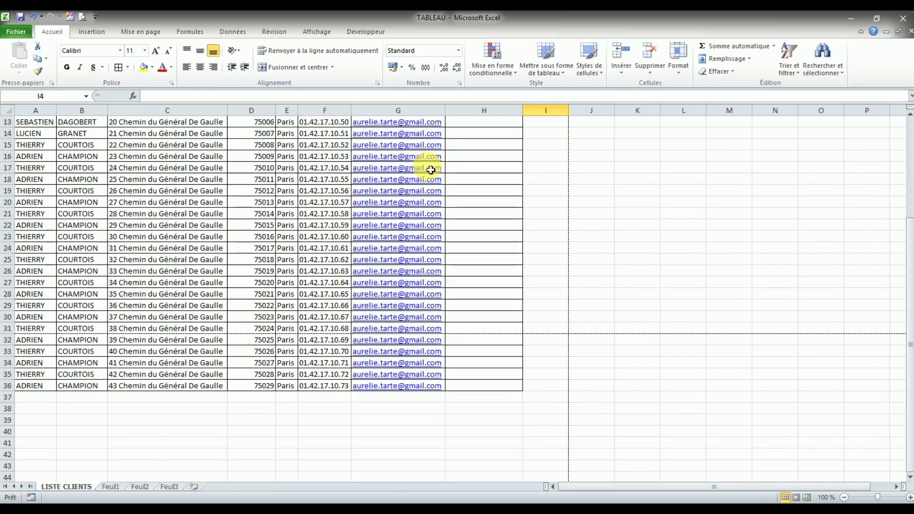
left_click(189, 430)
scroll(190, 424, "up", 2)
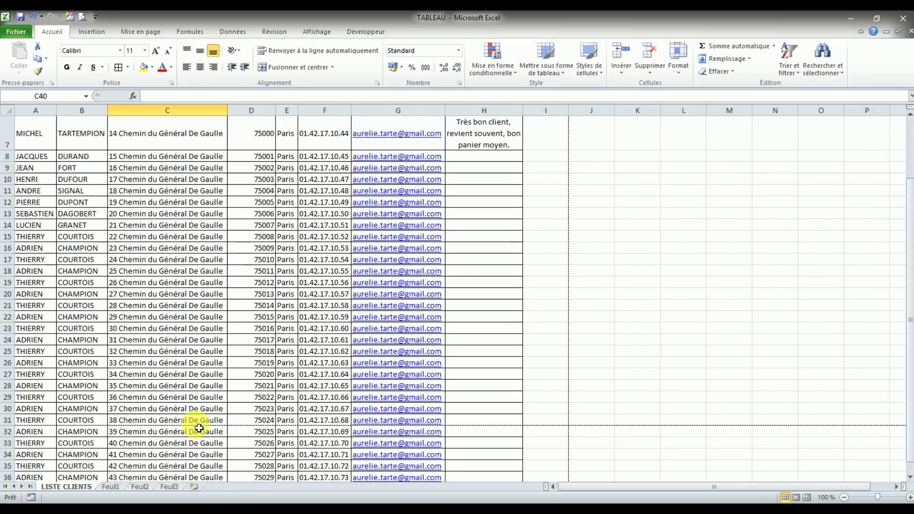
scroll(190, 409, "up", 2)
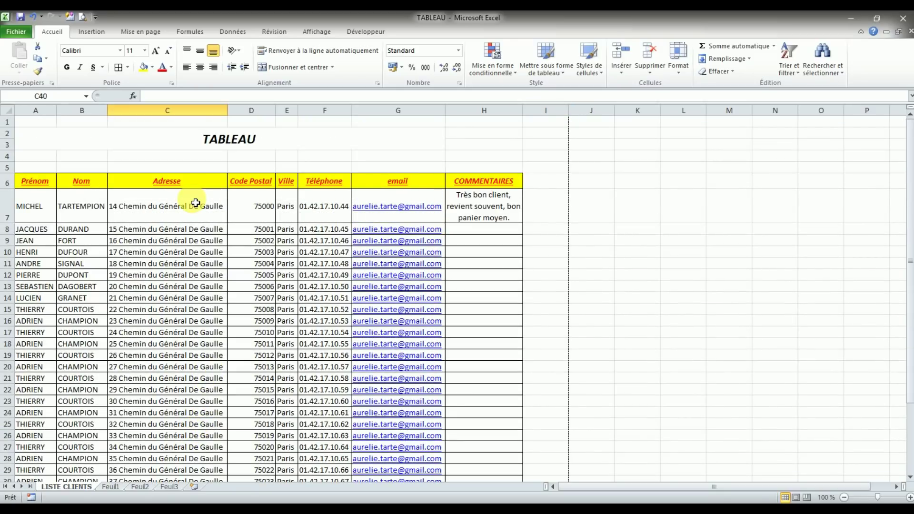
scroll(193, 210, "down", 4)
scroll(157, 248, "down", 1)
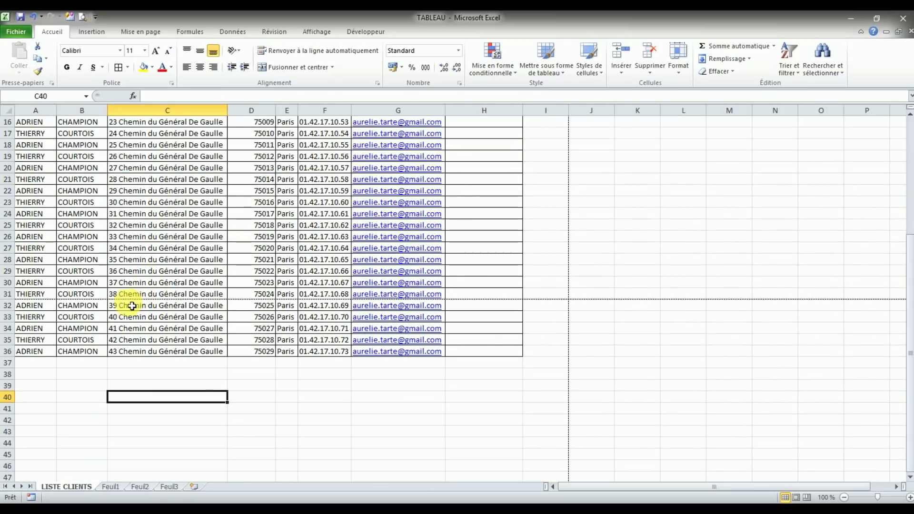
Step: Check in the print preview that the client table now fits on two landscape pages
left_click(16, 31)
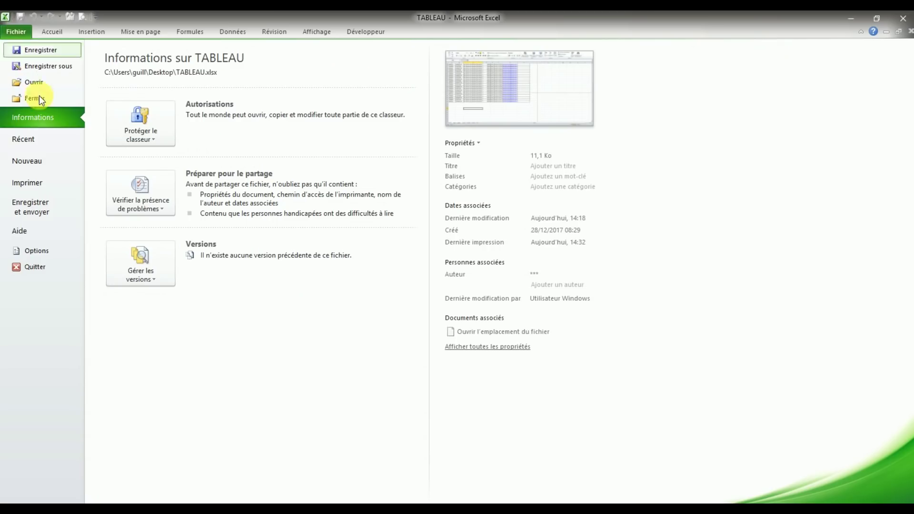
left_click(51, 190)
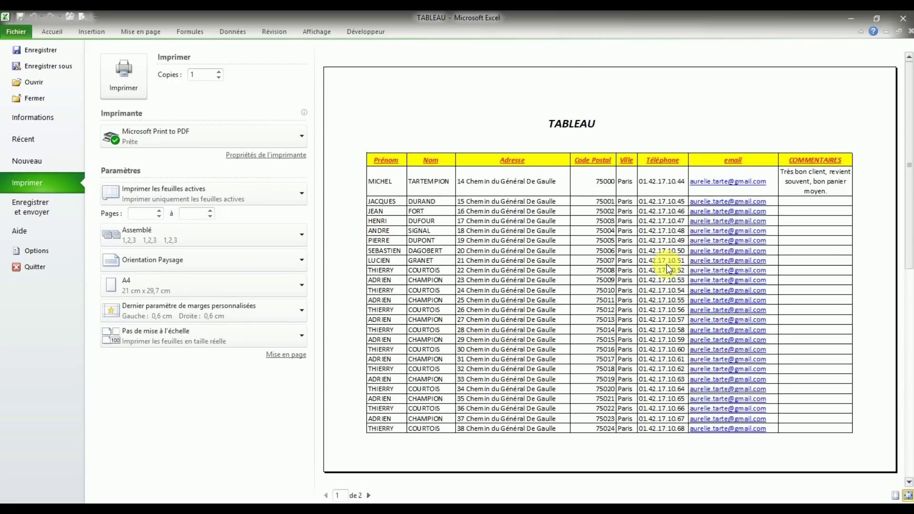
scroll(456, 192, "down", 3)
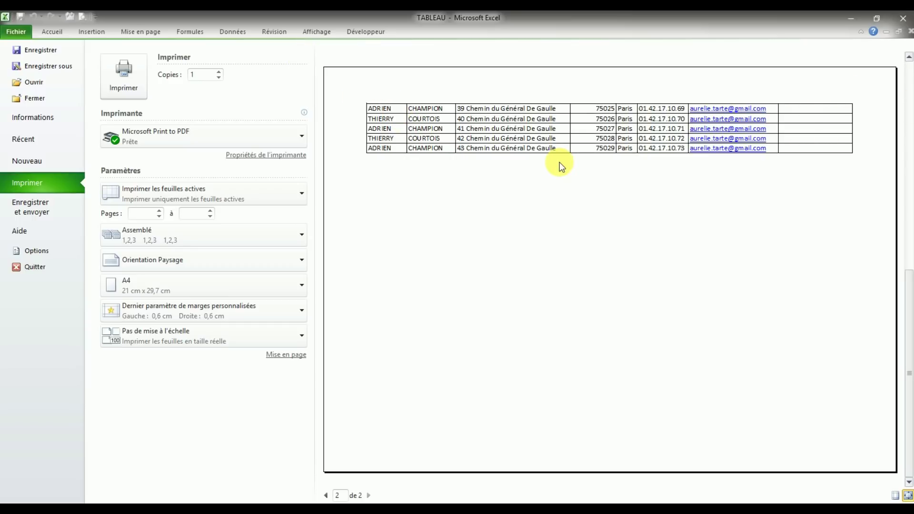
scroll(329, 185, "up", 3)
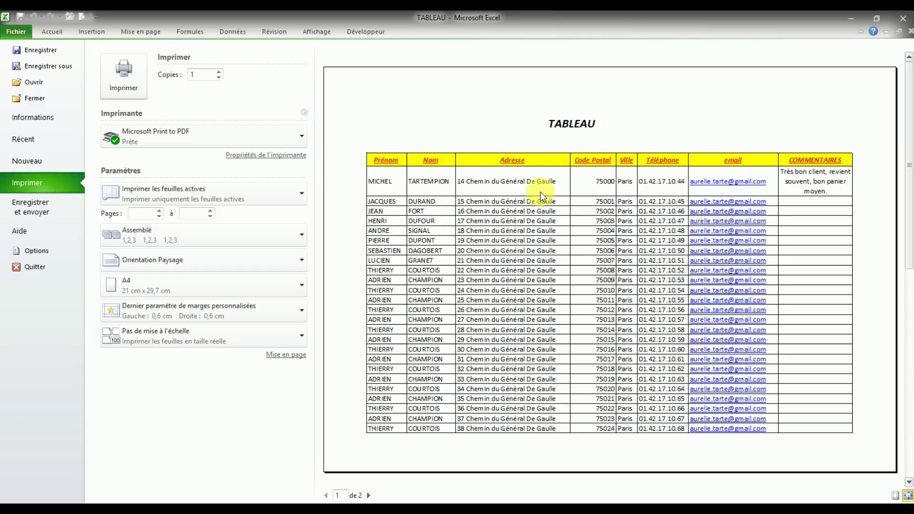
scroll(541, 193, "down", 3)
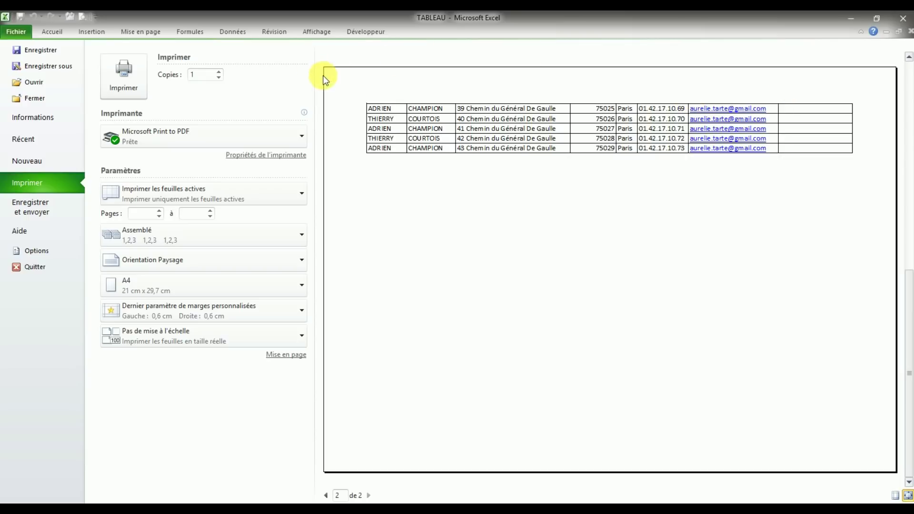
left_click(62, 31)
scroll(303, 401, "up", 5)
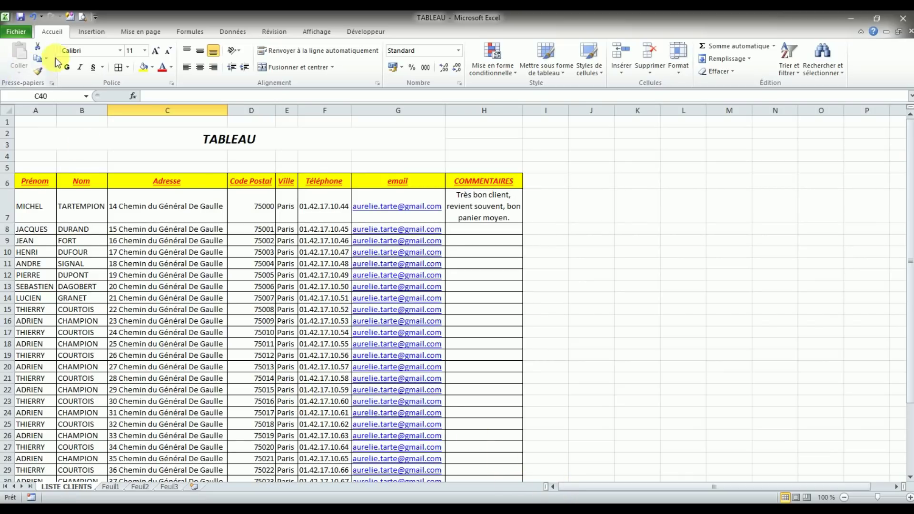
Step: Set row 6 ($6:$6) in Imprimer les titres as the rows repeated at the top of each page
left_click(91, 30)
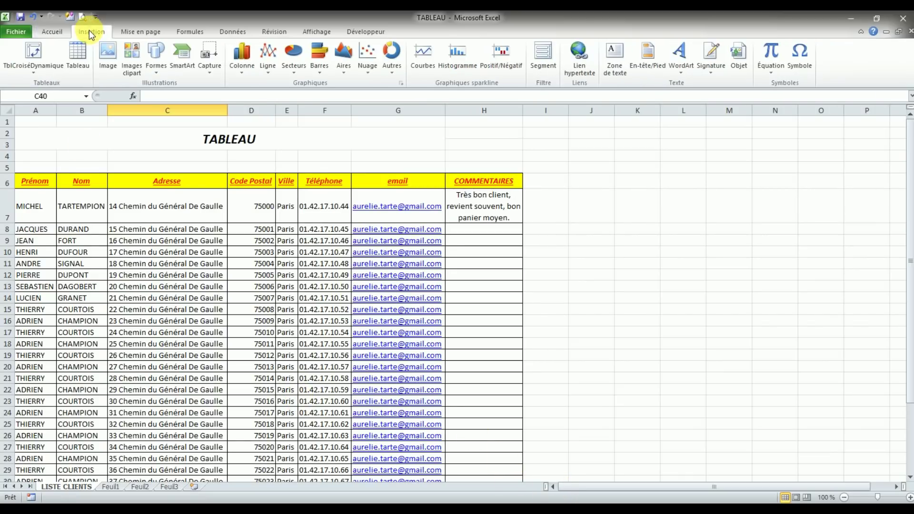
left_click(137, 32)
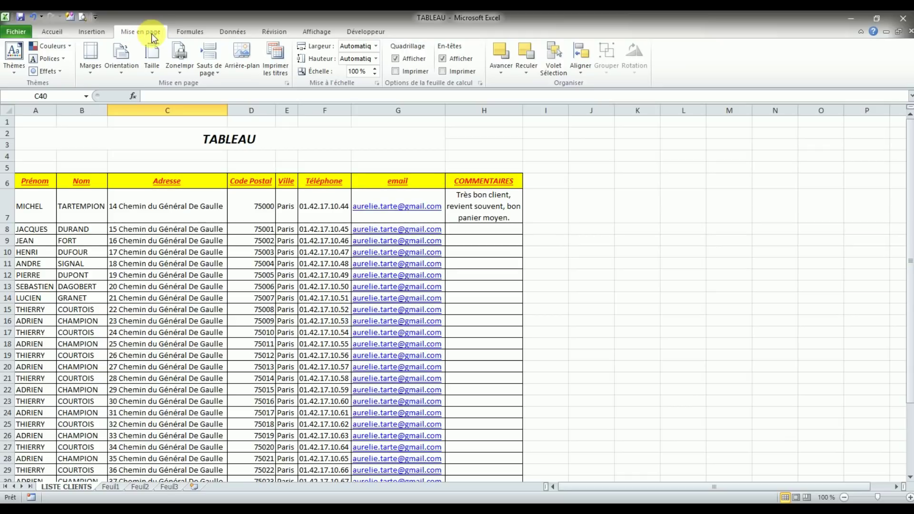
left_click(279, 56)
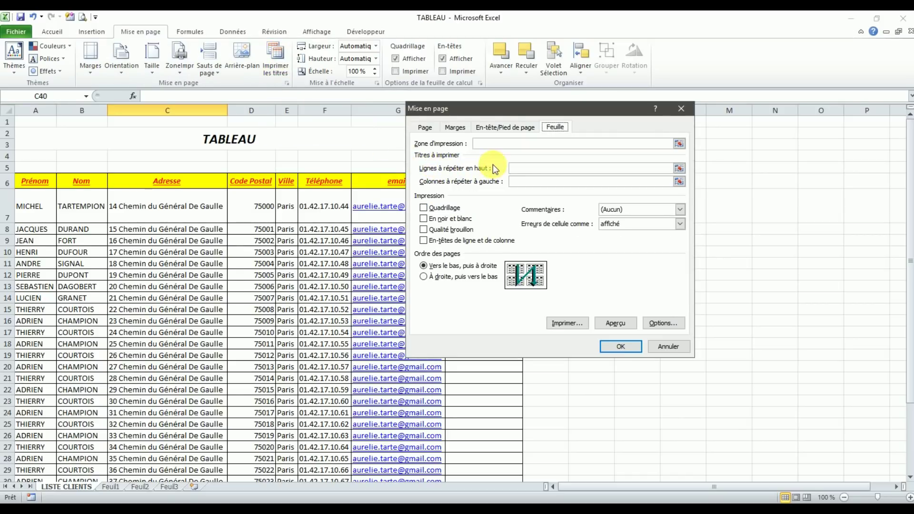
left_click(522, 168)
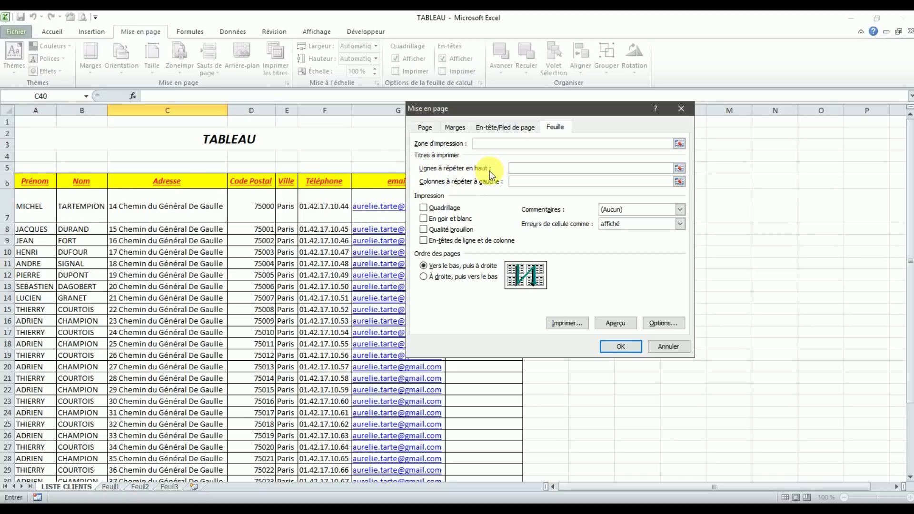
left_click(8, 182)
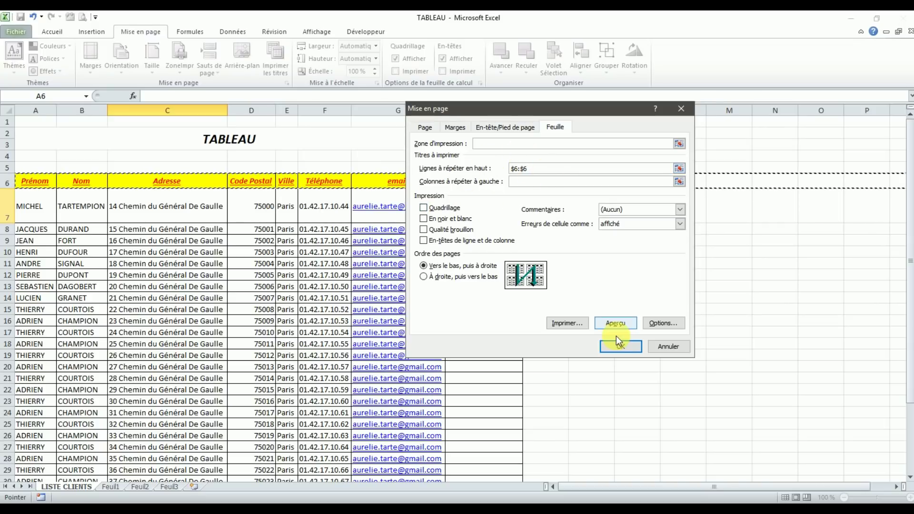
left_click(614, 348)
left_click(97, 138)
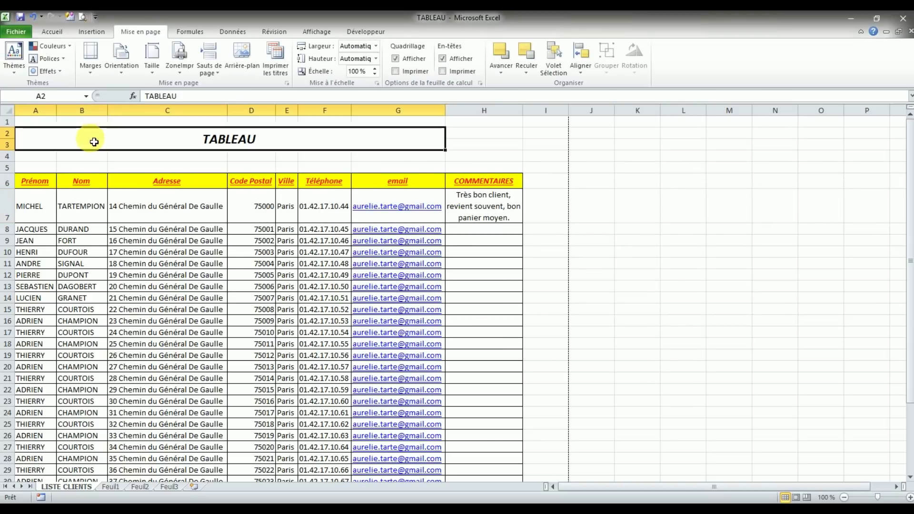
left_click(19, 30)
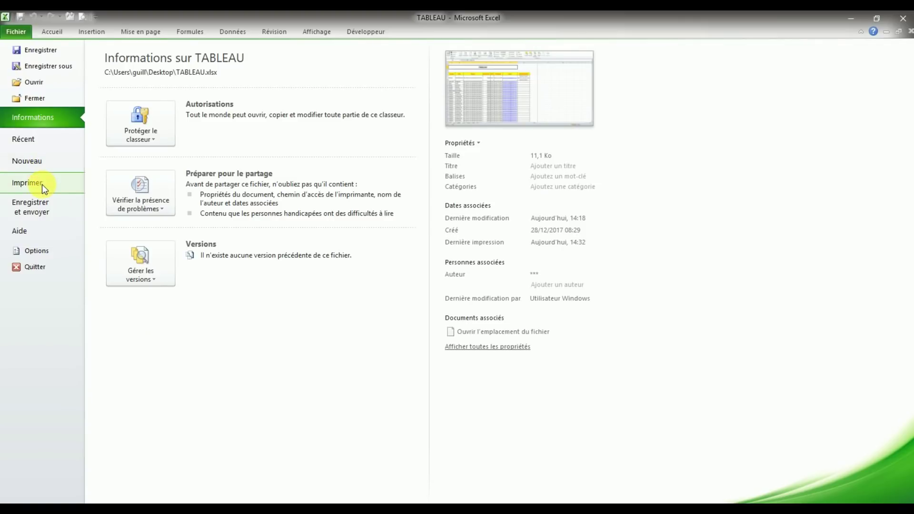
Step: Verify in the print preview that page 2 begins with the repeated header row
left_click(42, 184)
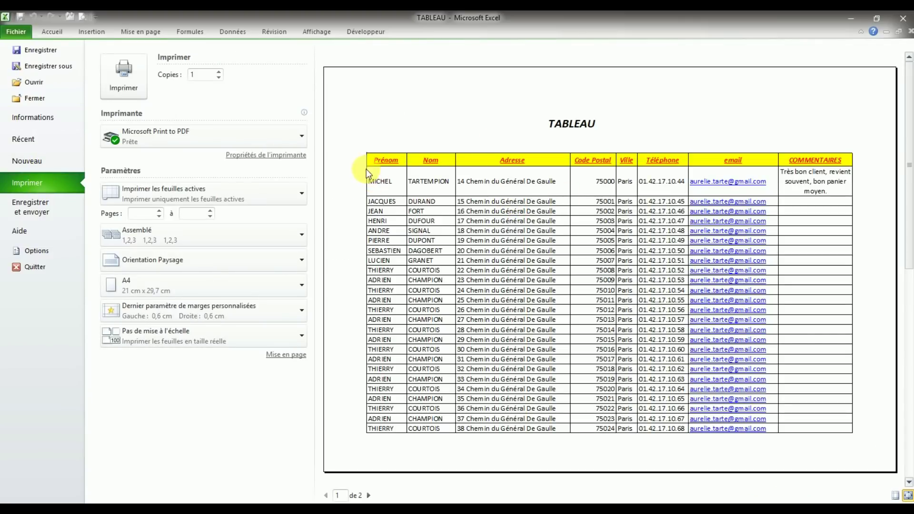
scroll(672, 165, "down", 1)
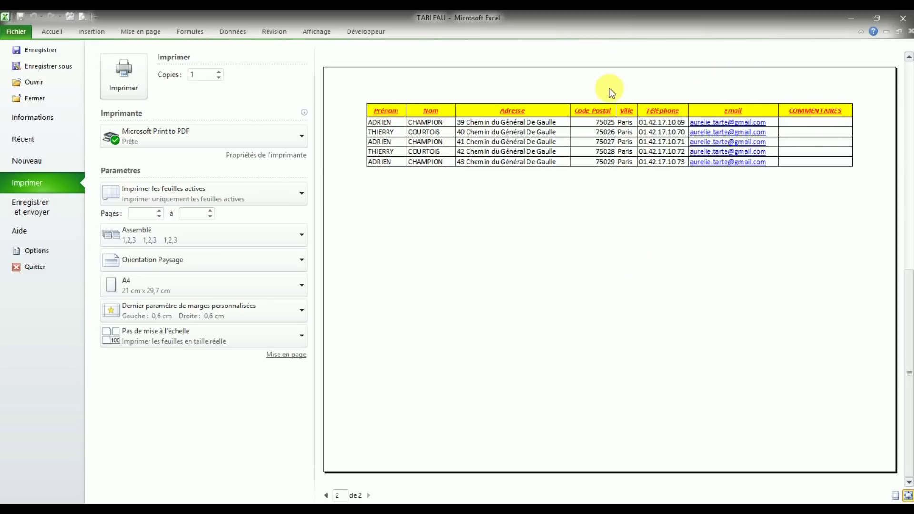
left_click(52, 34)
left_click(534, 229)
scroll(534, 229, "down", 7)
scroll(534, 229, "down", 1)
scroll(534, 229, "up", 8)
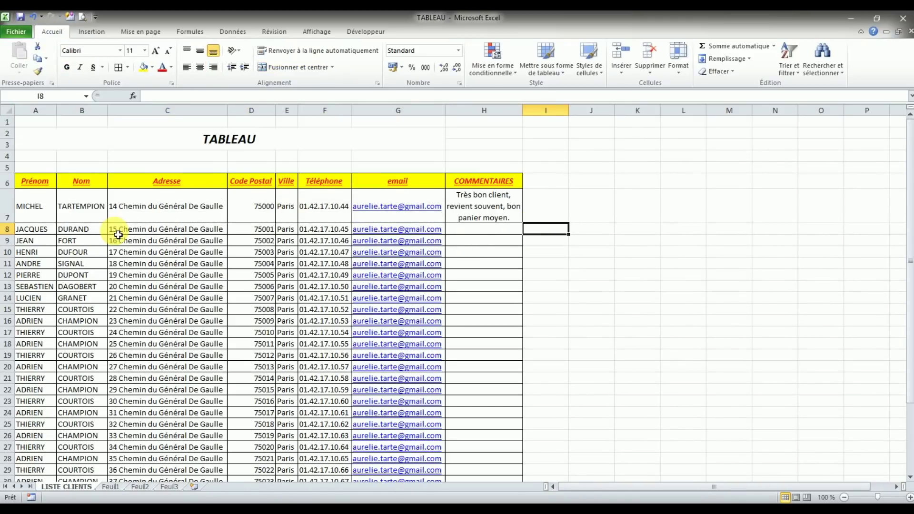
Step: Add a CA header in cell I6 for the new amount column
left_click(545, 181)
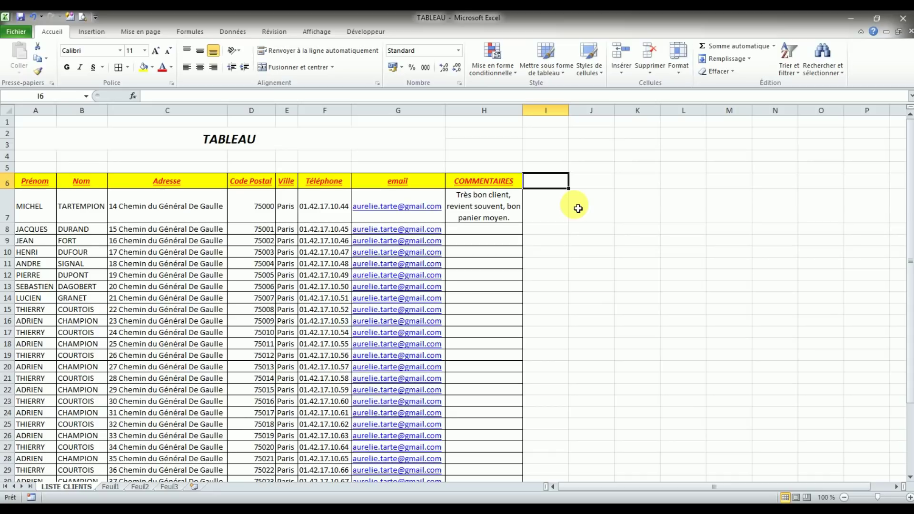
type("ca")
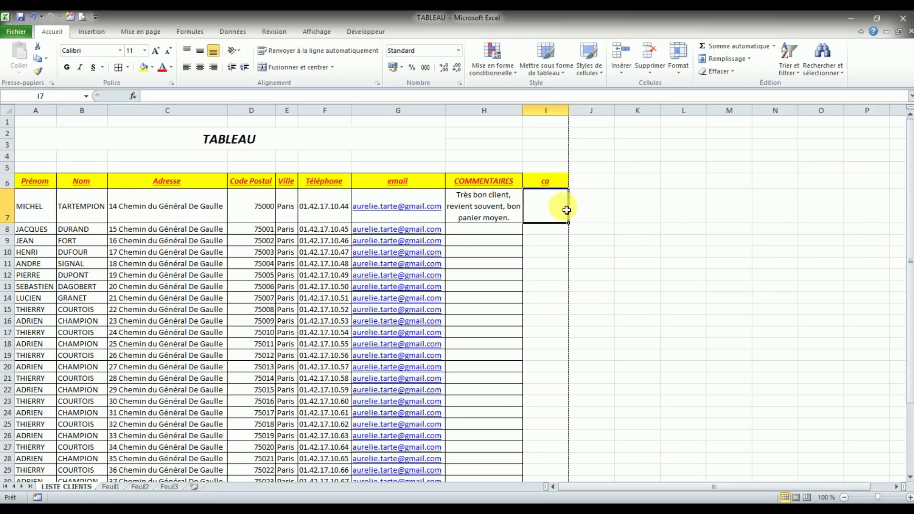
type("c")
key("Return")
mouse_move(559, 186)
left_mouse_down()
mouse_move(537, 432)
mouse_move(540, 399)
left_mouse_up()
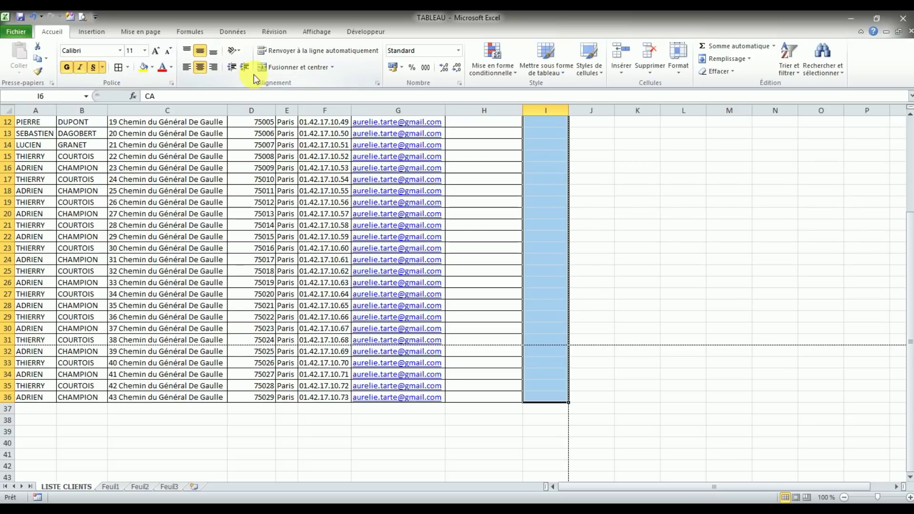
scroll(494, 249, "up", 4)
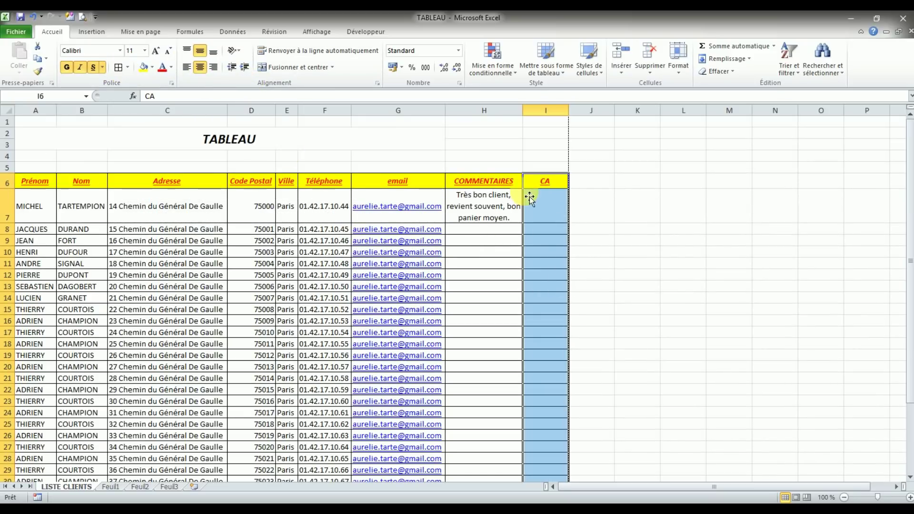
Step: Enter CA amounts 1500, 2500, 235 and 365 in cells I7 to I10
left_click(538, 207)
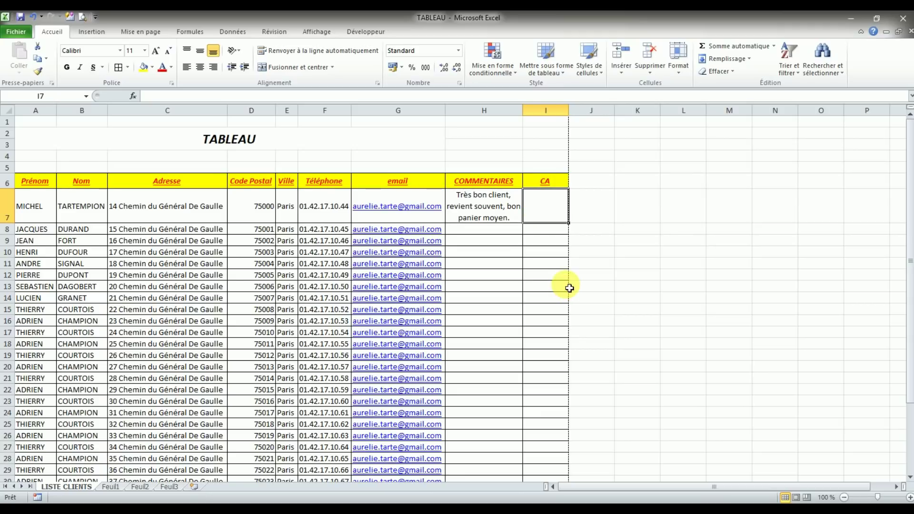
type("1500")
key("Return")
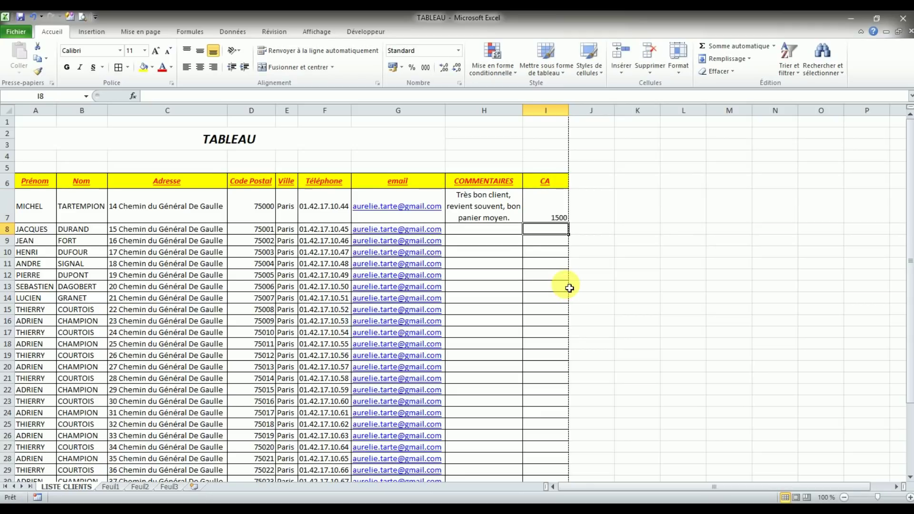
type("250")
key("Return")
type("235")
key("Return")
type("365")
key("Return")
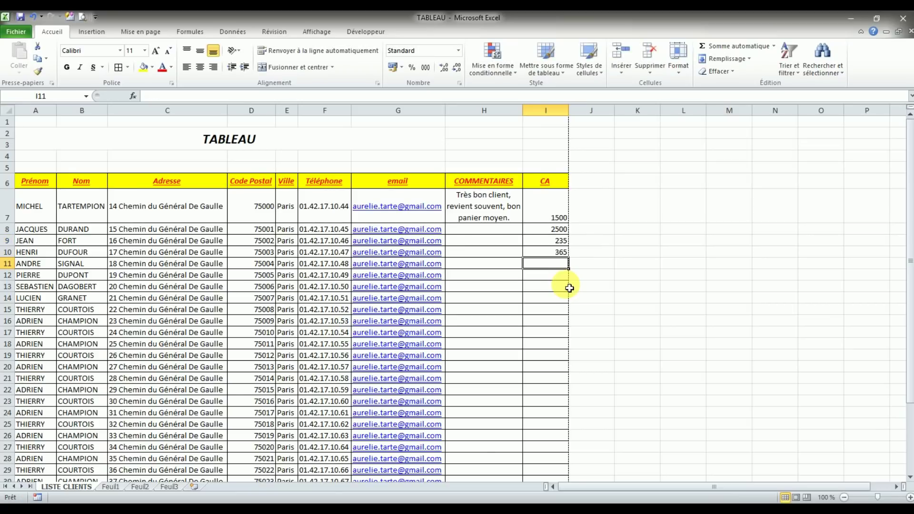
Step: Fill the 365 value down the CA column from I10 to I36
left_click(555, 252)
scroll(557, 253, "down", 2)
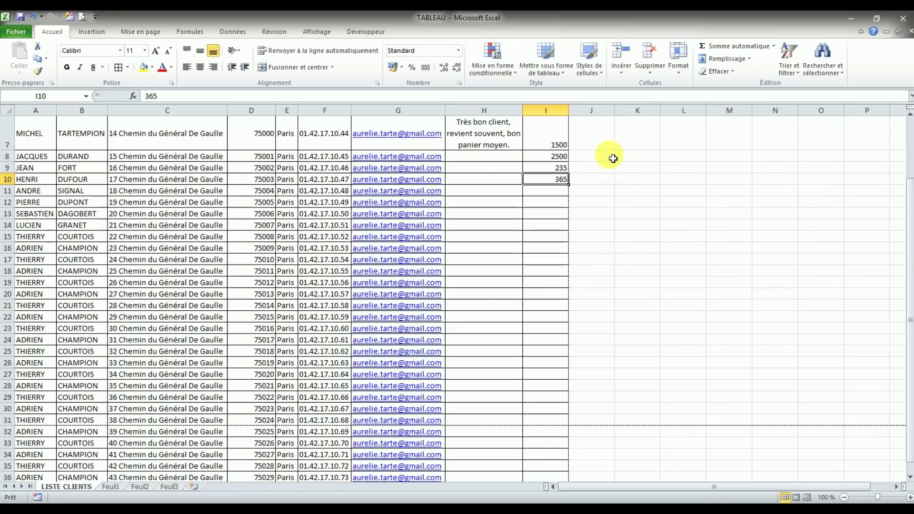
left_click_drag(573, 189, 558, 356)
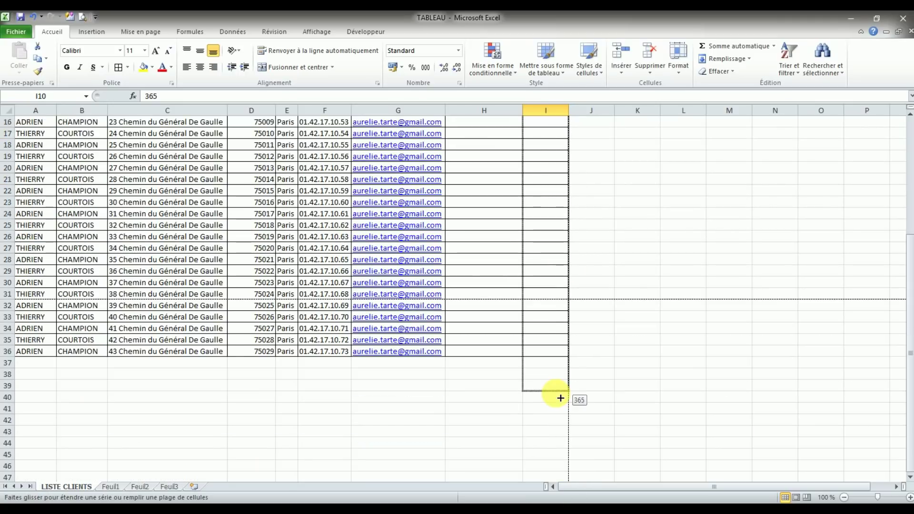
left_click(545, 246)
scroll(546, 249, "up", 5)
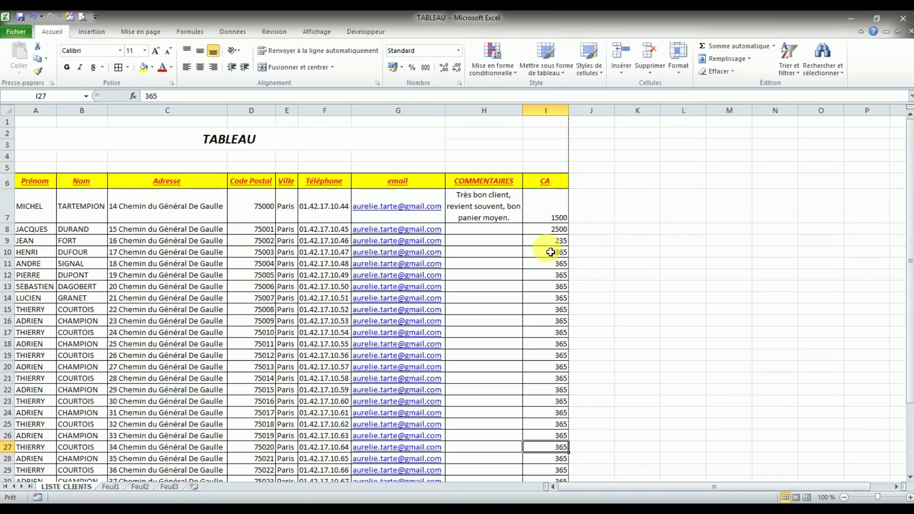
left_click(547, 209)
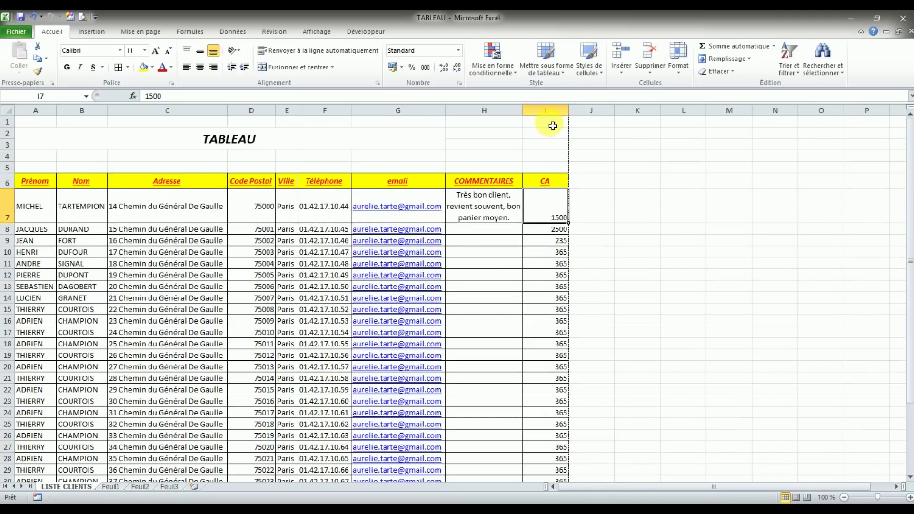
Step: Centre the CA column values horizontally and vertically
left_click(545, 110)
left_click(197, 69)
left_click(200, 51)
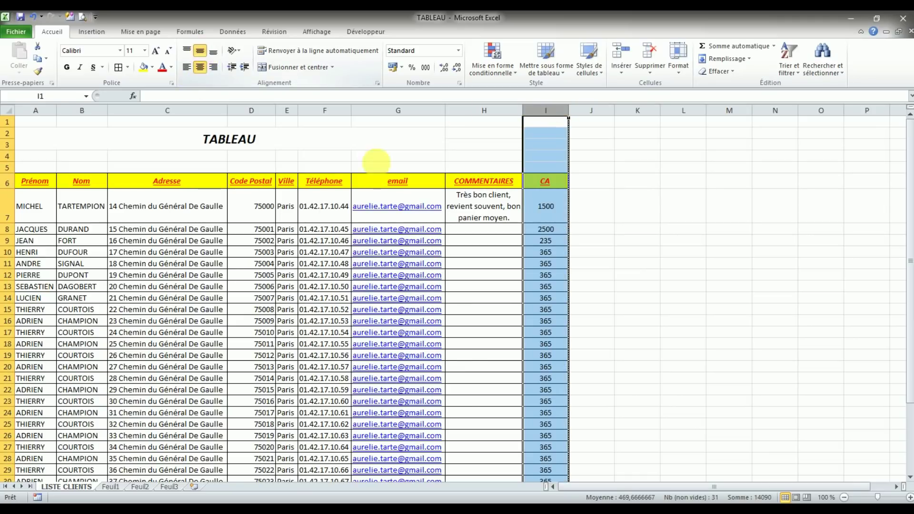
left_click(559, 238)
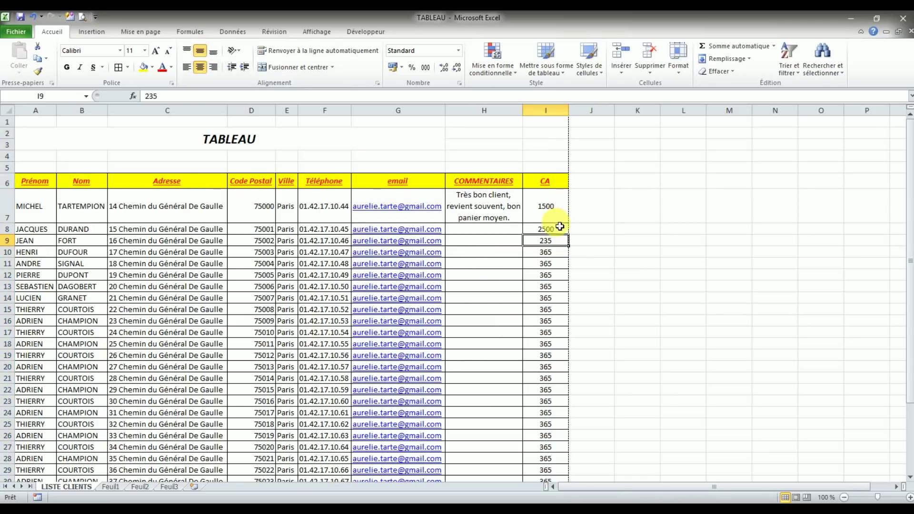
Step: Format the CA amounts in I7:I36 as Monétaire euros, e.g. 1 500,00 €
left_click(543, 210)
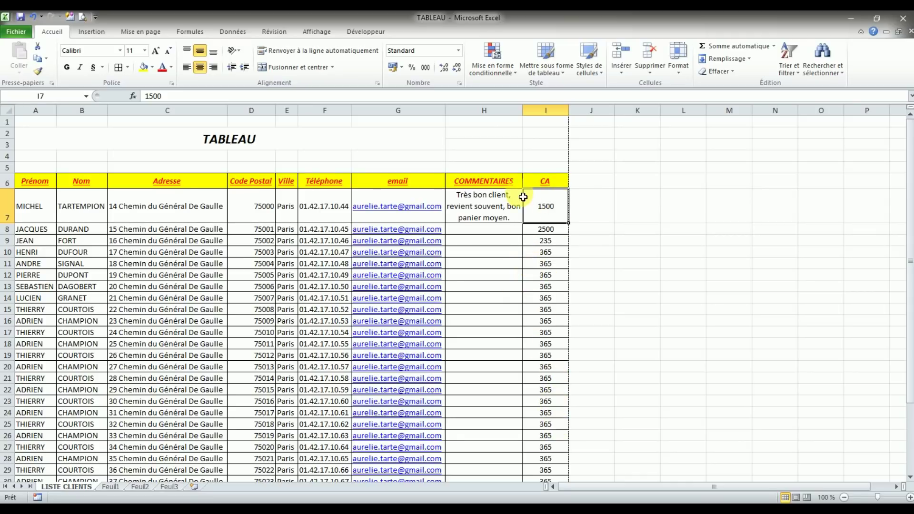
left_click(457, 51)
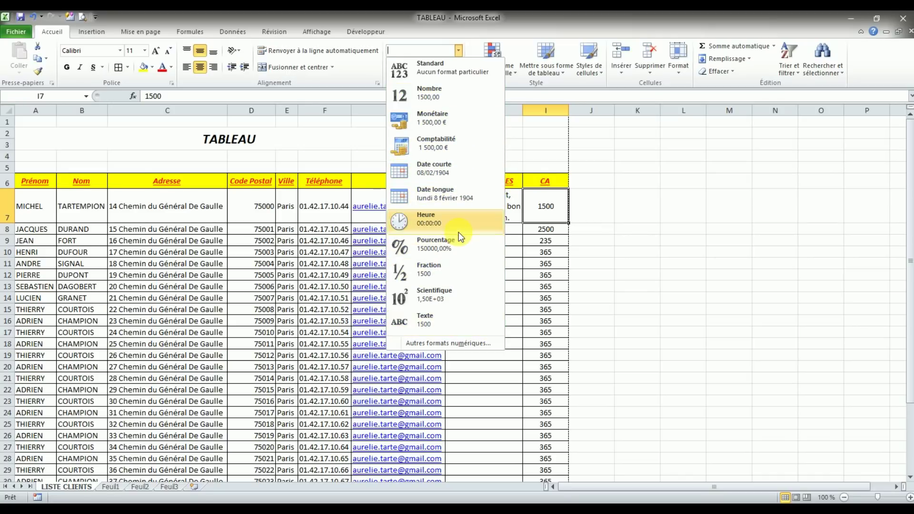
left_click(442, 119)
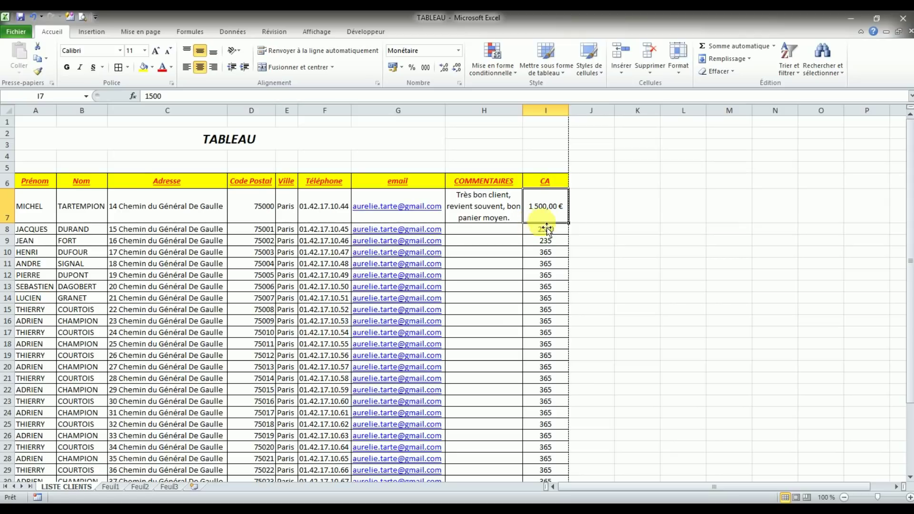
mouse_move(536, 229)
left_mouse_down()
mouse_move(546, 459)
mouse_move(560, 450)
left_mouse_up()
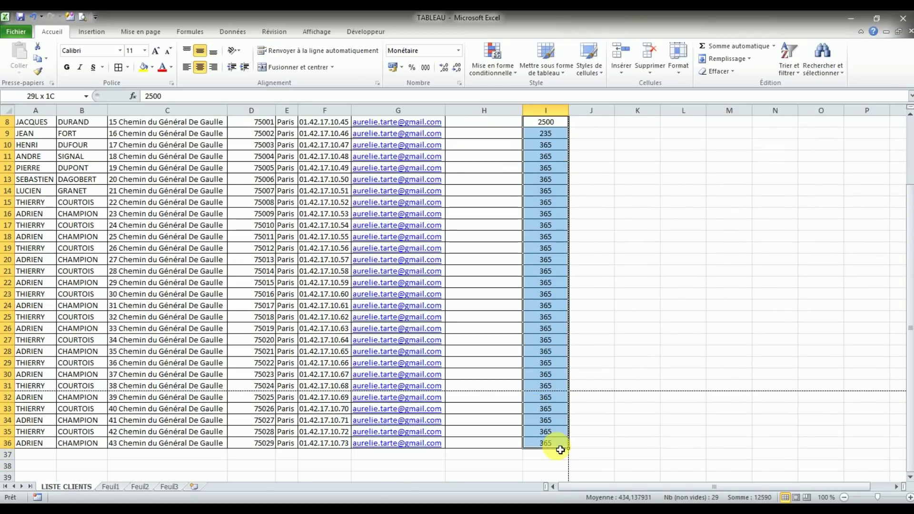
left_click(458, 50)
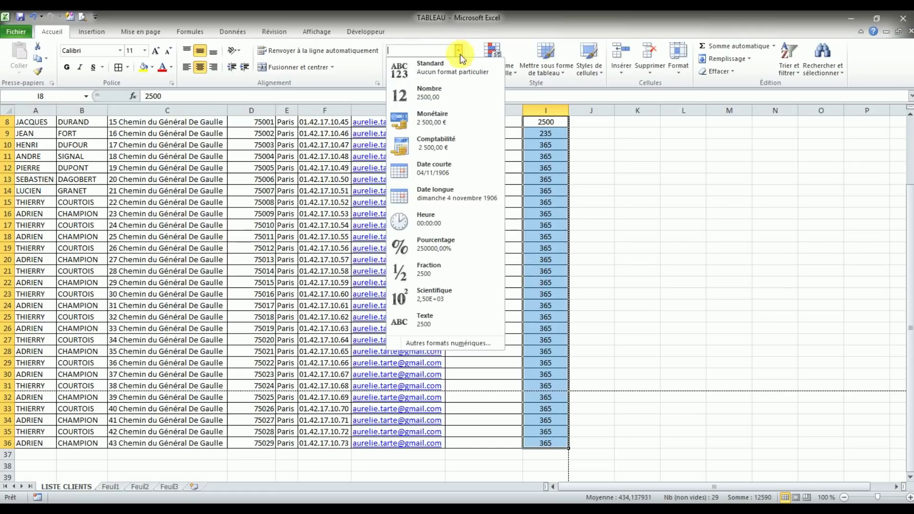
left_click(460, 123)
left_click(546, 340)
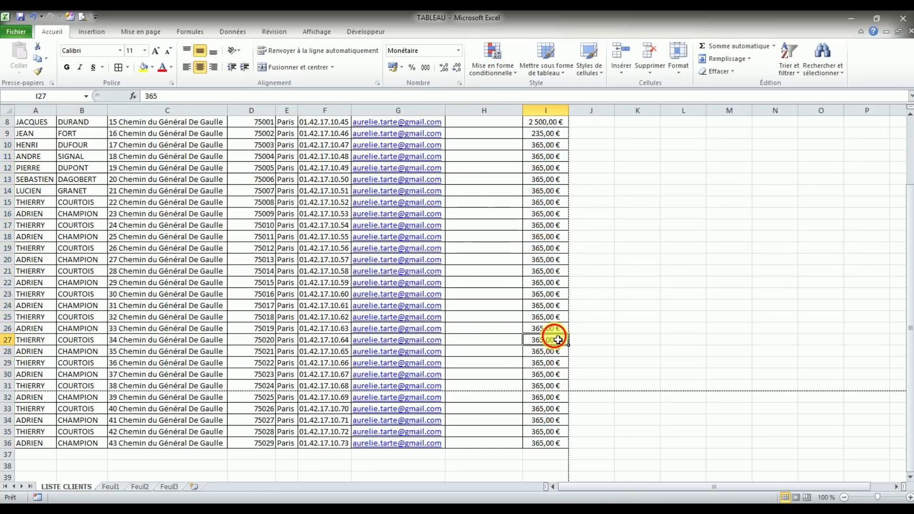
scroll(548, 329, "up", 2)
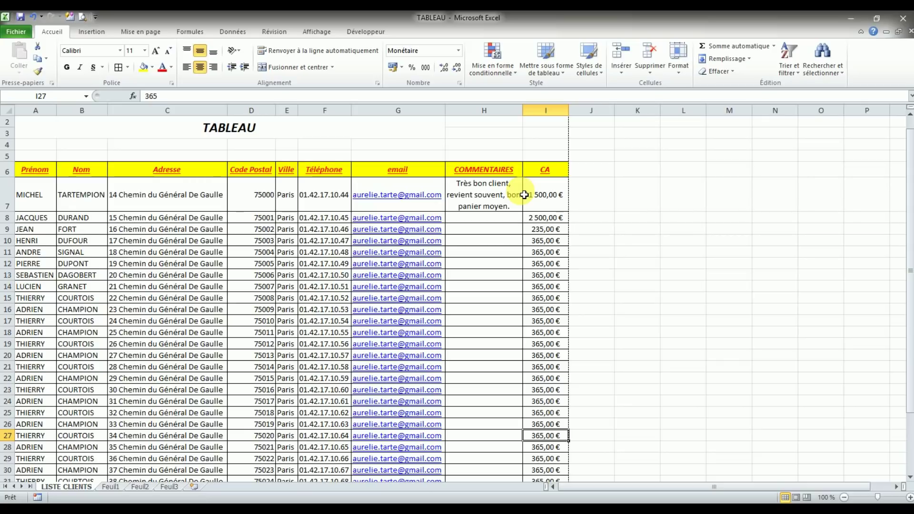
Step: Apply the Spécial 'Numéro de téléphone' format to the Téléphone cells F7:F36
left_click(328, 197)
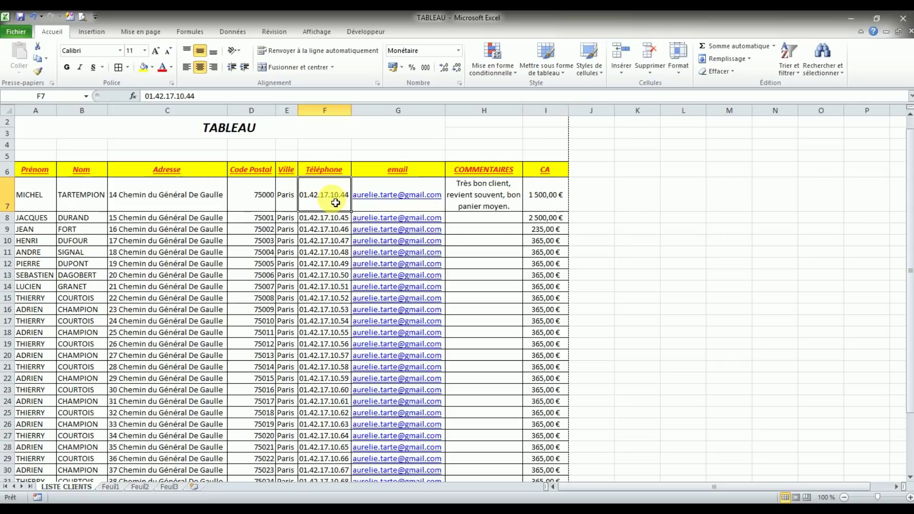
left_click_drag(335, 198, 332, 360)
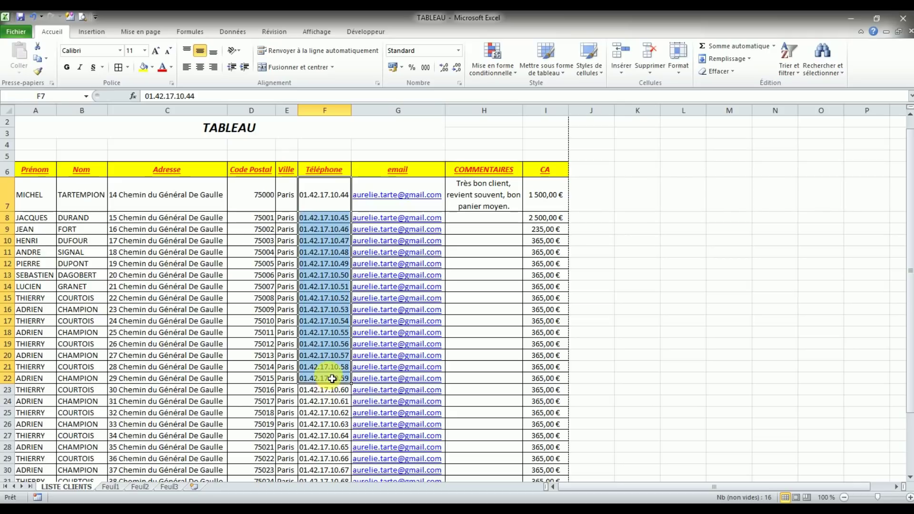
left_click_drag(332, 360, 330, 474)
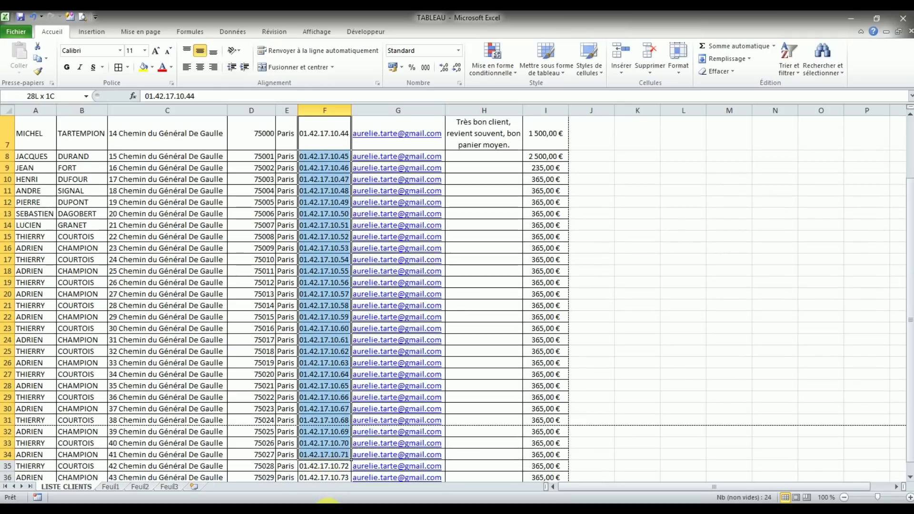
left_click_drag(330, 474, 328, 440)
right_click(333, 361)
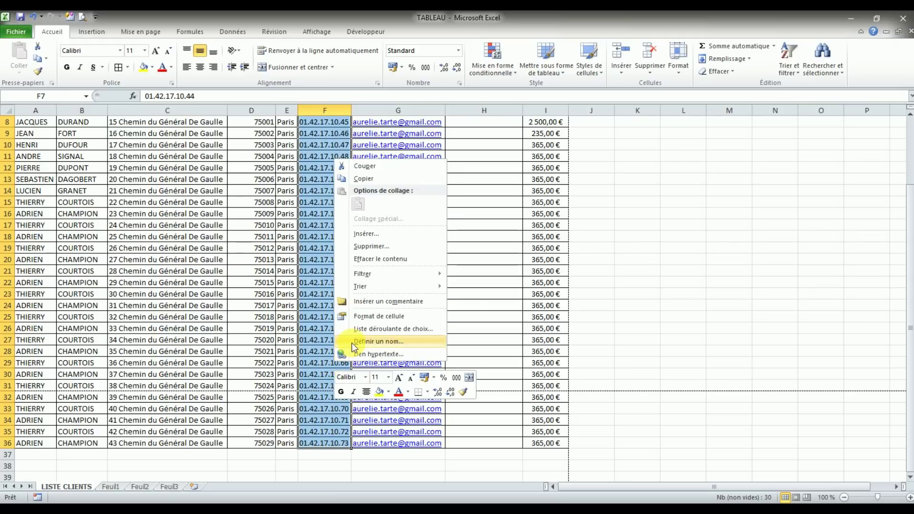
left_click(399, 317)
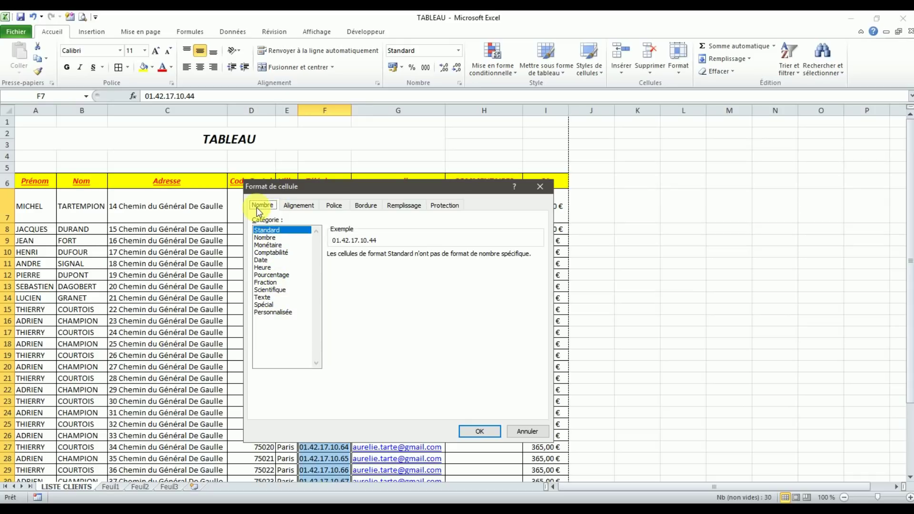
left_click(266, 237)
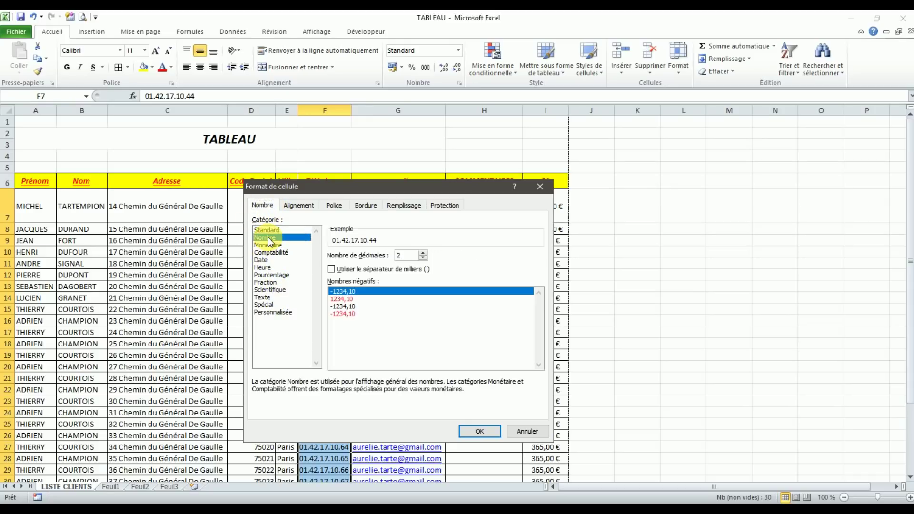
left_click(269, 245)
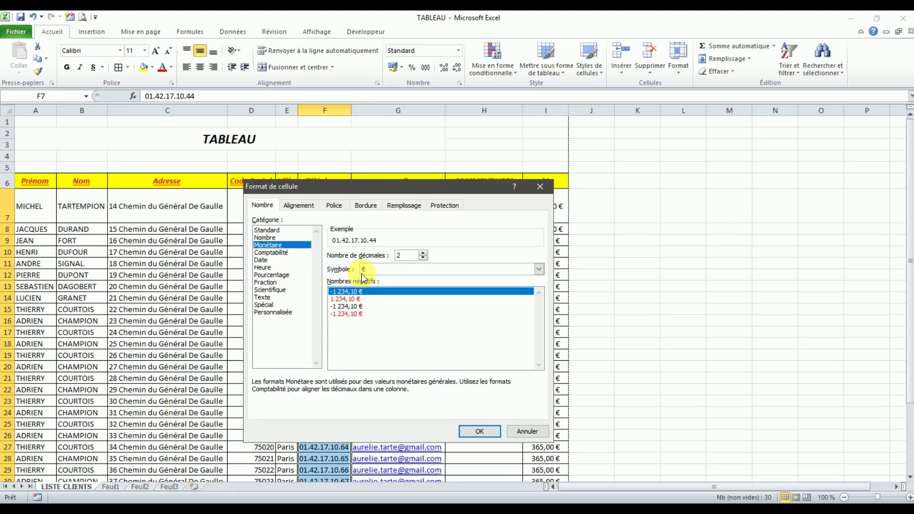
left_click(274, 255)
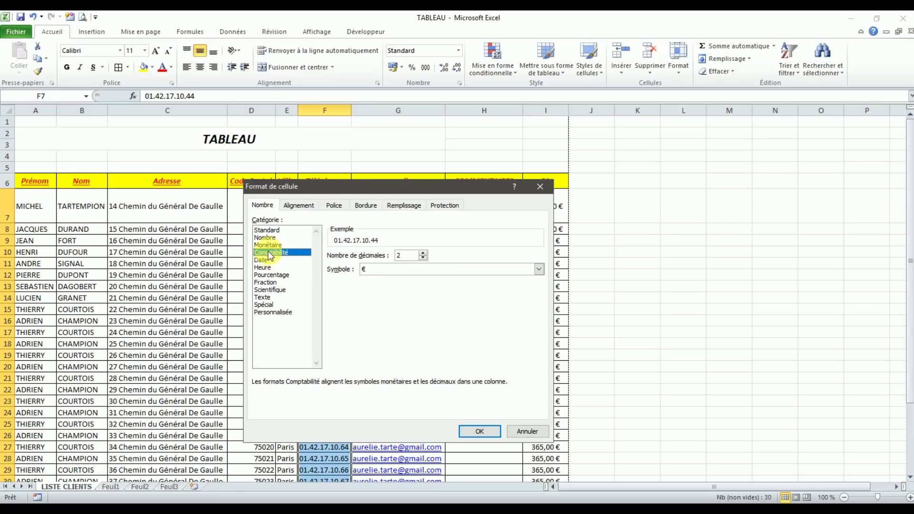
left_click(267, 260)
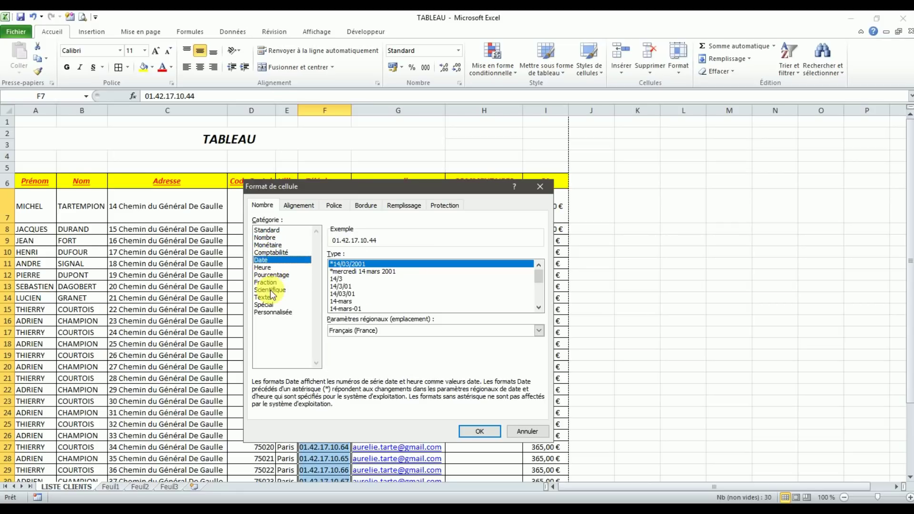
left_click(272, 303)
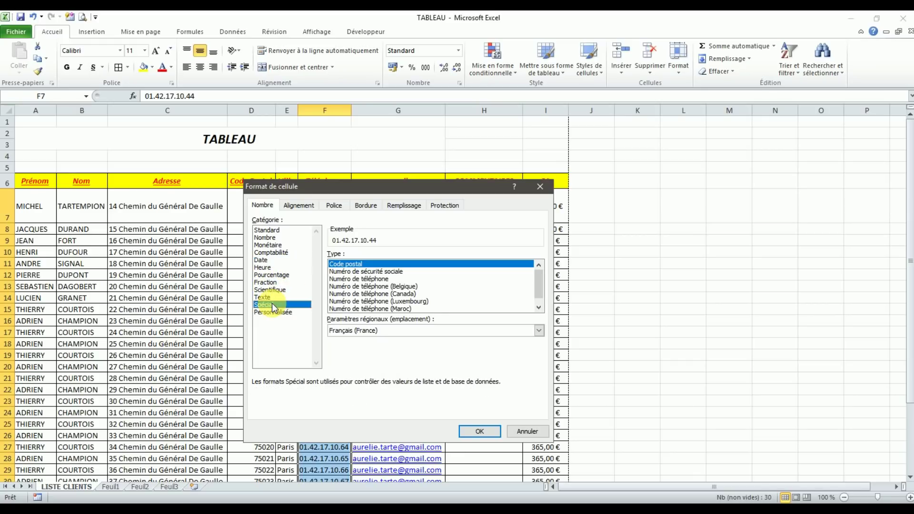
left_click(372, 280)
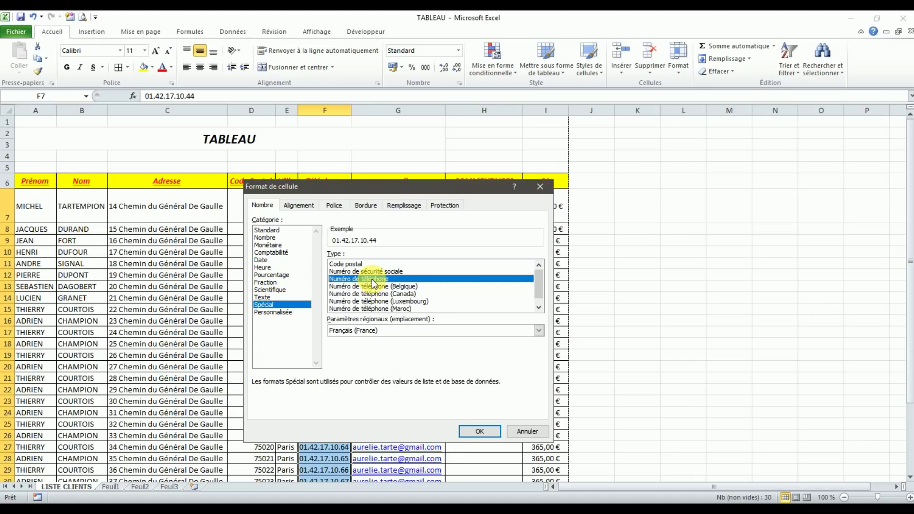
left_click(482, 431)
Step: Re-enter the first client's phone number in cell F7
left_click(330, 218)
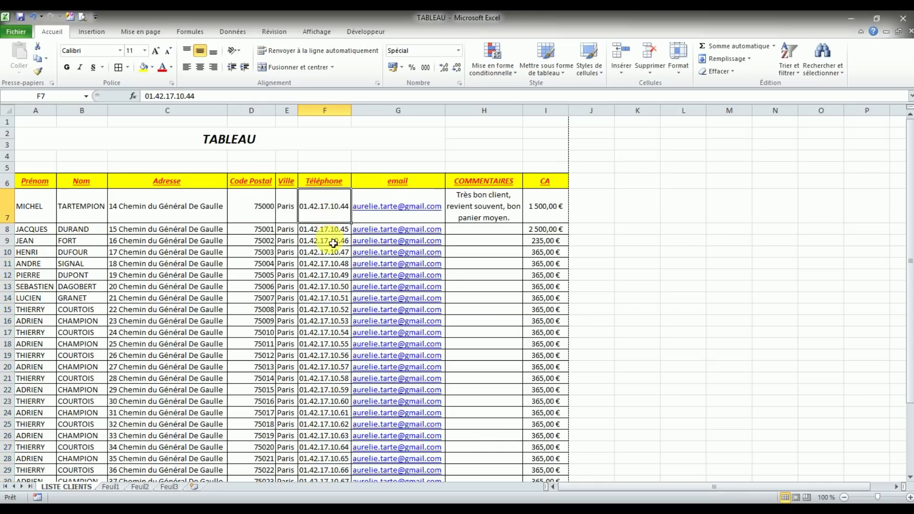
key("Delete")
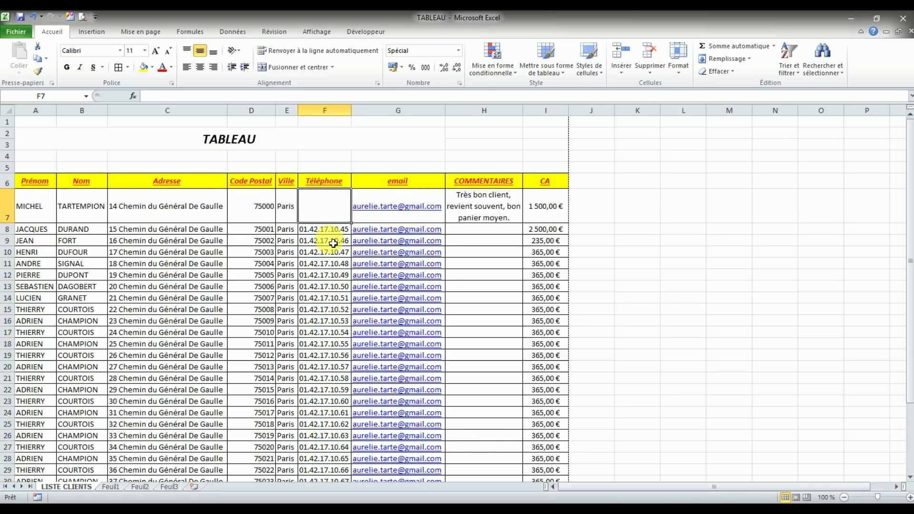
type("01 ")
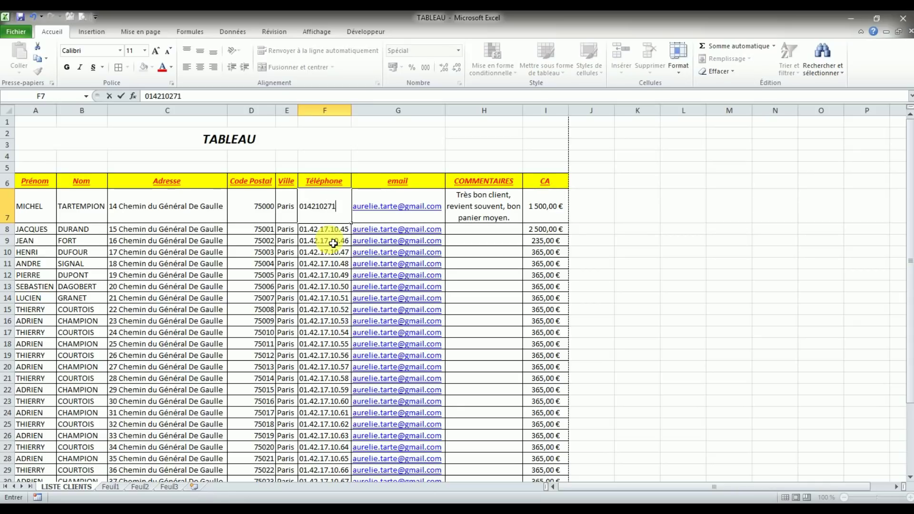
type("4")
key("Return")
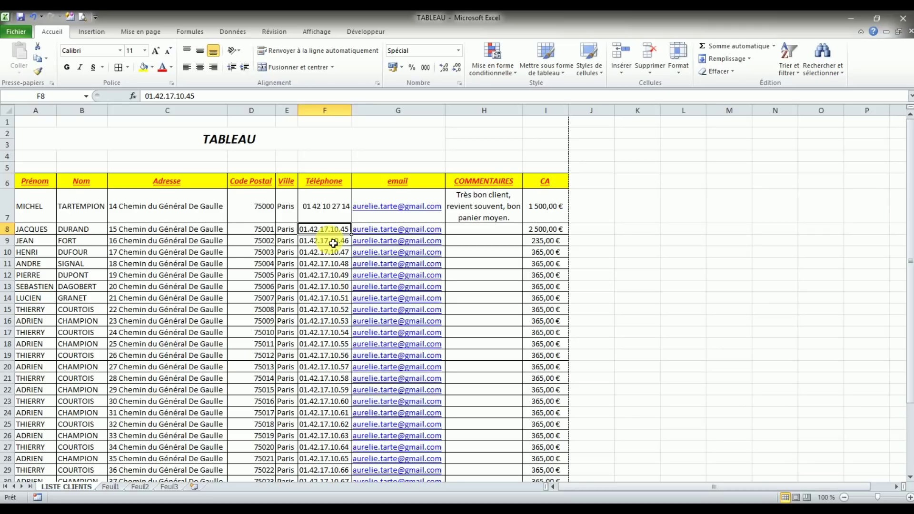
left_click(330, 206)
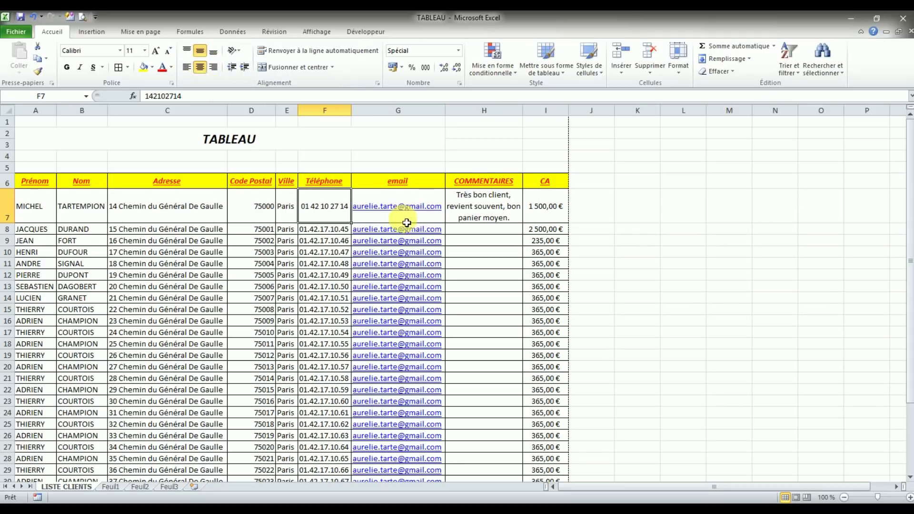
Step: Open the cell format settings for F7 and cancel, leaving its format unchanged
left_click(497, 205)
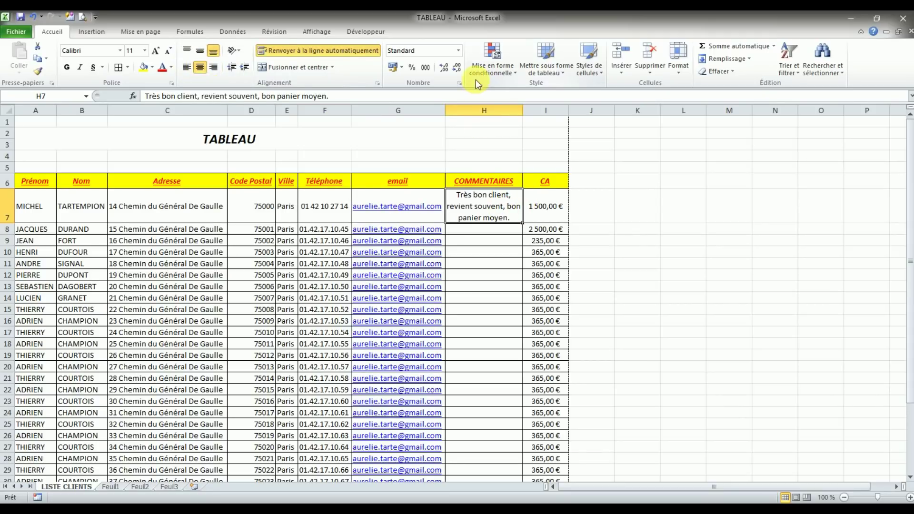
left_click(459, 51)
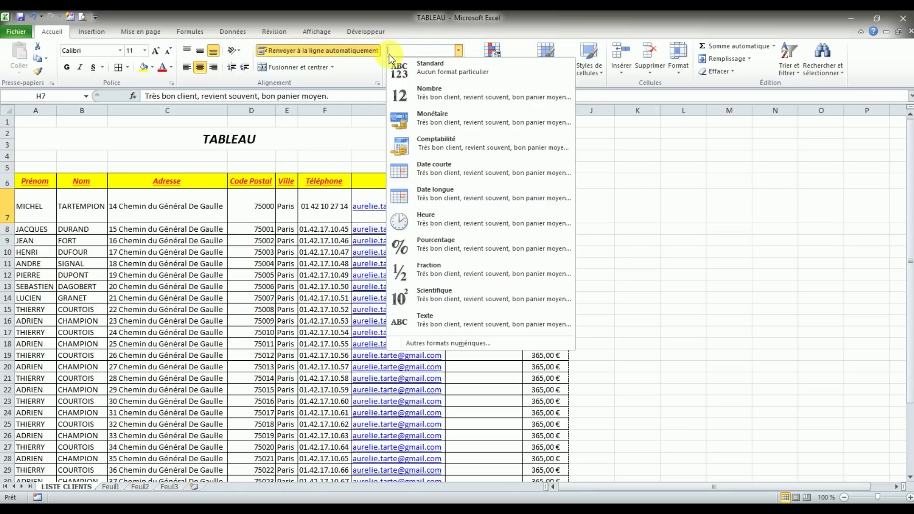
left_click(341, 147)
left_click(333, 215)
right_click(333, 215)
left_click(376, 370)
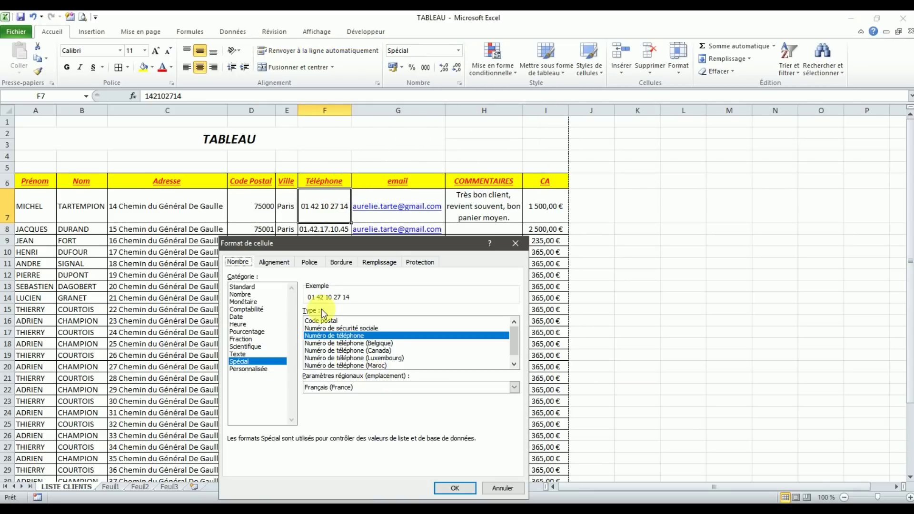
left_click(244, 324)
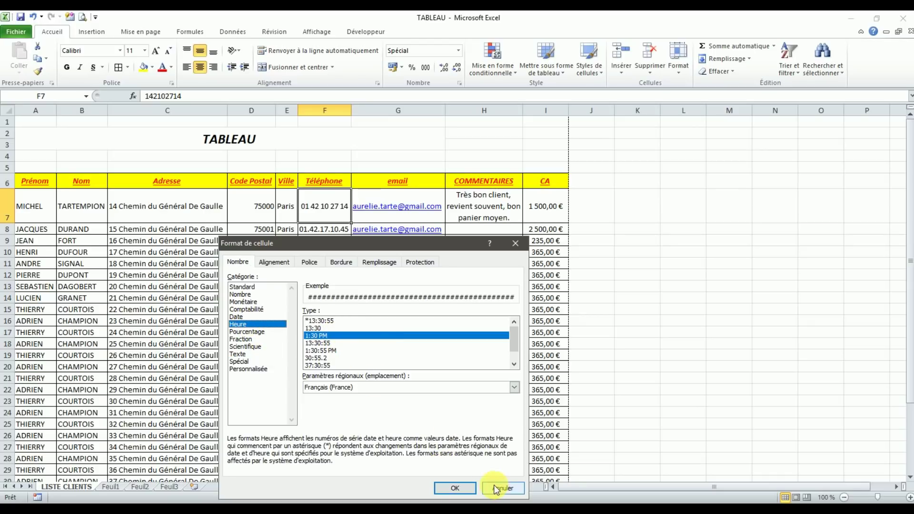
left_click(503, 488)
left_click(371, 110)
Step: Insert a new column before email with the header DATE
right_click(372, 113)
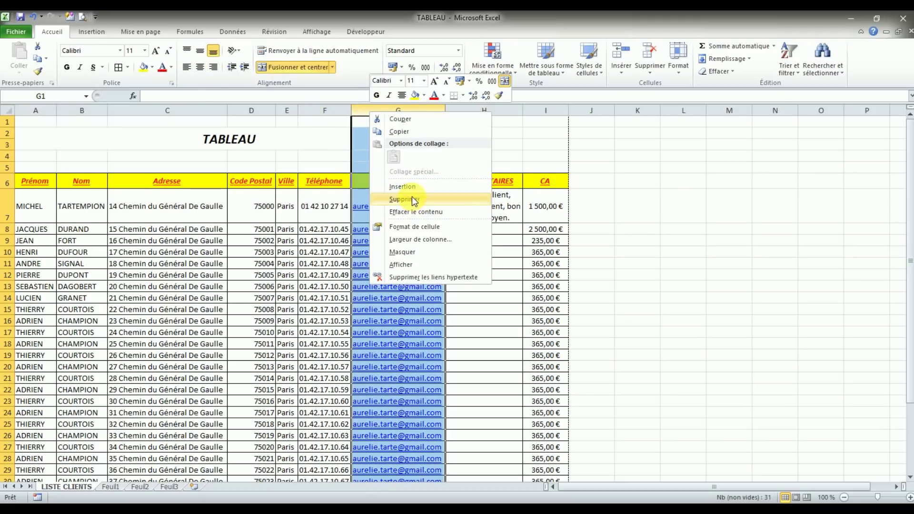
left_click(402, 187)
left_click(378, 180)
type("DATE")
key("Return")
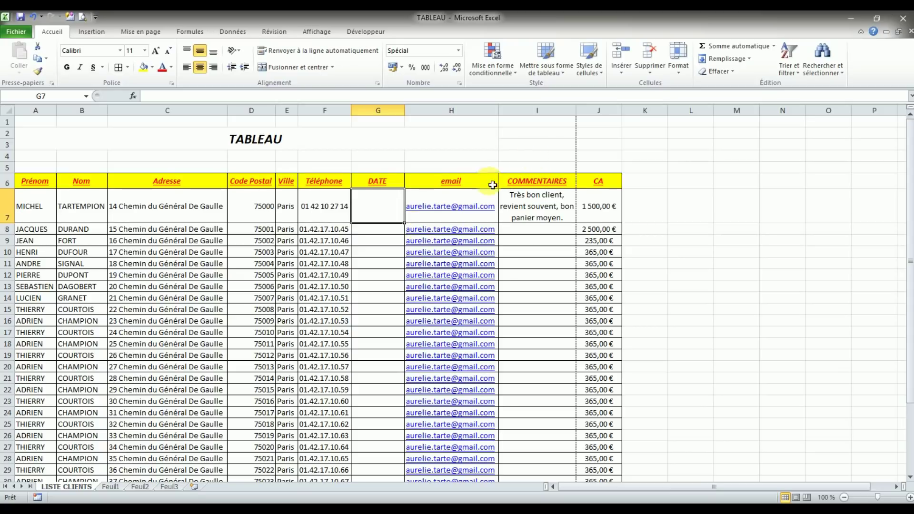
Step: Enter the first client's date, 05/12/18, in cell G7
type("05/")
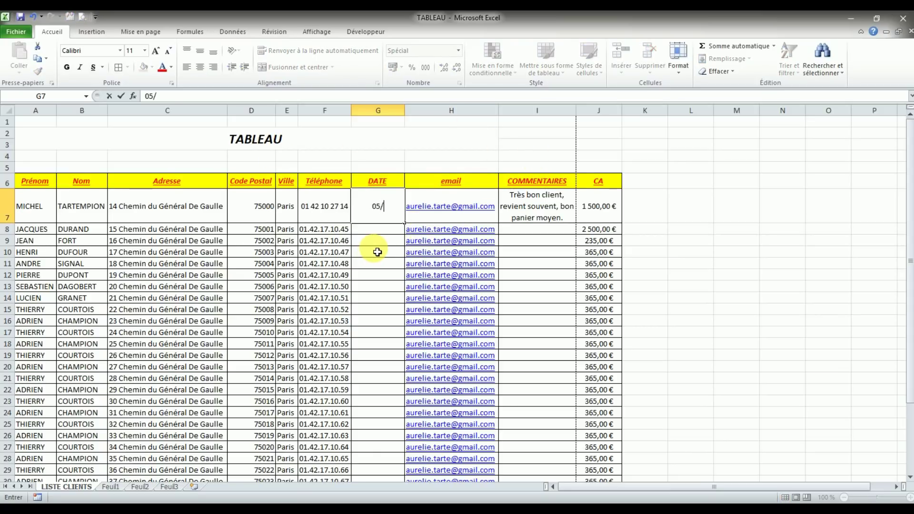
type("12/018")
key("ctrl+Return")
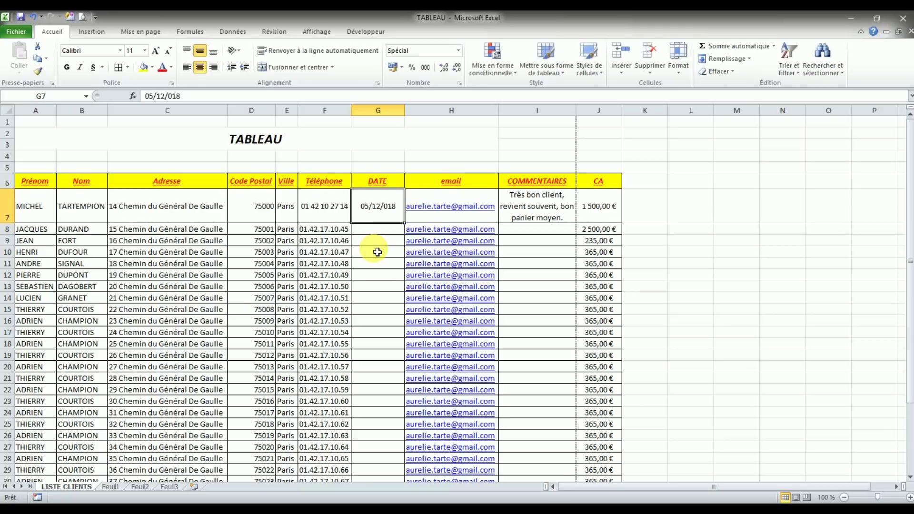
type("05")
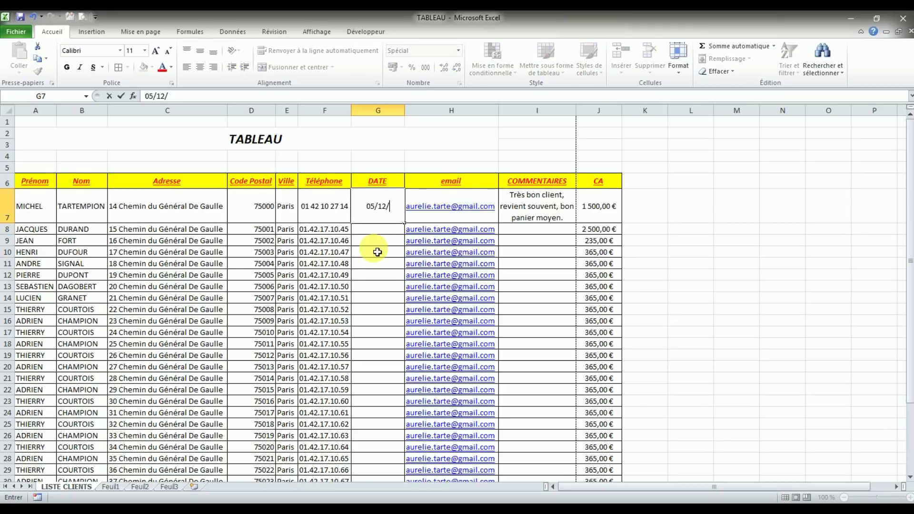
key("ctrl+Return")
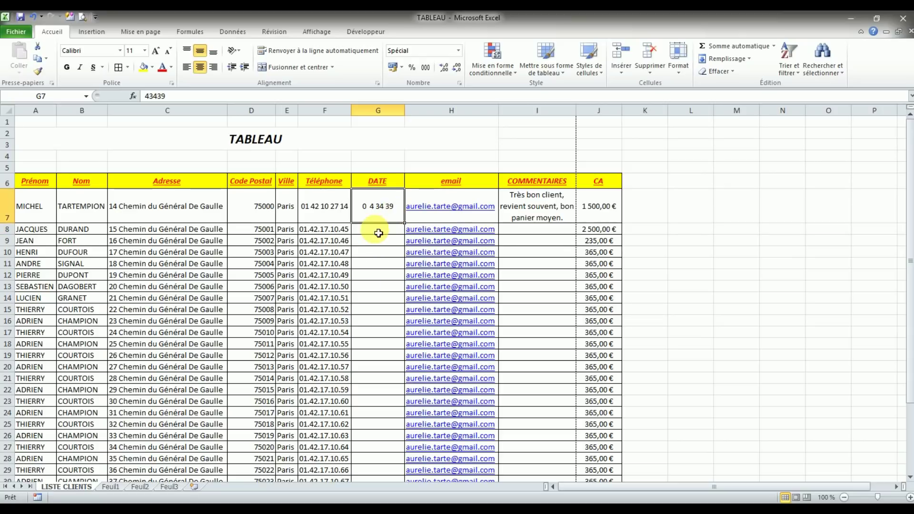
left_click(457, 51)
left_click(438, 47)
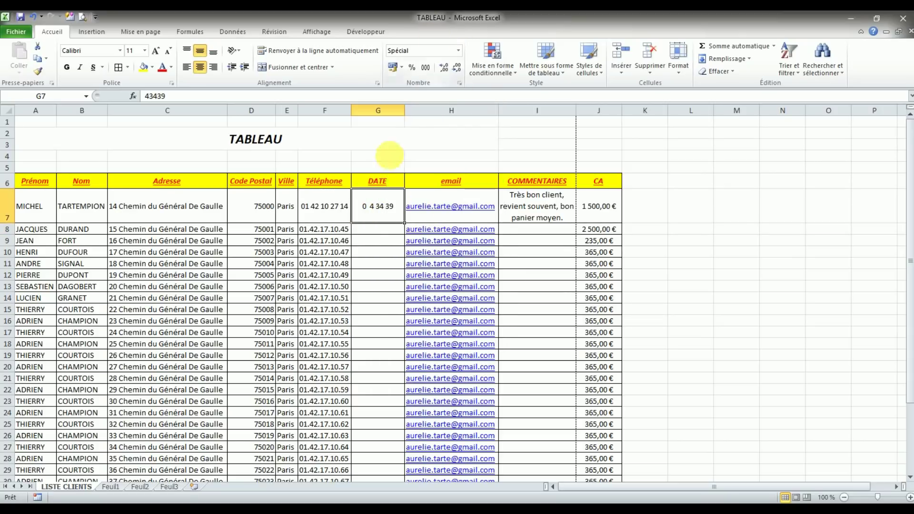
Step: Format G7 as a short 14/03/01 date, then as a four-digit-year date
right_click(382, 216)
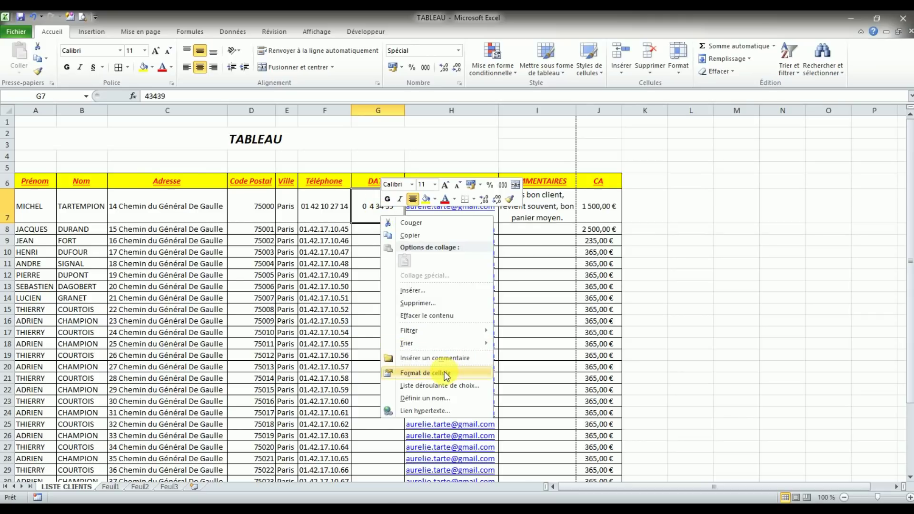
left_click(446, 373)
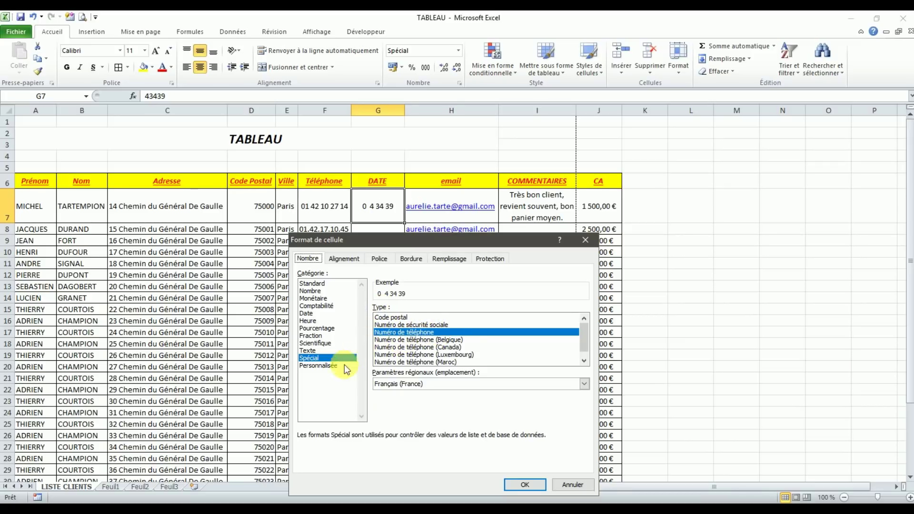
left_click(323, 313)
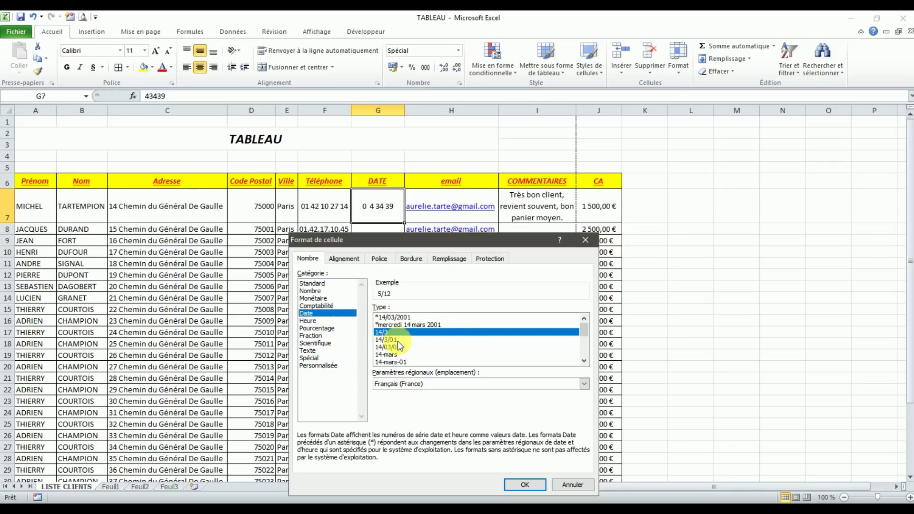
left_click(384, 347)
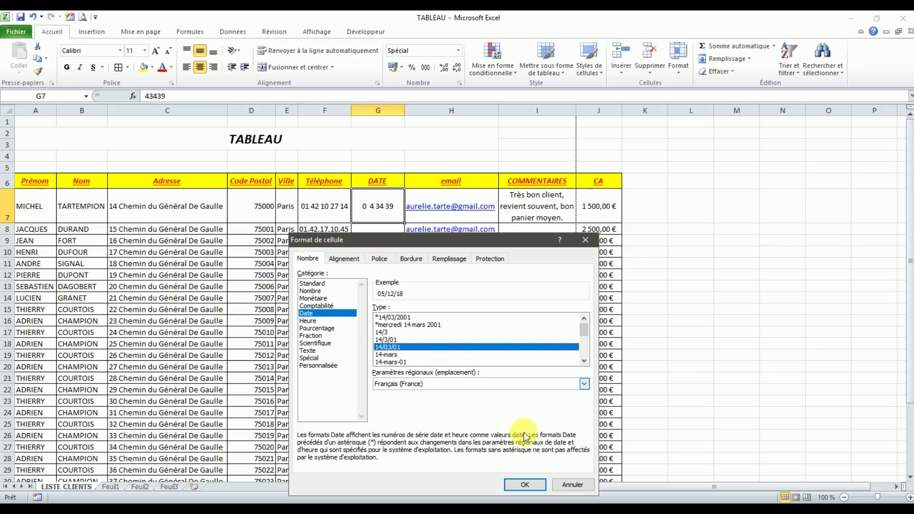
left_click(521, 486)
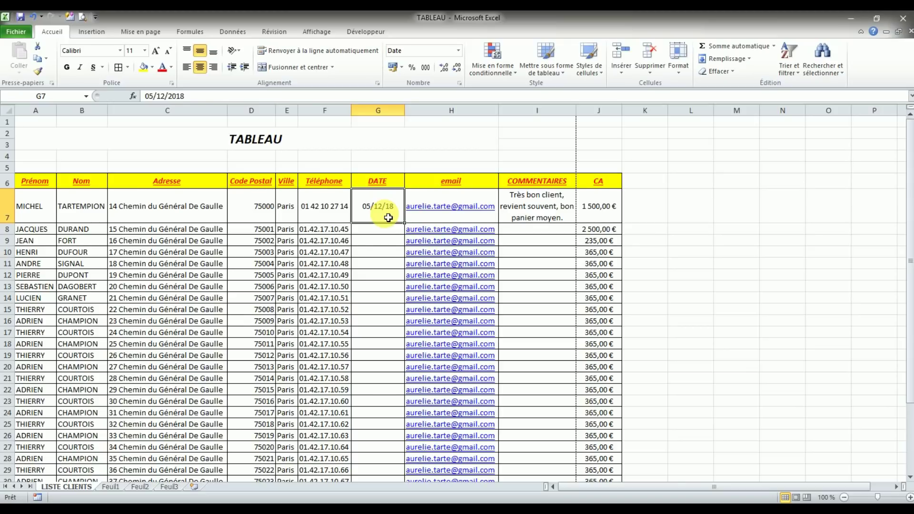
right_click(383, 214)
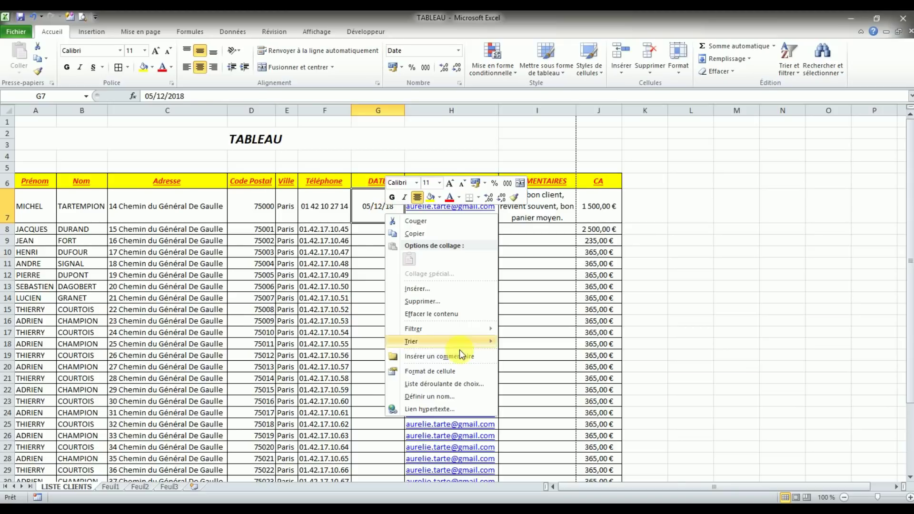
left_click(459, 367)
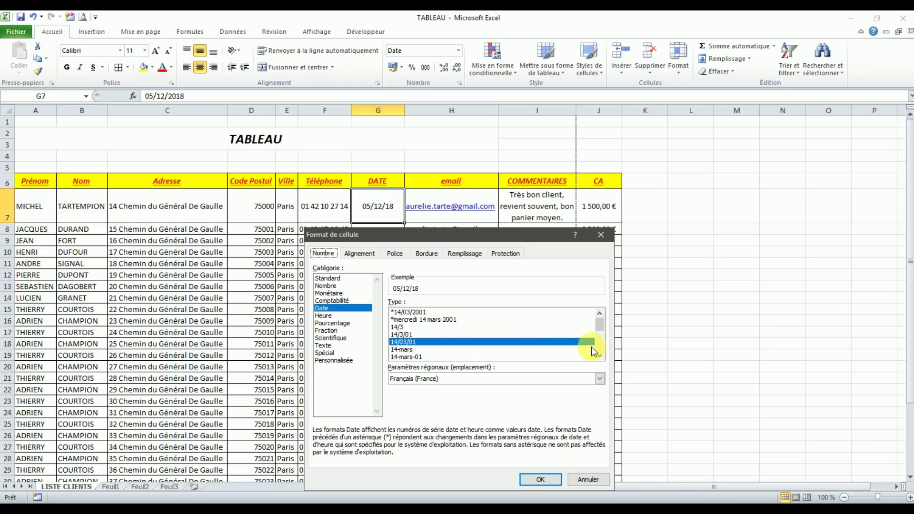
double_click(440, 312)
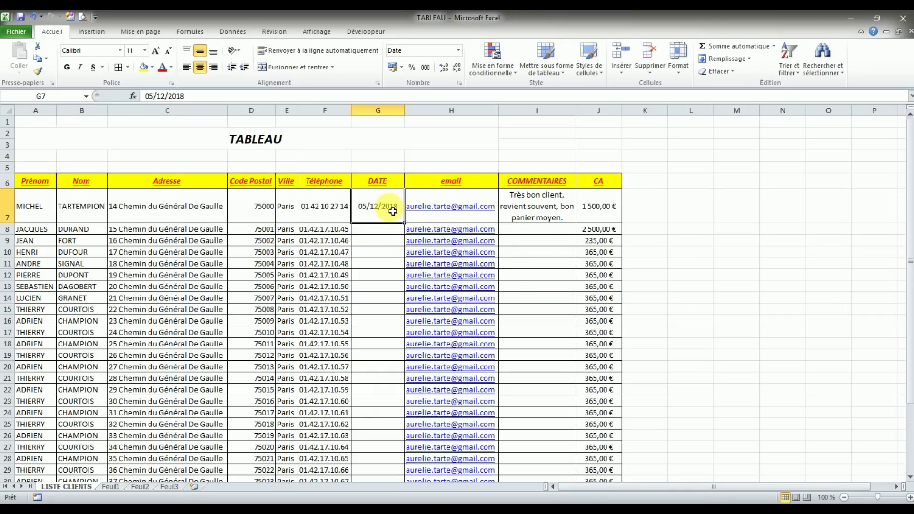
Step: Give G7 the long weekday date style and widen column G to fit it
right_click(391, 211)
left_click(409, 371)
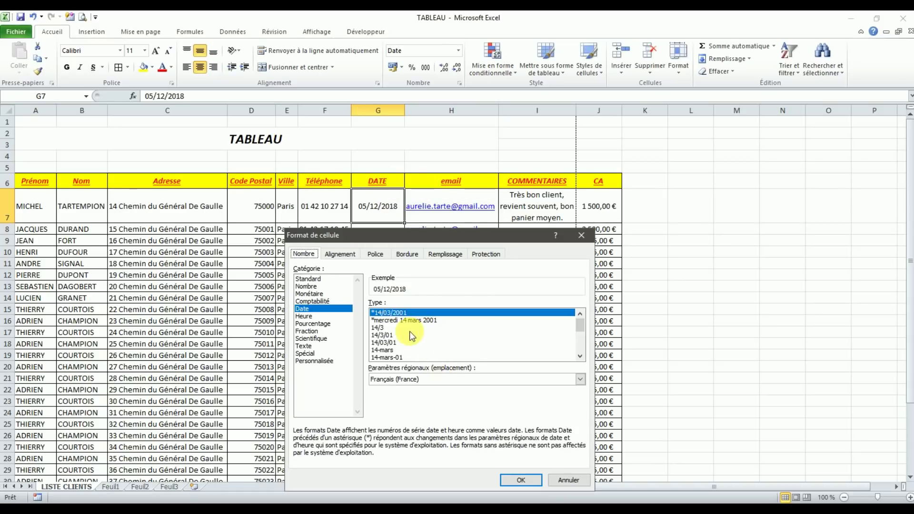
left_click(404, 321)
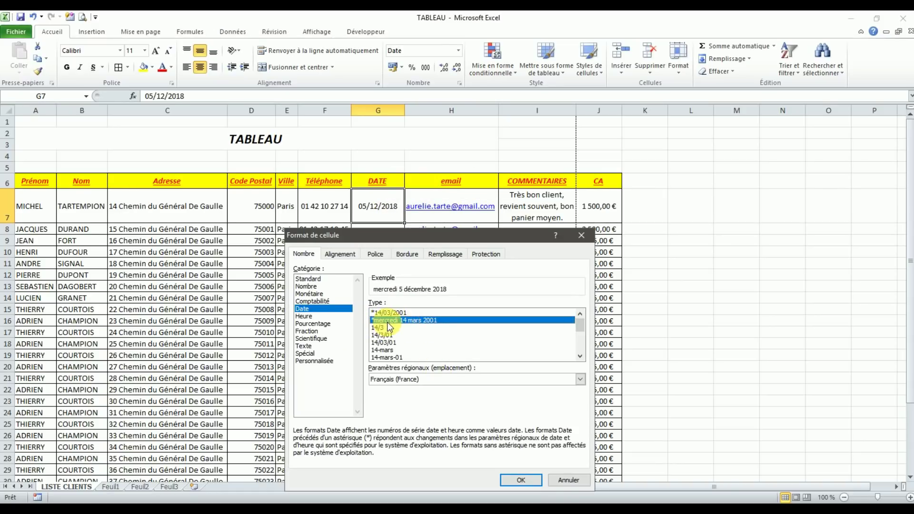
left_click(534, 484)
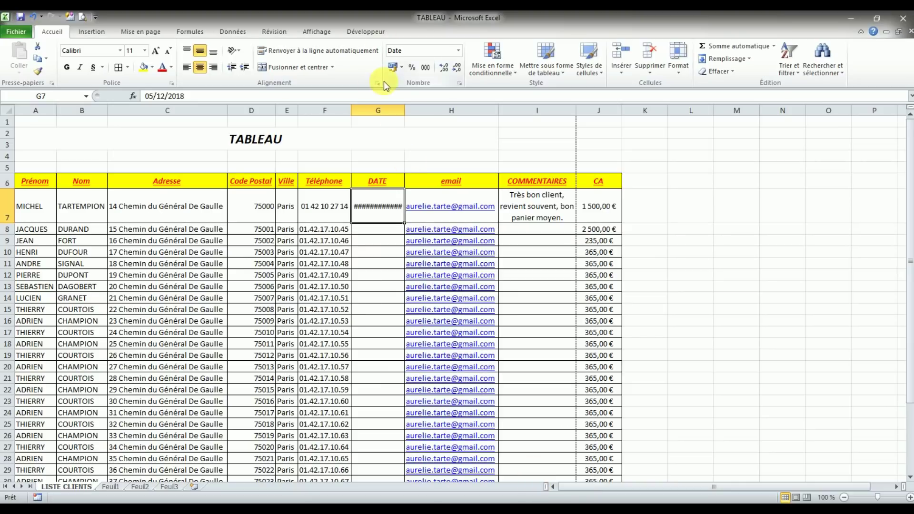
double_click(405, 117)
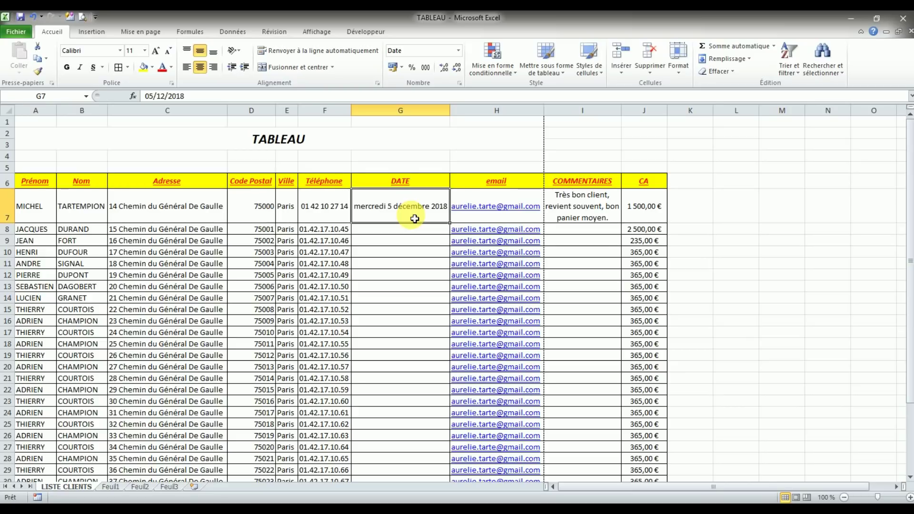
Step: Switch G7 to the abbreviated day-month date style, then choose the short 14/03/01 style
right_click(418, 205)
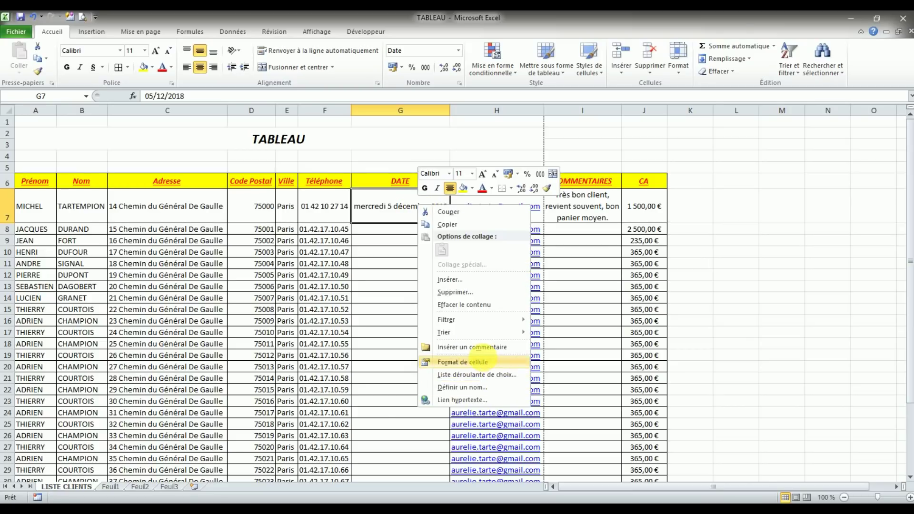
left_click(478, 361)
left_click(447, 303)
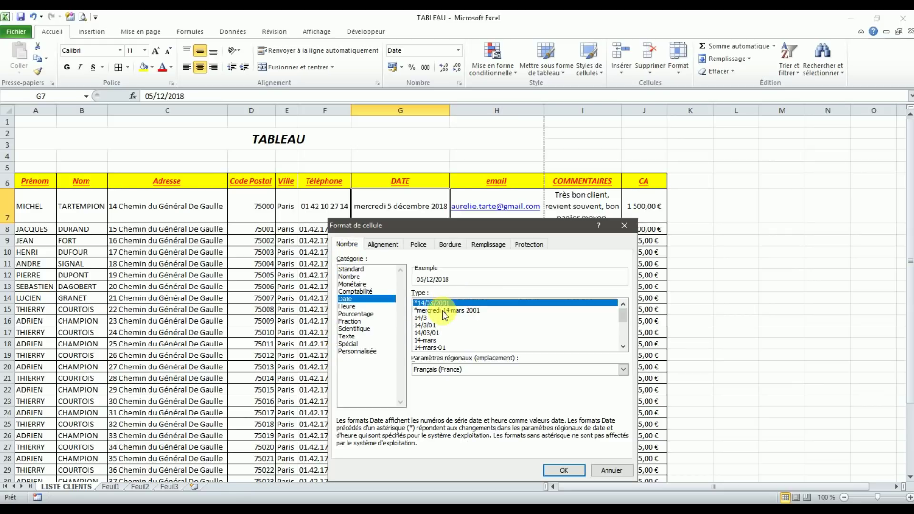
double_click(437, 340)
right_click(427, 214)
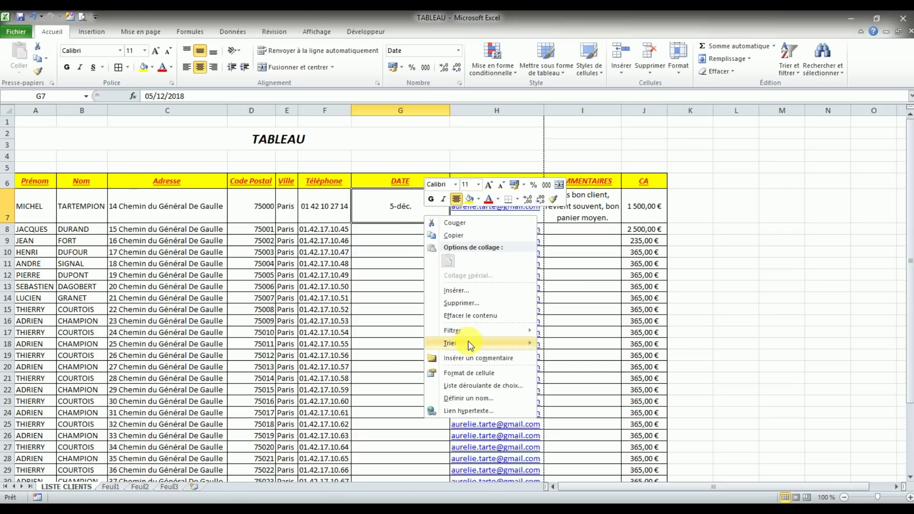
left_click(477, 374)
left_click(431, 350)
Step: Fill G7:G36 with 14/03/01-style dates from 05/12/18 to 03/01/19 and autofit column G
double_click(430, 349)
left_click_drag(449, 223, 451, 460)
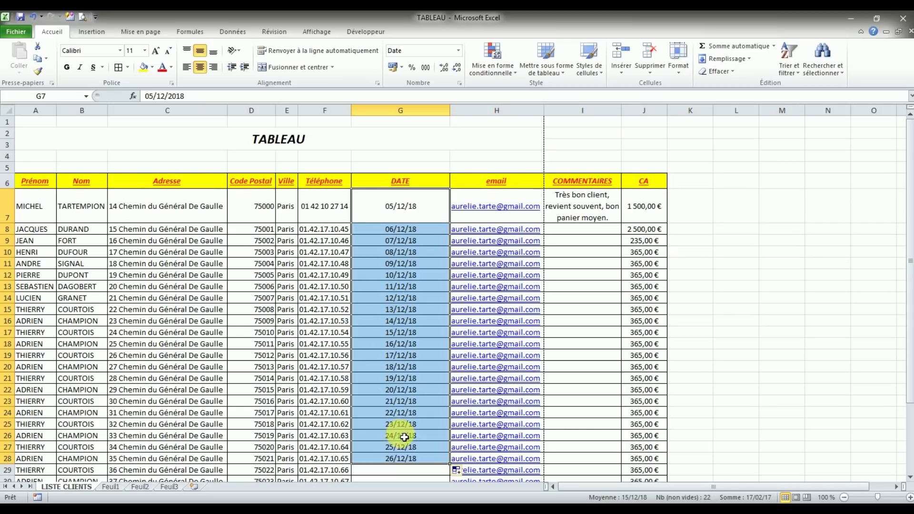
scroll(402, 429, "down", 2)
scroll(412, 387, "down", 2)
left_click_drag(450, 300, 449, 389)
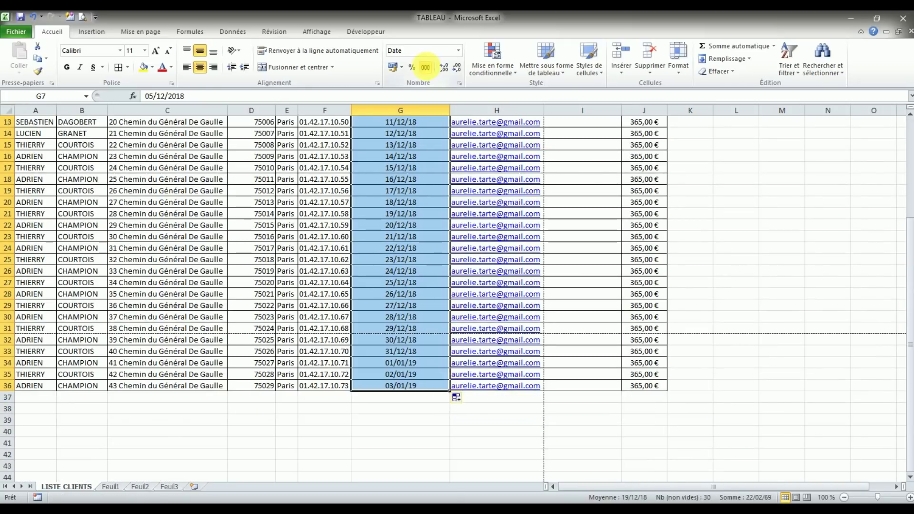
double_click(449, 112)
scroll(495, 124, "up", 2)
scroll(524, 124, "up", 2)
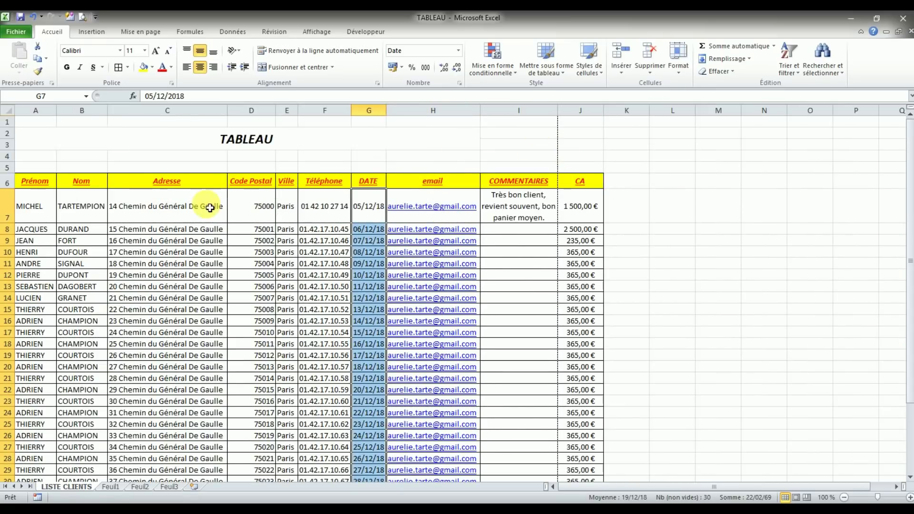
Step: Rename the Code Postal header in D6 to CP and autofit column D
left_click(267, 183)
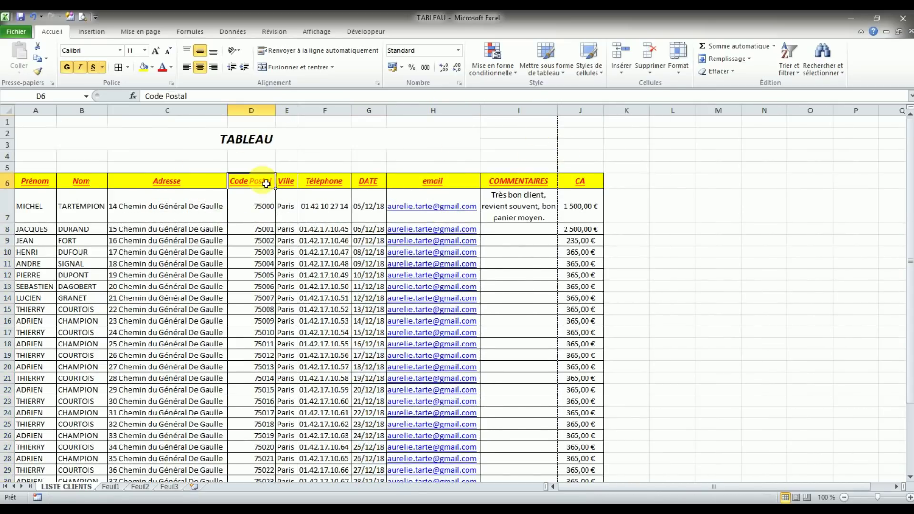
type("CP")
key("Return")
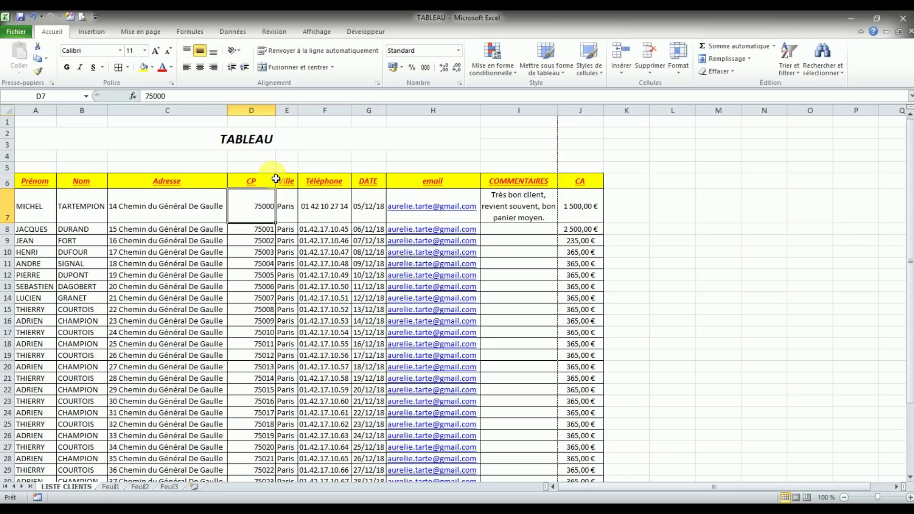
double_click(279, 110)
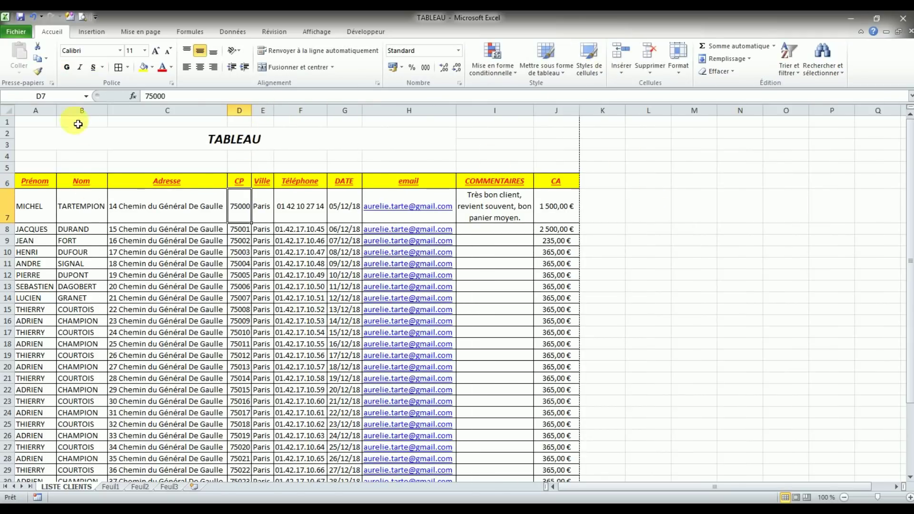
scroll(156, 254, "down", 4)
scroll(188, 271, "up", 3)
scroll(188, 271, "up", 1)
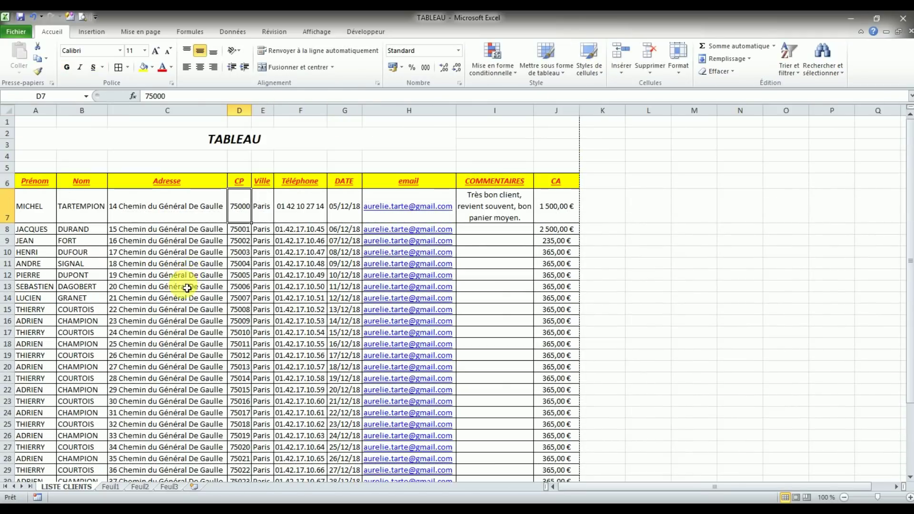
left_click(261, 299)
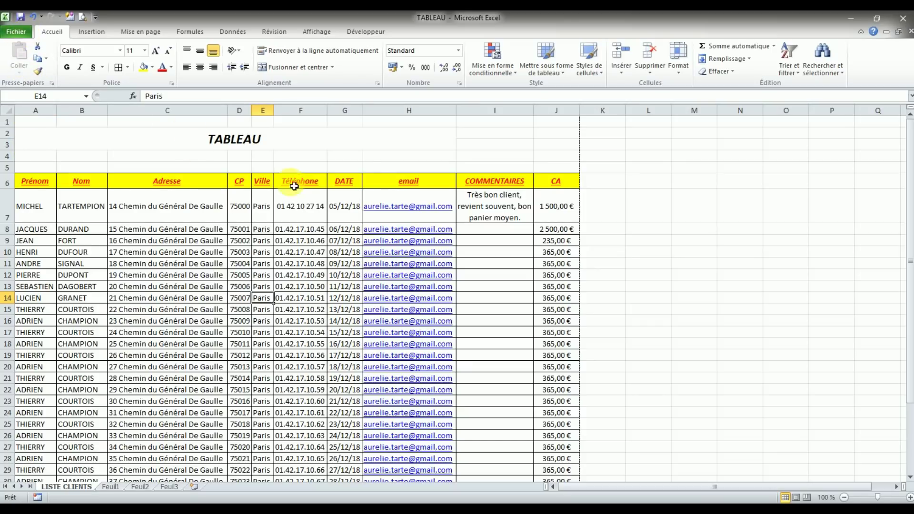
Step: Select the TABLEAU title rows across to column J and look at the print area choices
left_click(381, 181)
scroll(439, 210, "down", 3)
scroll(443, 218, "down", 3)
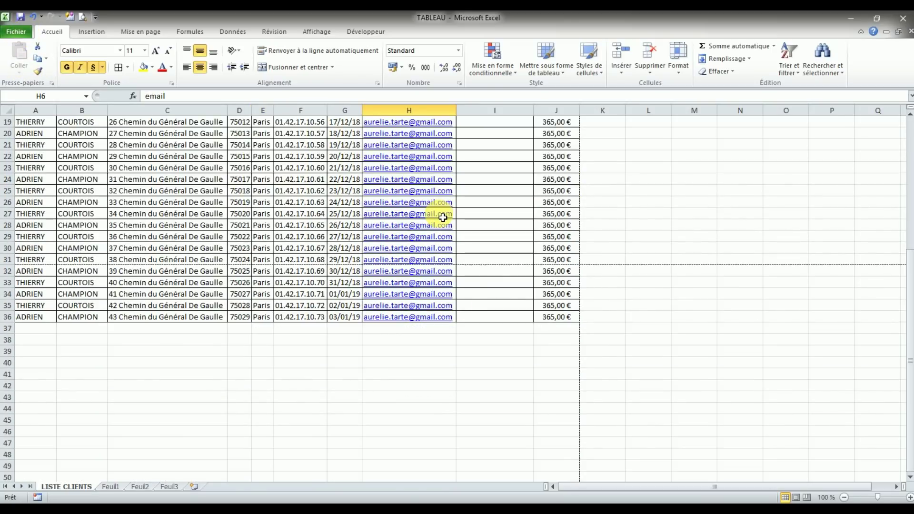
scroll(507, 360, "up", 6)
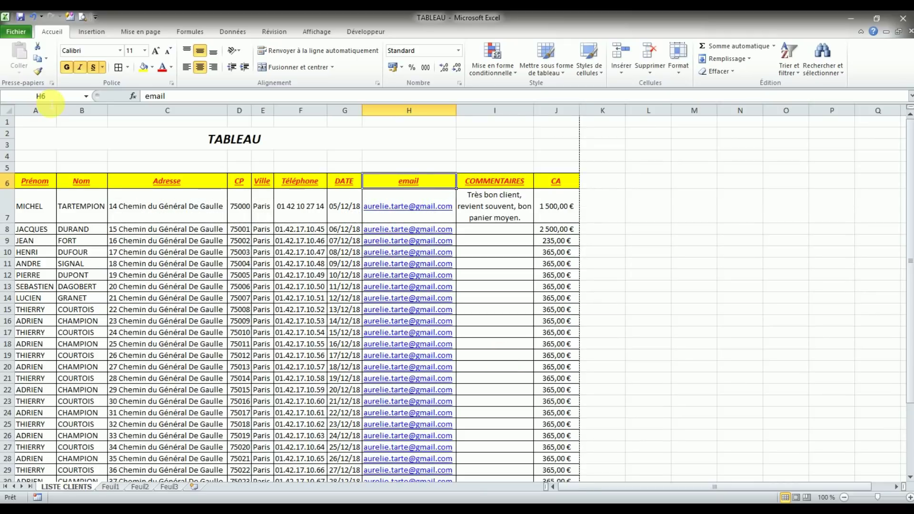
left_click(32, 126)
left_click_drag(43, 141, 544, 143)
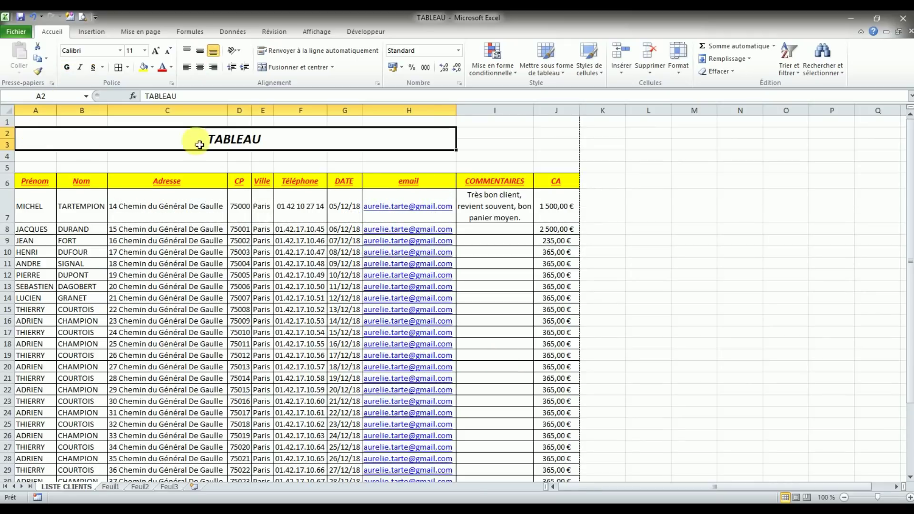
left_click(544, 142)
left_click(133, 30)
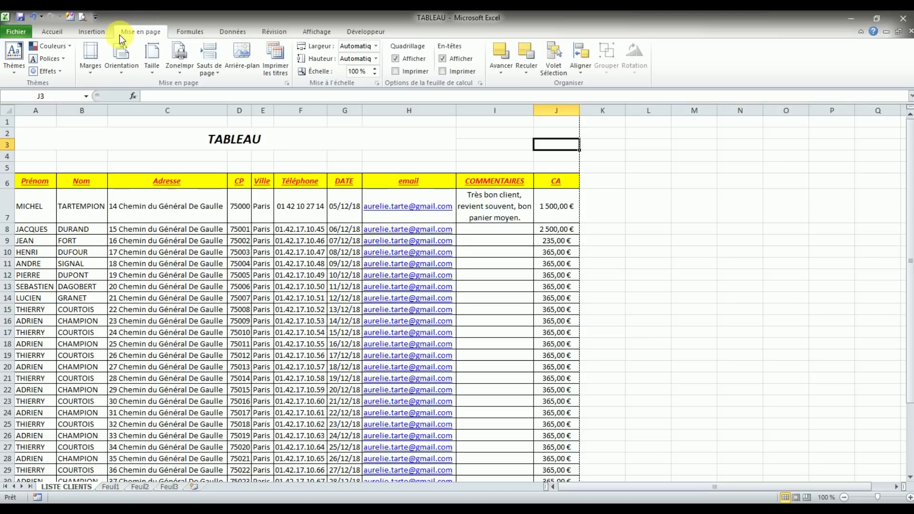
left_click(180, 69)
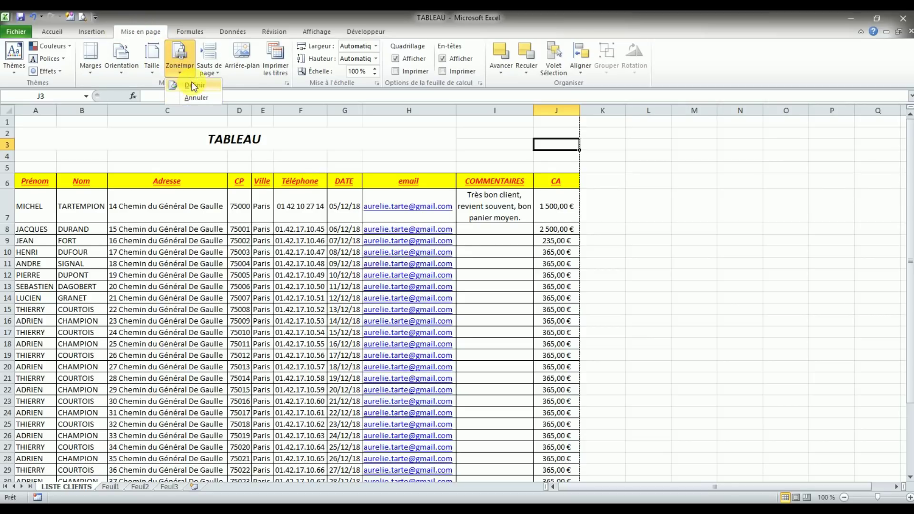
left_click(336, 143)
Step: Define A2:J36, from the TABLEAU title to the last client row, as the print area
left_click(160, 140)
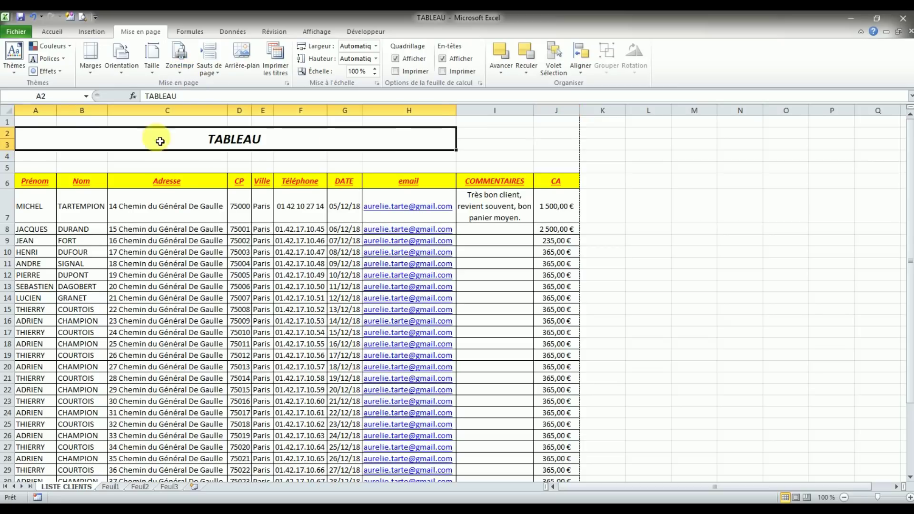
left_click_drag(160, 141, 562, 492)
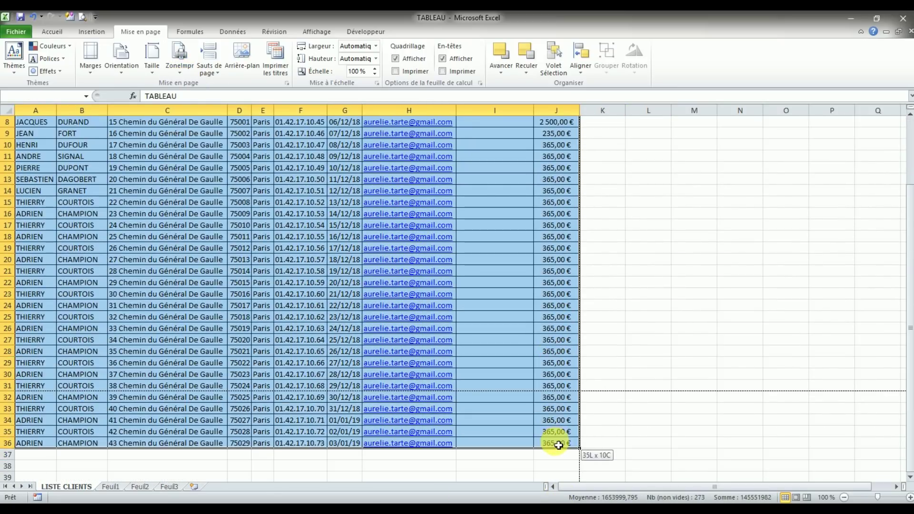
left_click_drag(562, 492, 556, 455)
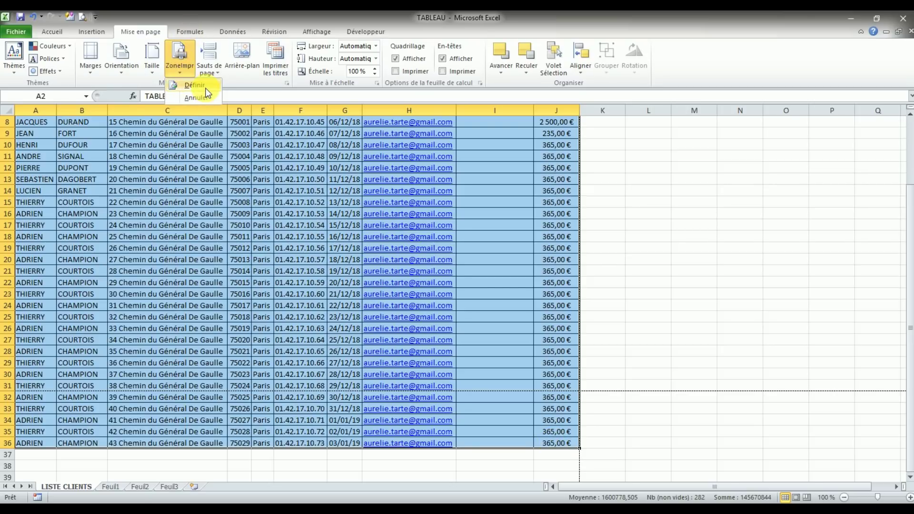
left_click(202, 86)
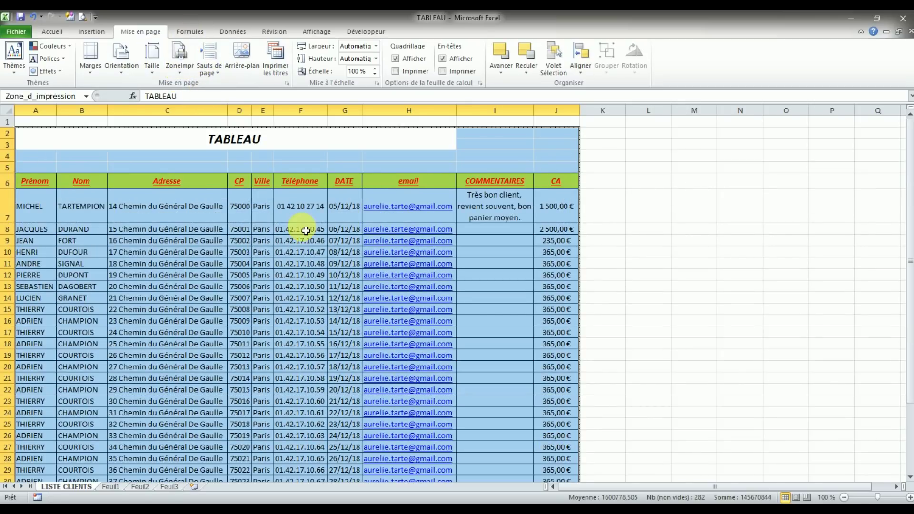
scroll(306, 231, "down", 2)
scroll(305, 231, "down", 3)
scroll(305, 231, "up", 1)
scroll(305, 231, "up", 4)
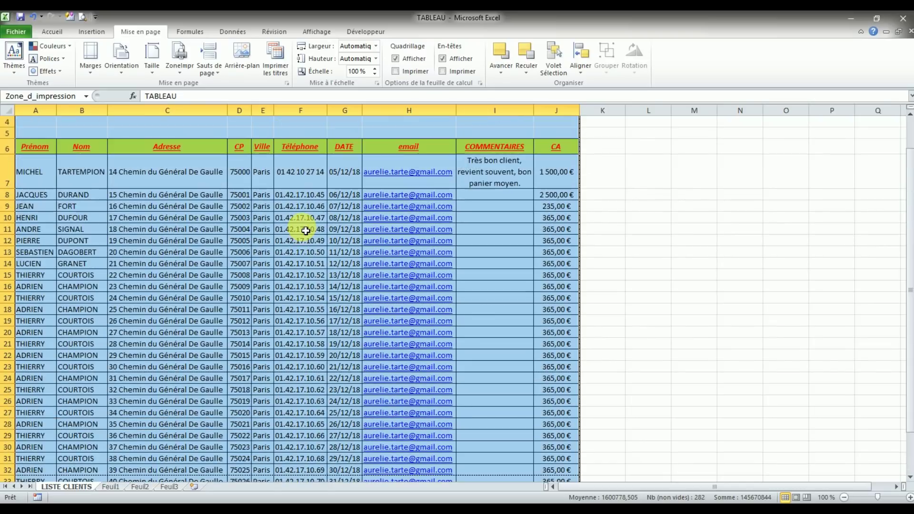
left_click(126, 167)
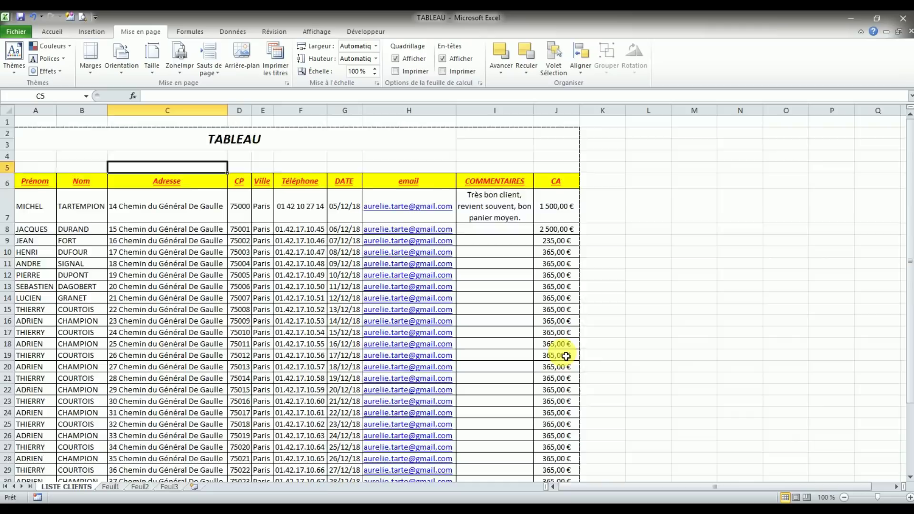
scroll(564, 357, "down", 5)
scroll(566, 360, "up", 4)
scroll(567, 360, "up", 1)
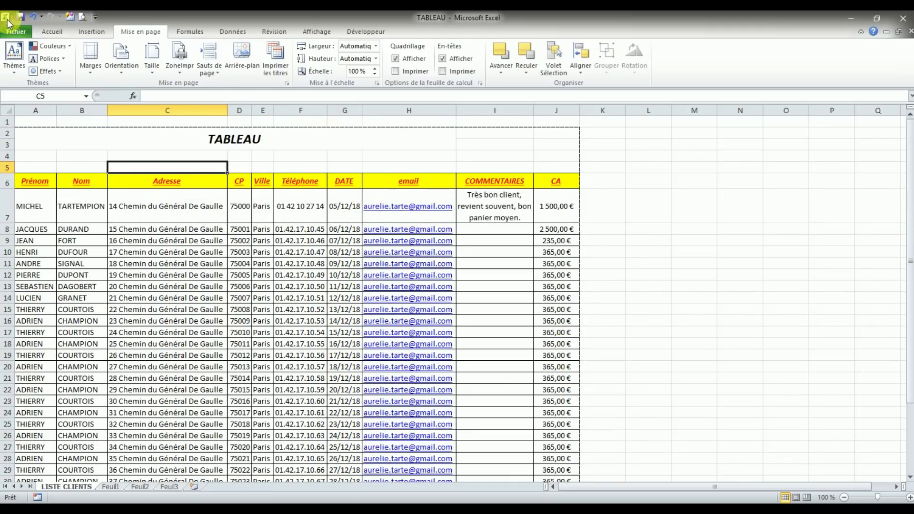
left_click(16, 32)
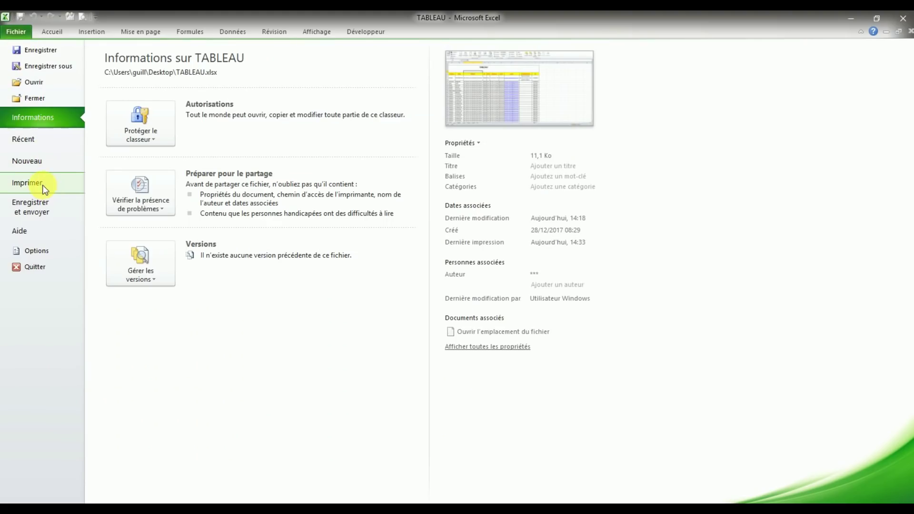
Step: Check the 2-page landscape print preview of the TABLEAU area, then return to LISTE CLIENTS
left_click(41, 185)
scroll(679, 264, "down", 1)
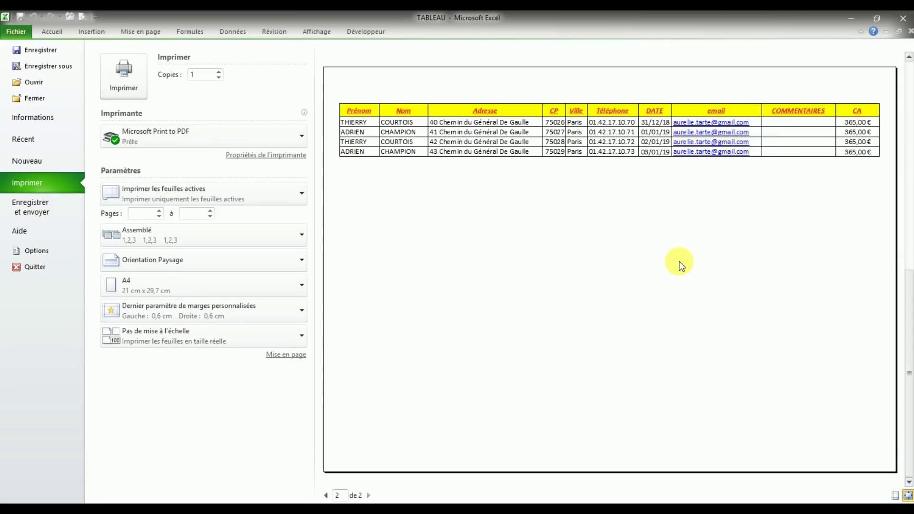
scroll(679, 265, "up", 1)
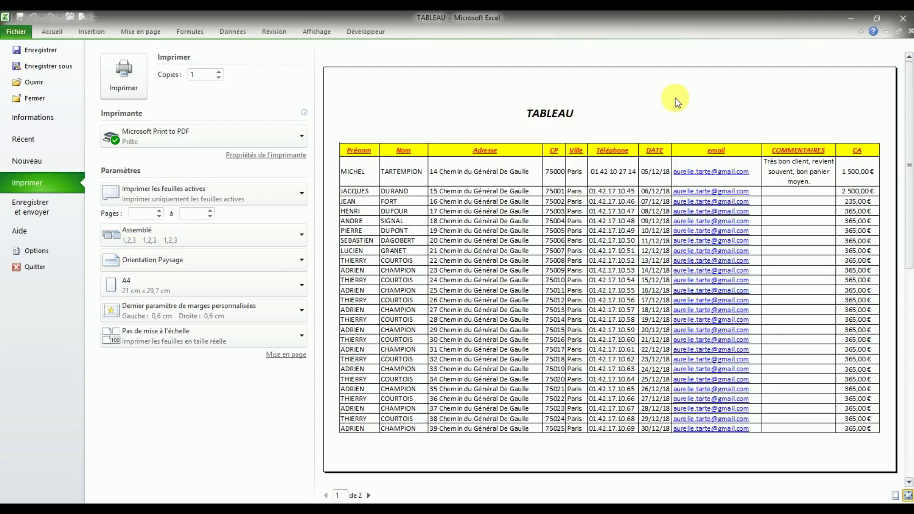
left_click(52, 31)
left_click(601, 263)
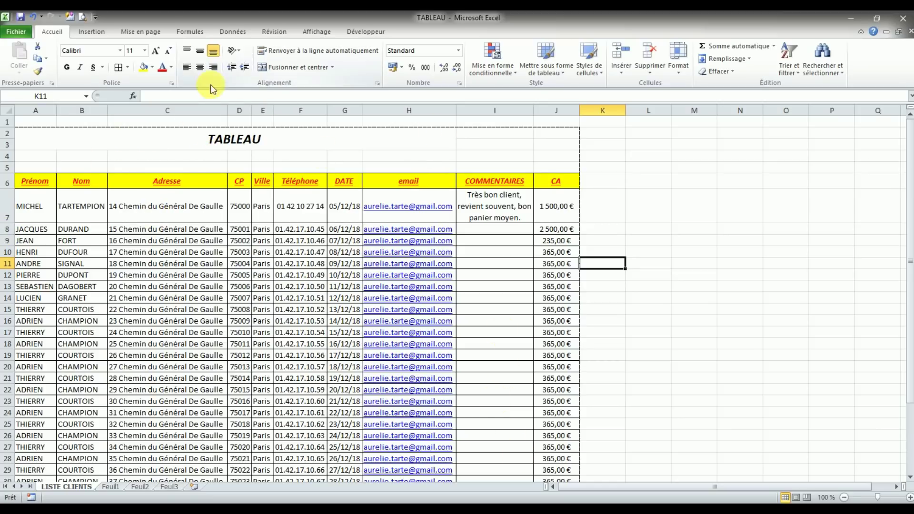
Step: Try setting a one-cell print area and cancel the resulting warning
left_click(154, 31)
left_click(175, 69)
left_click(195, 90)
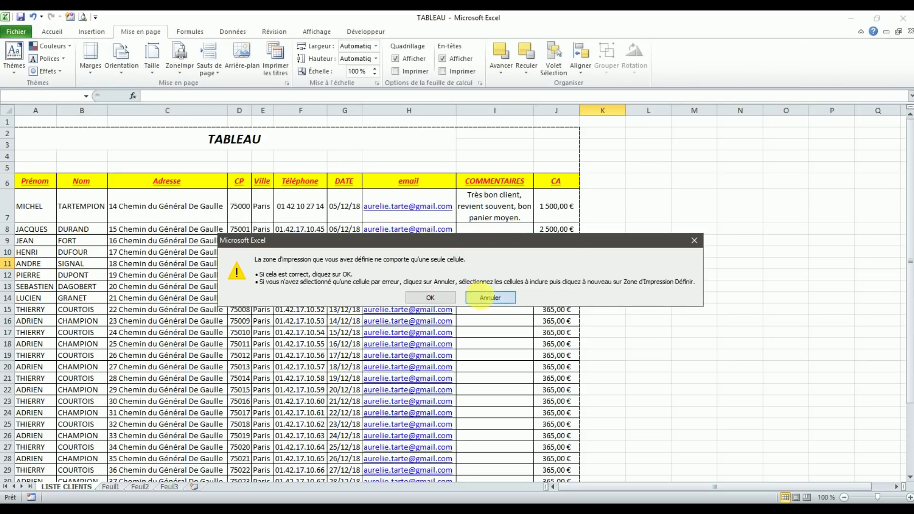
left_click(481, 298)
left_click(179, 57)
left_click(223, 101)
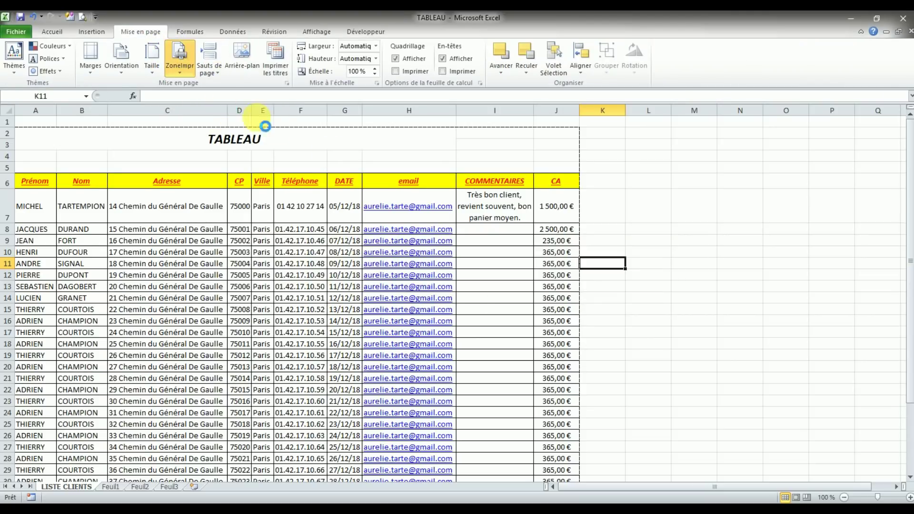
Step: Set A2:H36 as the print area, leaving COMMENTAIRES and CA outside it
left_click_drag(102, 143, 118, 443)
left_click(174, 74)
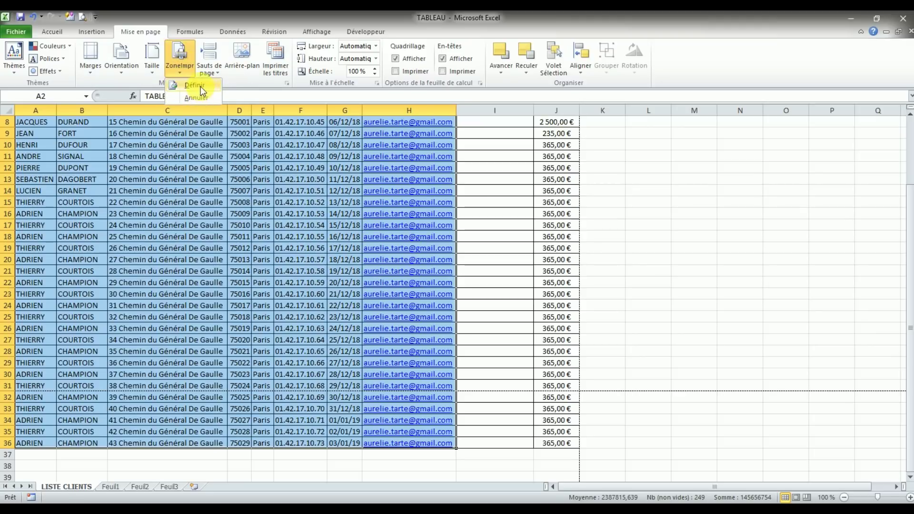
left_click(201, 86)
left_click(492, 252)
left_click(482, 110)
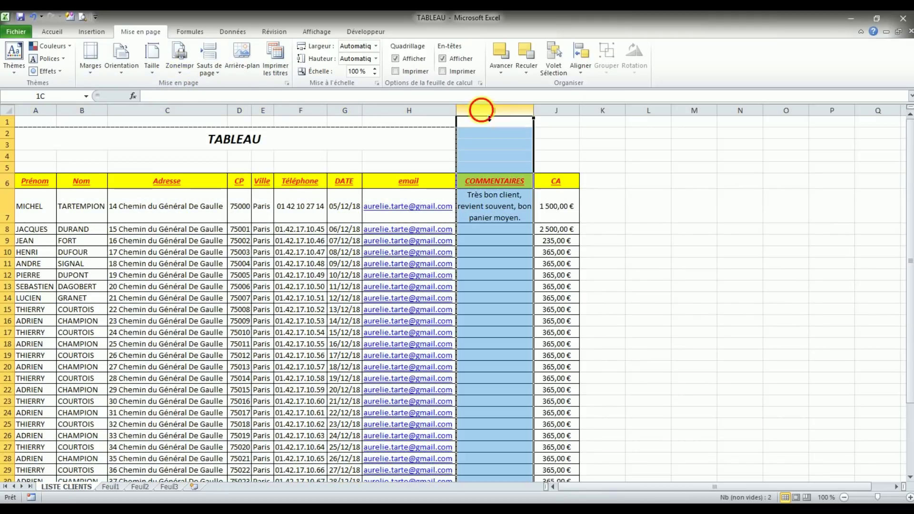
left_click(504, 252)
scroll(503, 253, "down", 5)
scroll(500, 249, "up", 5)
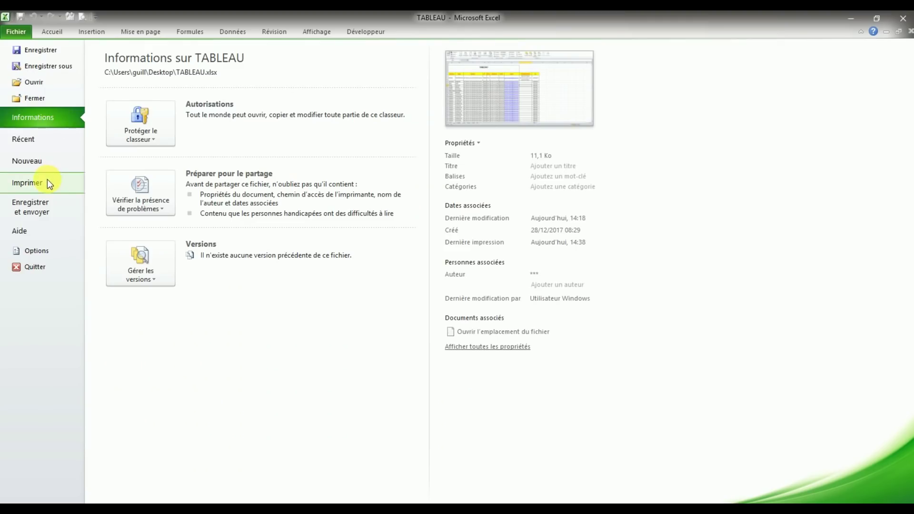
Step: Review both preview pages now ending at the email column, then return to LISTE CLIENTS
scroll(751, 248, "down", 2)
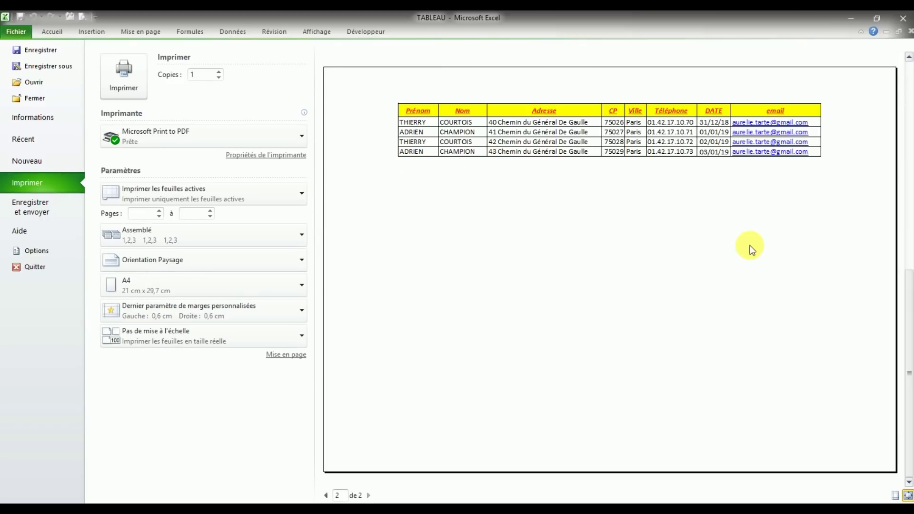
scroll(751, 249, "up", 2)
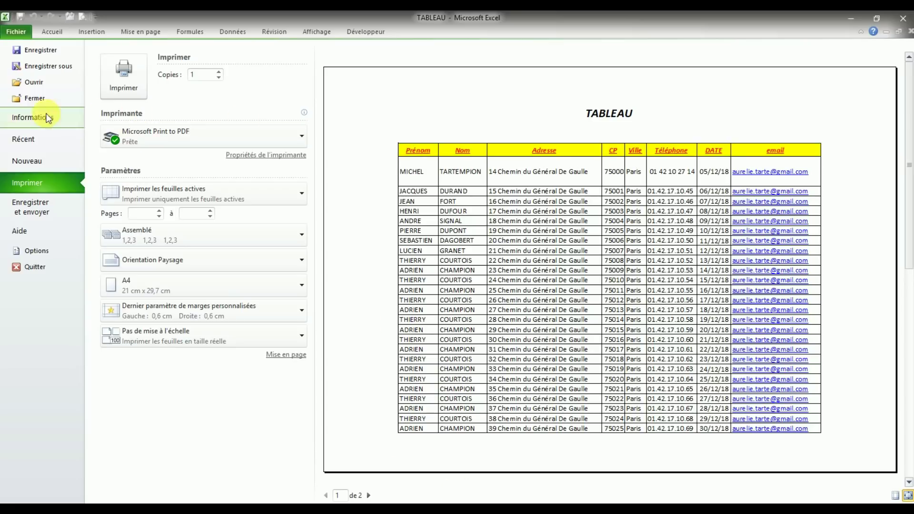
left_click(52, 31)
left_click(495, 298)
left_click(344, 286)
left_click(269, 323)
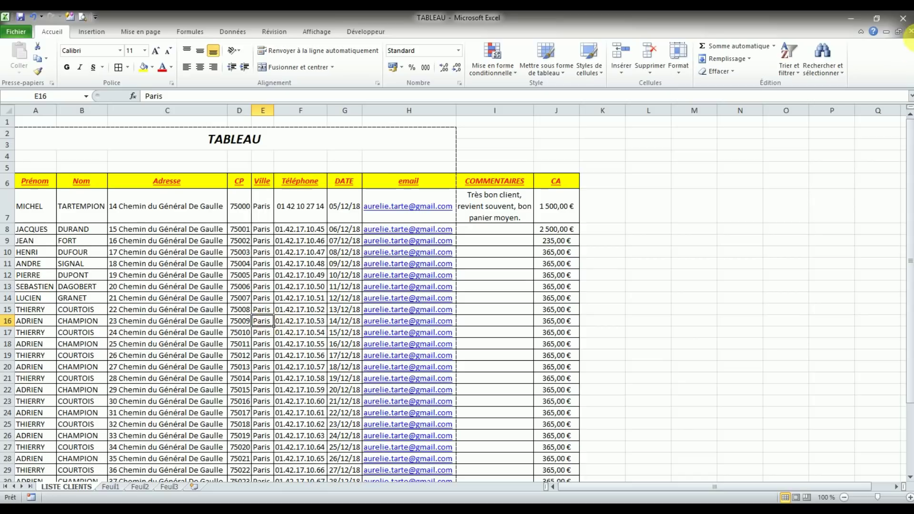
left_click(512, 211)
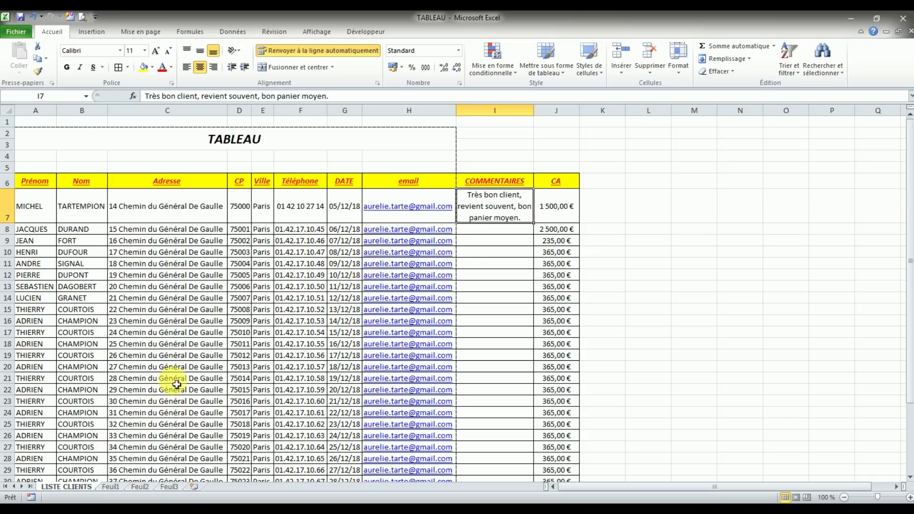
left_click(219, 345)
scroll(224, 344, "down", 1)
scroll(224, 345, "down", 2)
scroll(224, 345, "up", 2)
scroll(224, 344, "up", 1)
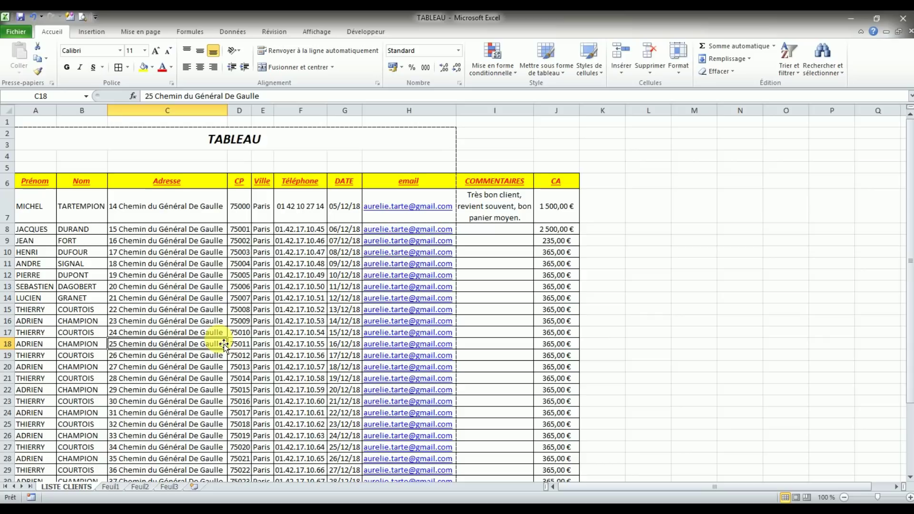
left_click(223, 140)
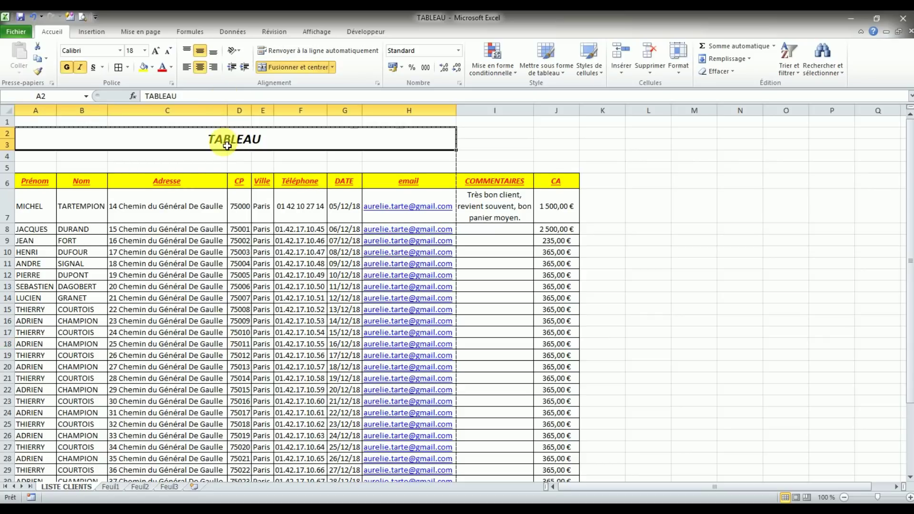
left_click(277, 158)
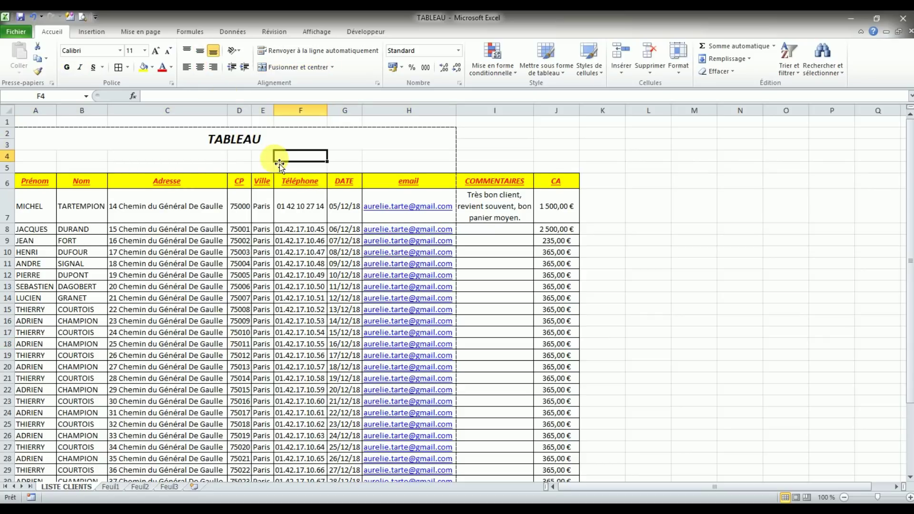